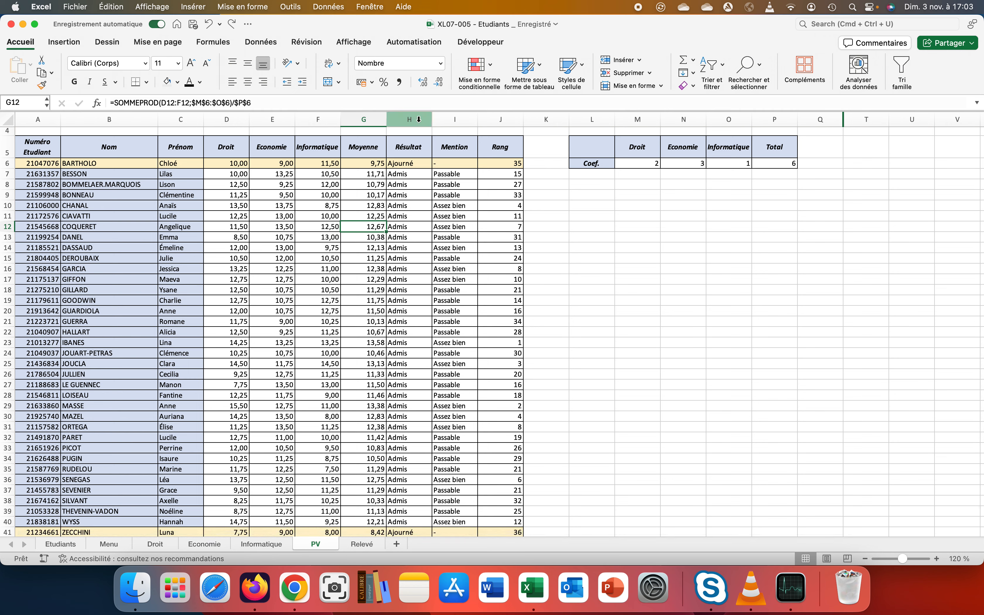
Step: Set up a new macro recording in this workbook named "trisurrang" with the shortcut letter r
left_click(471, 43)
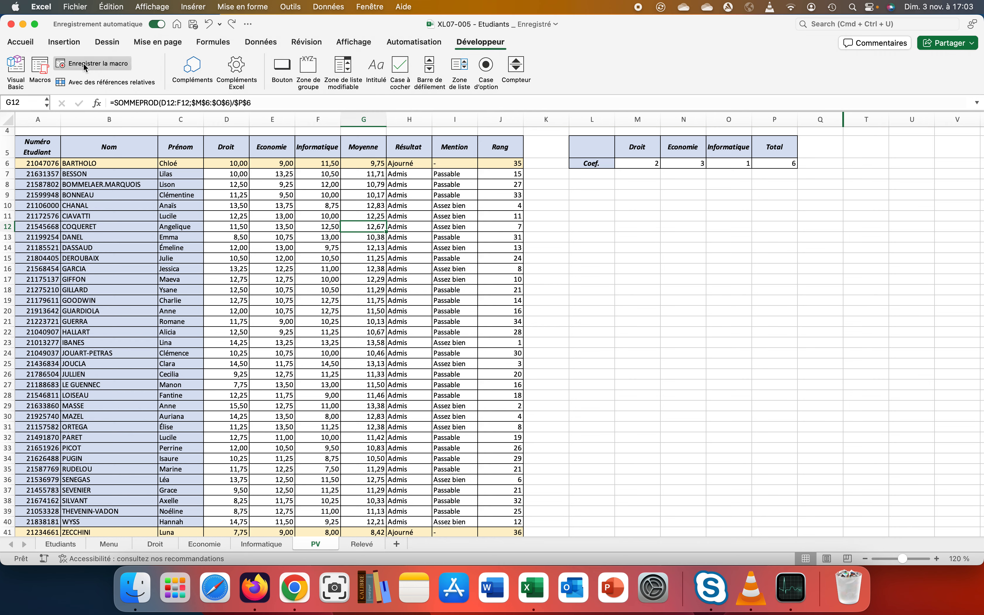
left_click(78, 63)
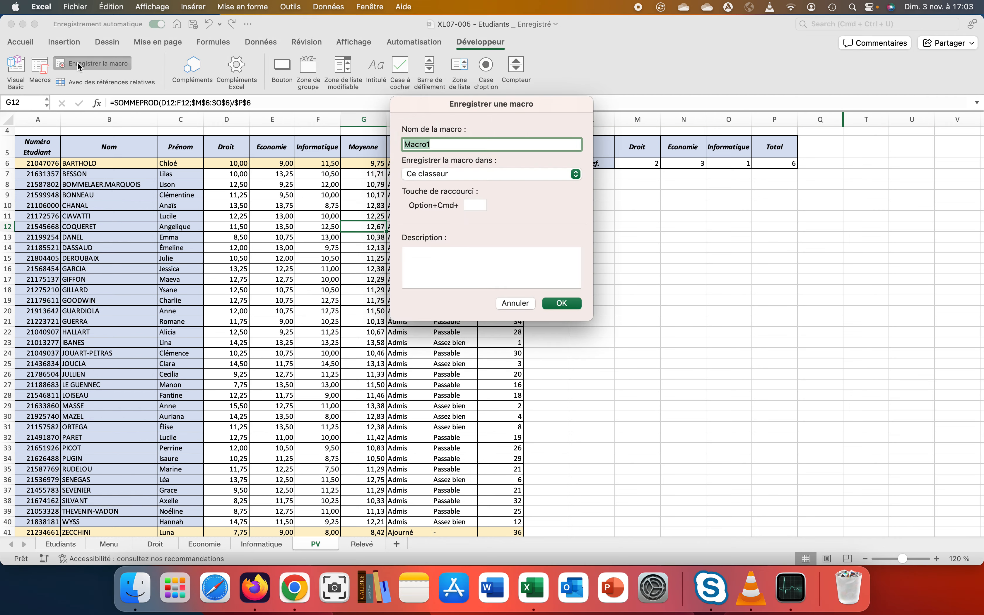
type("tr")
key("BackSpace")
key("BackSpace")
type("isurrang")
left_click(472, 206)
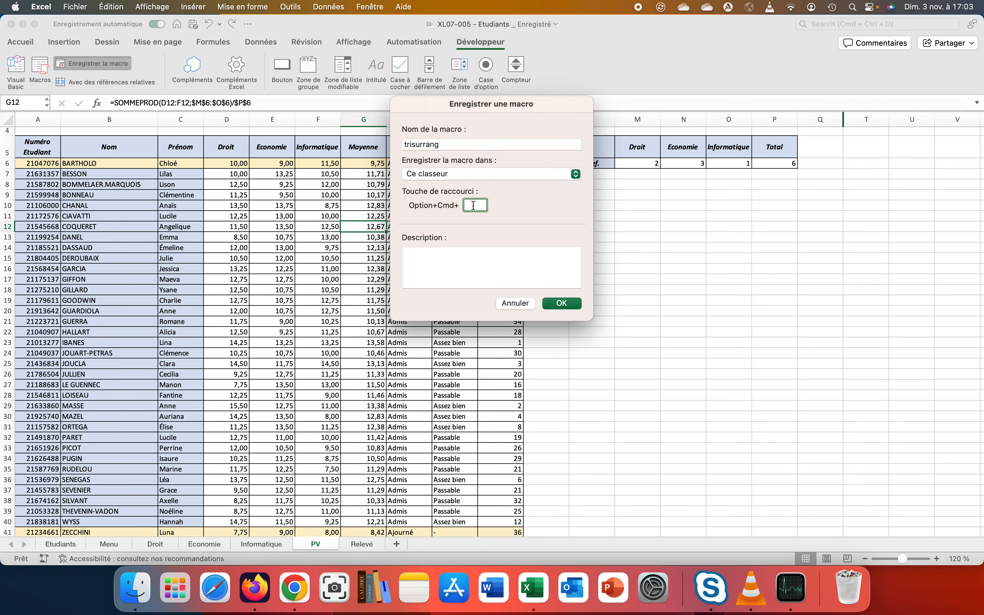
type("r")
Step: Describe the macro as "Macro qui trie les étudiants sur le rang" and start recording
left_click(427, 258)
type("Macri qu")
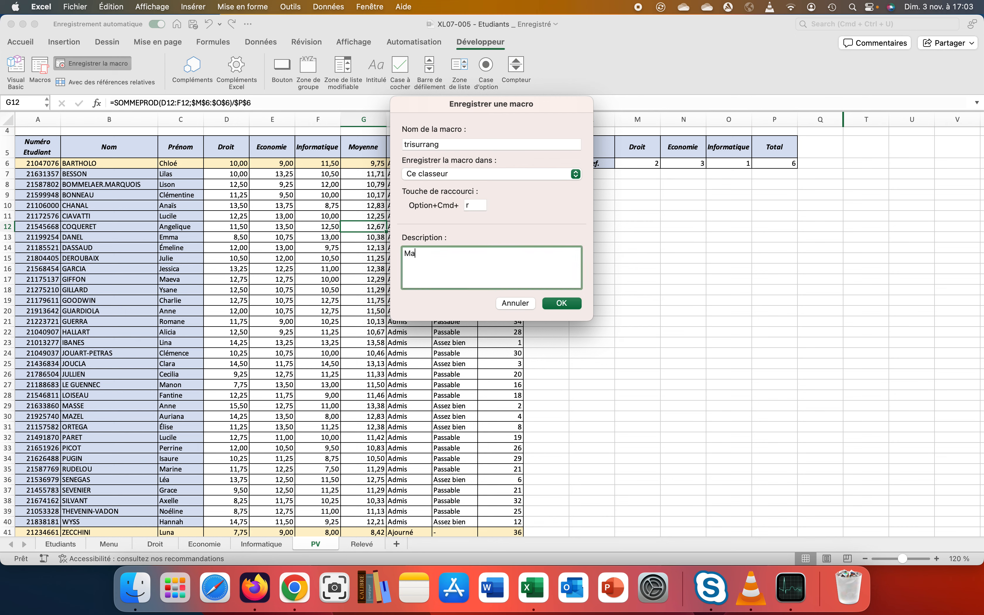
key("BackSpace")
key("BackSpace")
key("BackSpace")
key("BackSpace")
type("o qui trie les étudiants sur le rang")
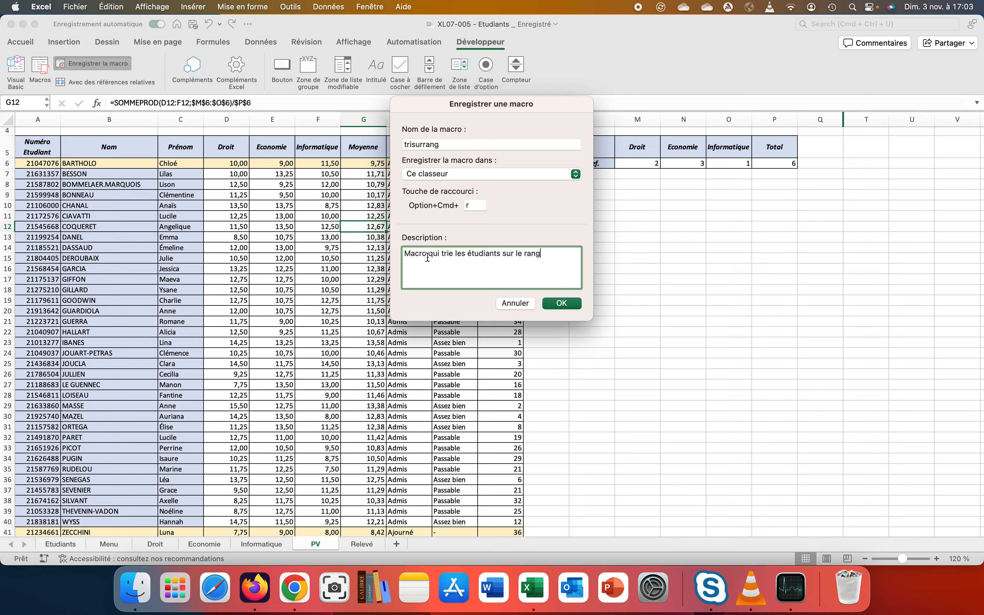
left_click(561, 303)
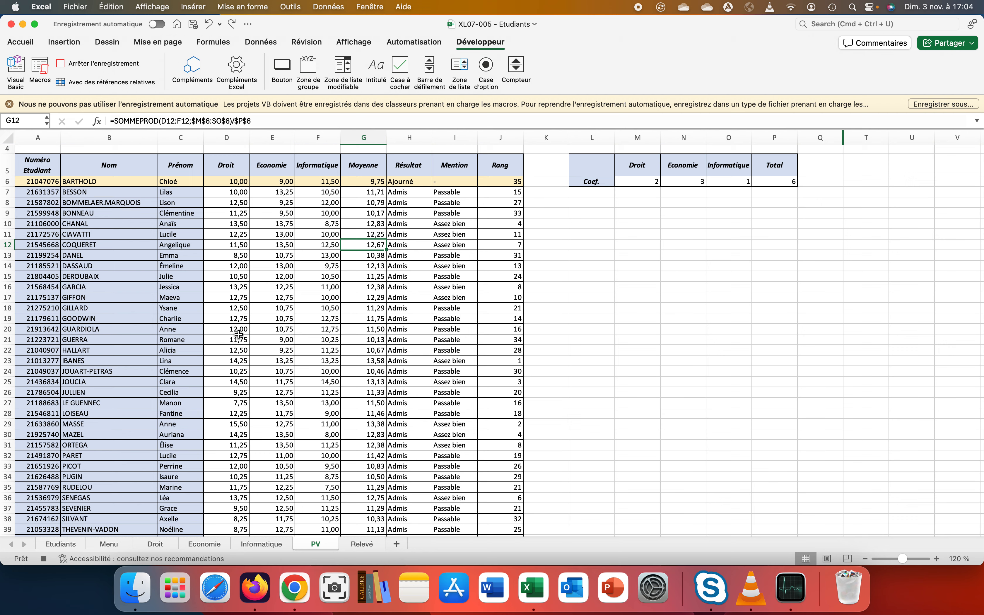
Step: Sort the student table on the PV sheet by the Rang column from smallest to largest
left_click(499, 286)
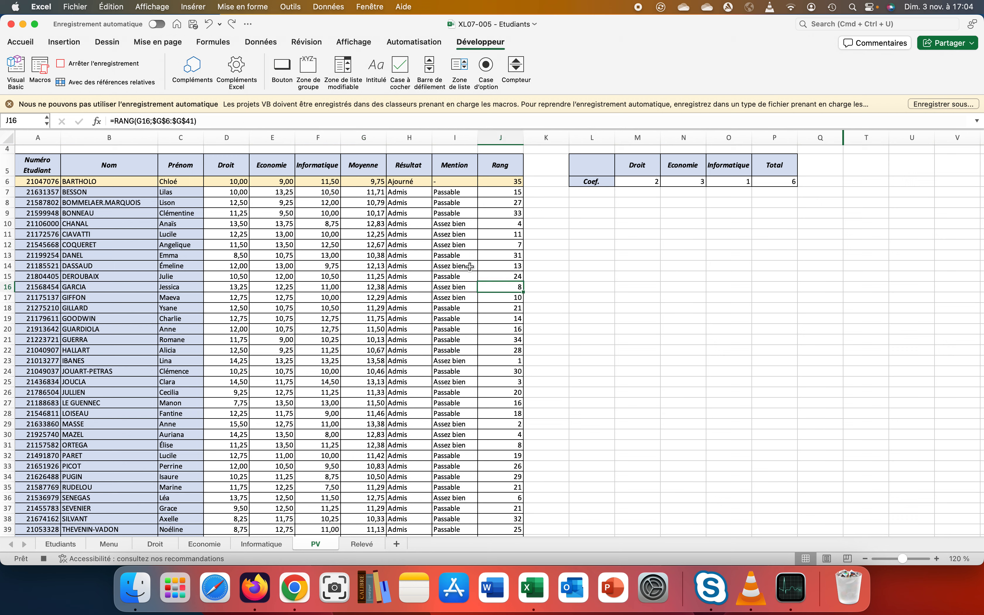
left_click(30, 43)
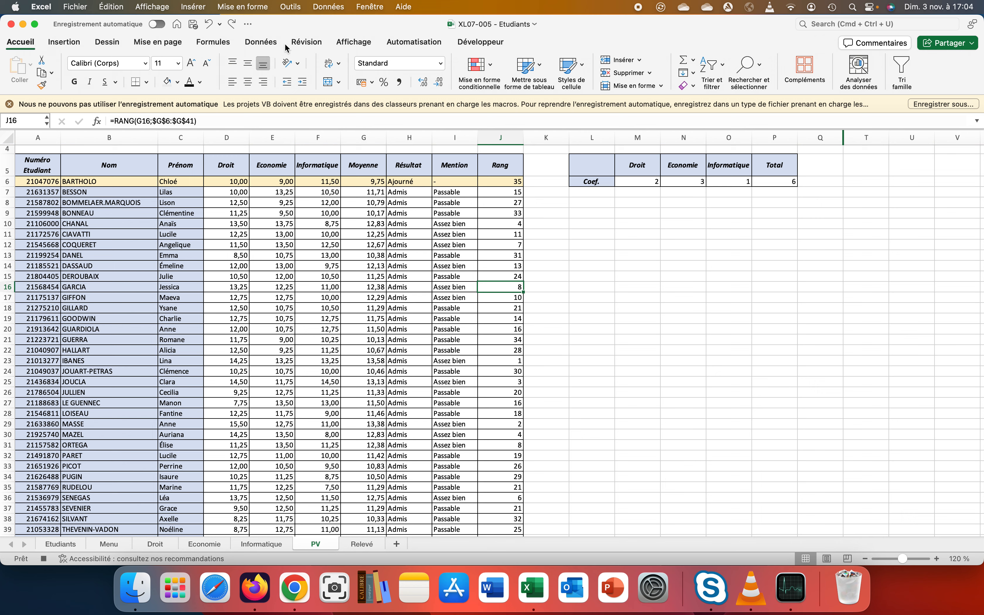
left_click(717, 67)
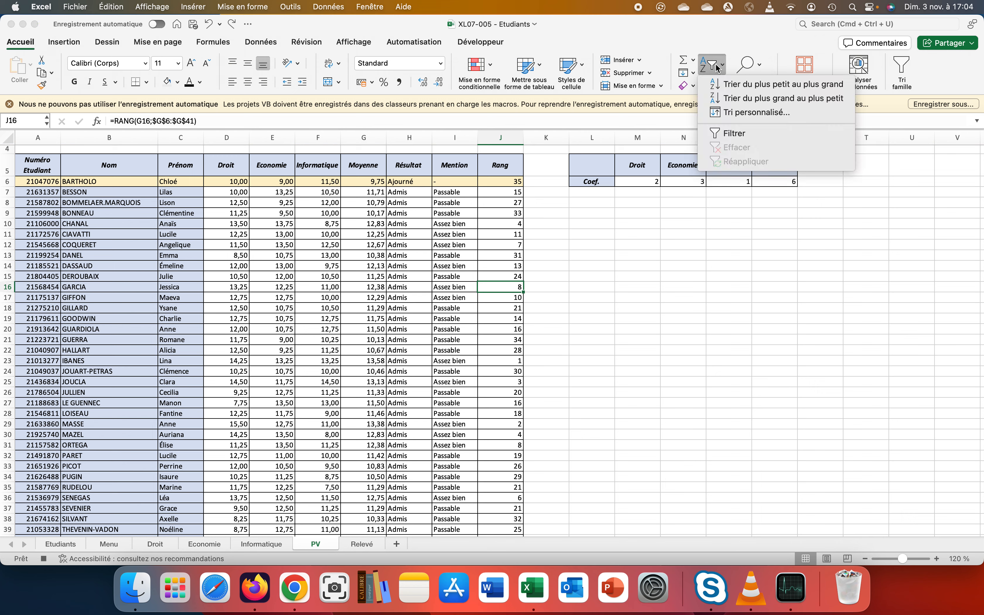
left_click(727, 86)
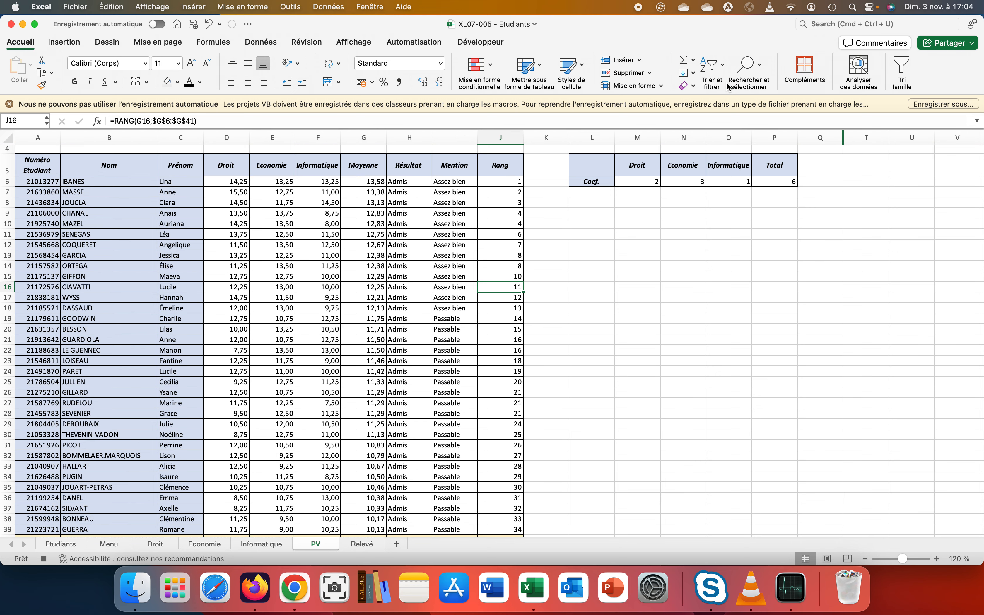
scroll(512, 307, "down", 1)
scroll(512, 306, "down", 3)
scroll(512, 306, "up", 3)
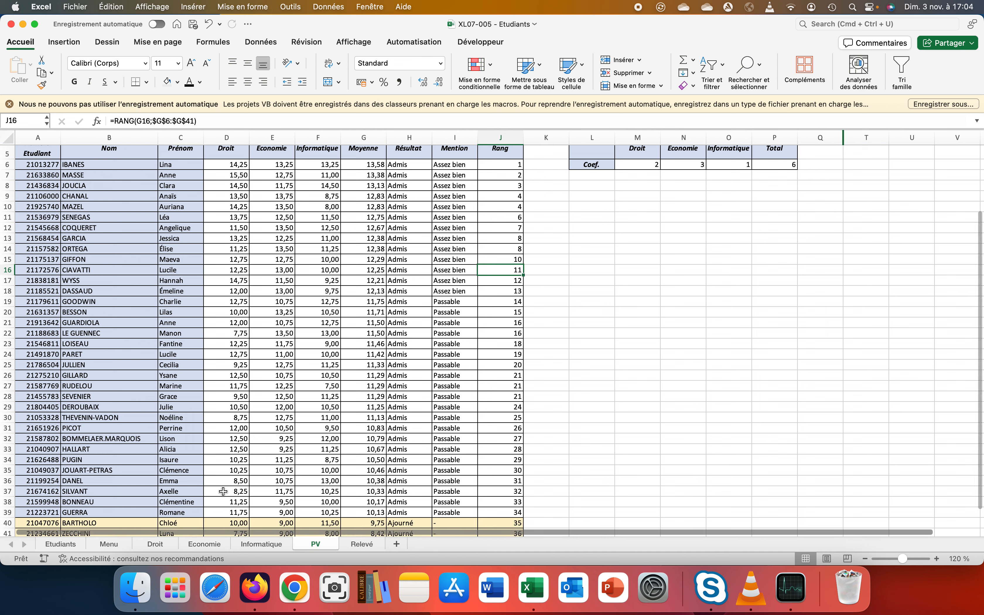
Step: Select empty cell L10 beside the student table and stop recording the macro
right_click(594, 207)
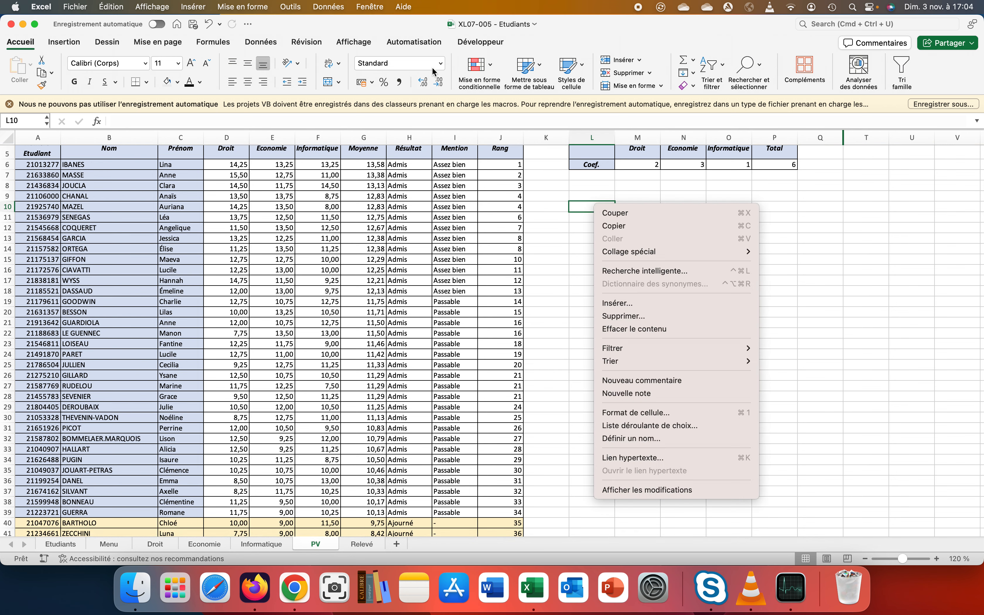
left_click(465, 44)
left_click(465, 45)
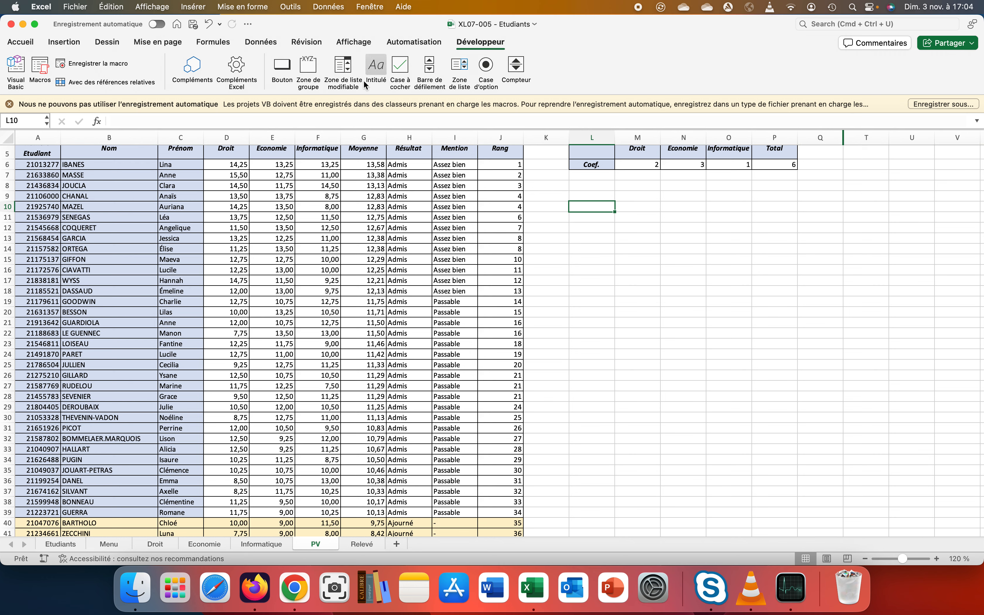
Step: Insert a form button just below the coefficient table, in columns L and M, and assign it the trisurrang macro
left_click(287, 70)
left_click(575, 192)
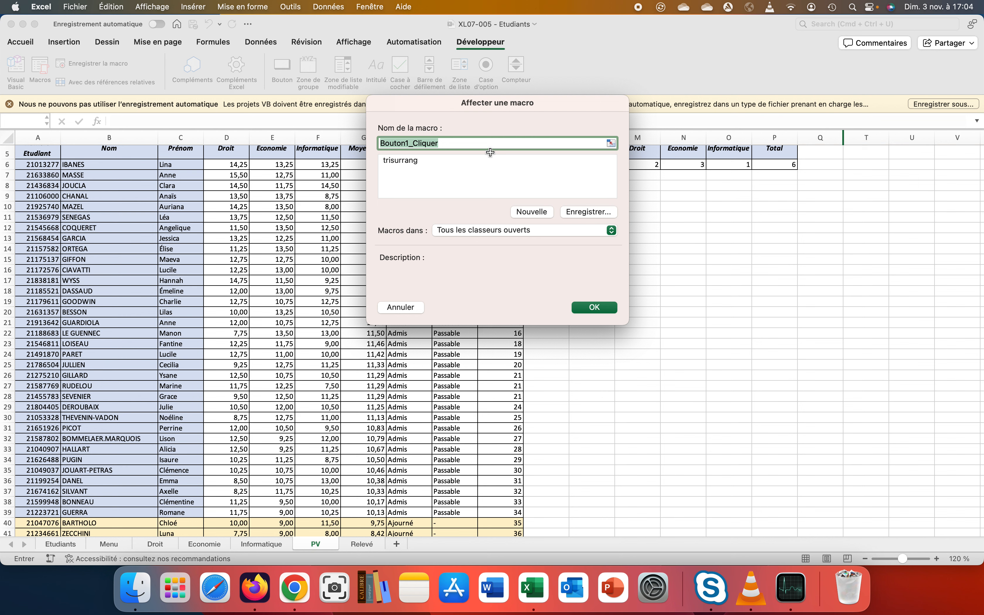
left_click(390, 161)
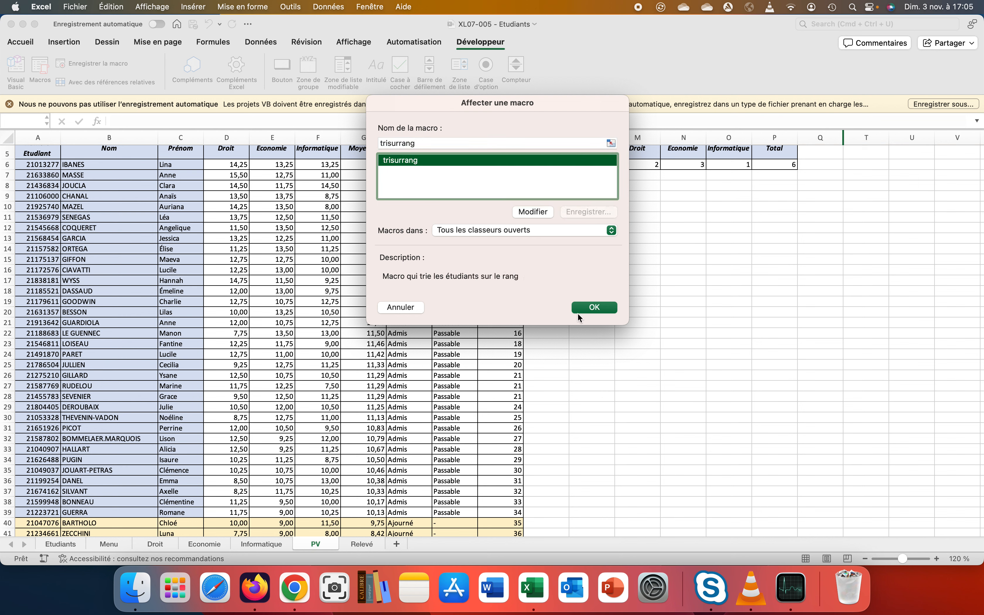
left_click(594, 308)
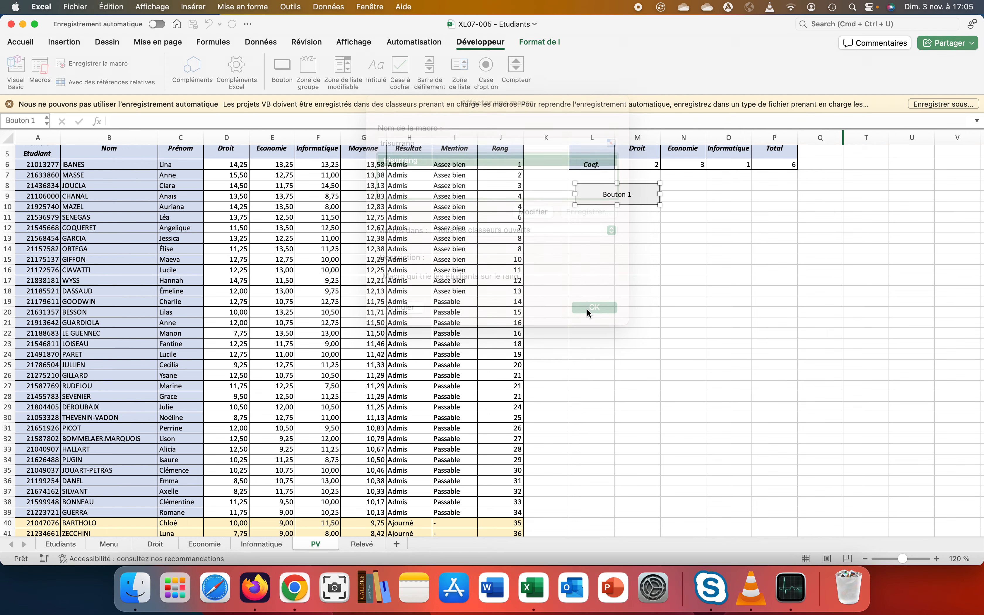
Step: Replace the new button's label with "Classement par rang"
left_click(630, 195)
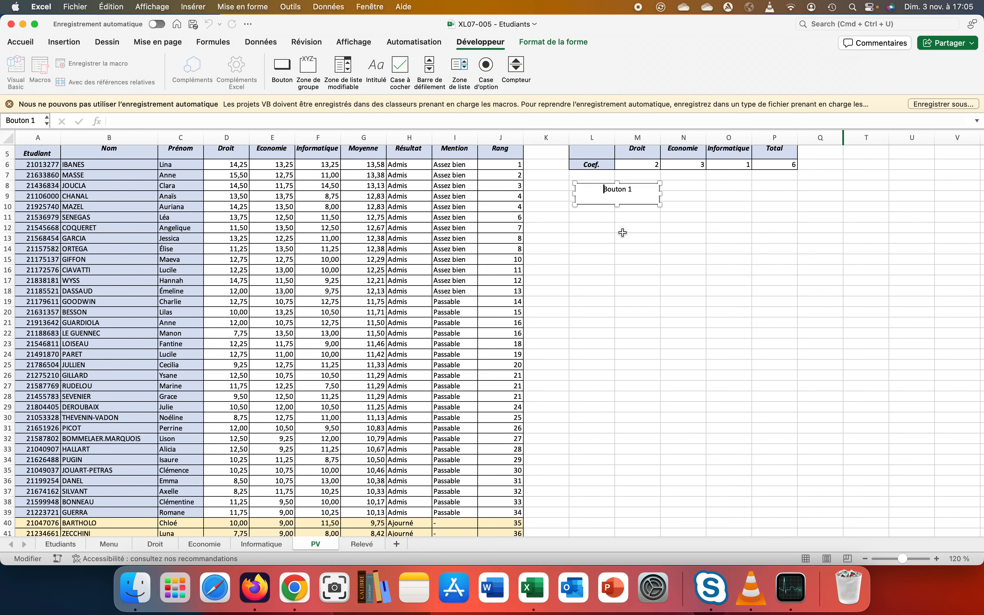
key("Right")
key("Right")
key("BackSpace")
key("BackSpace")
key("BackSpace")
key("BackSpace")
key("BackSpace")
key("BackSpace")
key("BackSpace")
key("BackSpace")
type("lass")
key("BackSpace")
key("BackSpace")
key("BackSpace")
key("BackSpace")
type("Classement par rang")
left_click(623, 233)
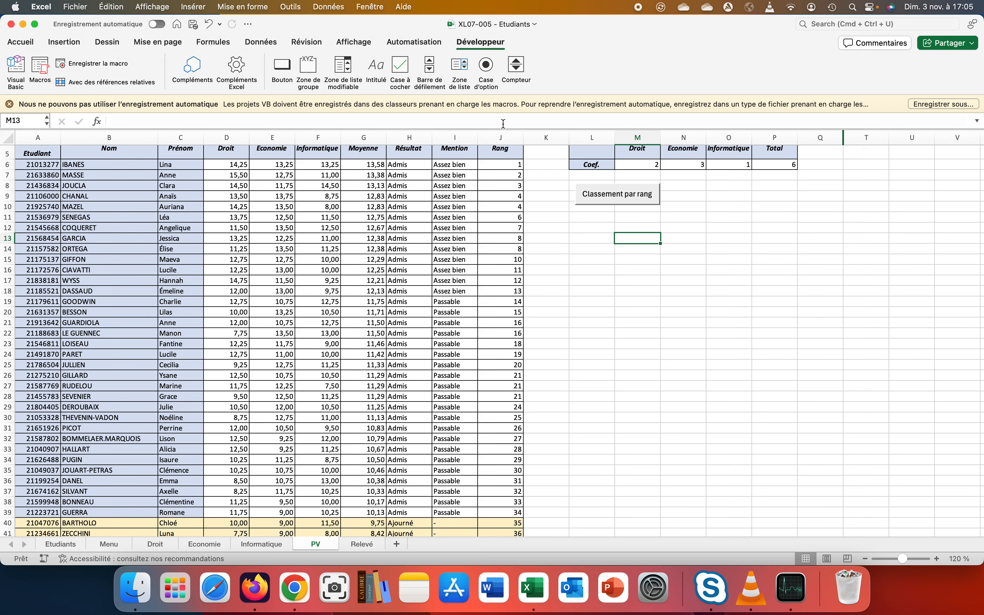
left_click(285, 70)
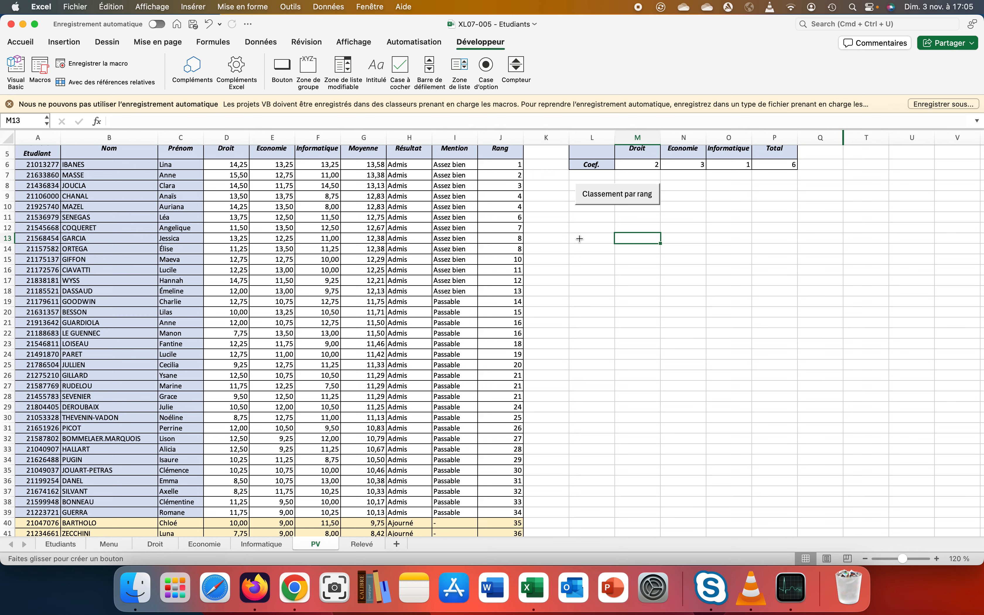
left_click(587, 231)
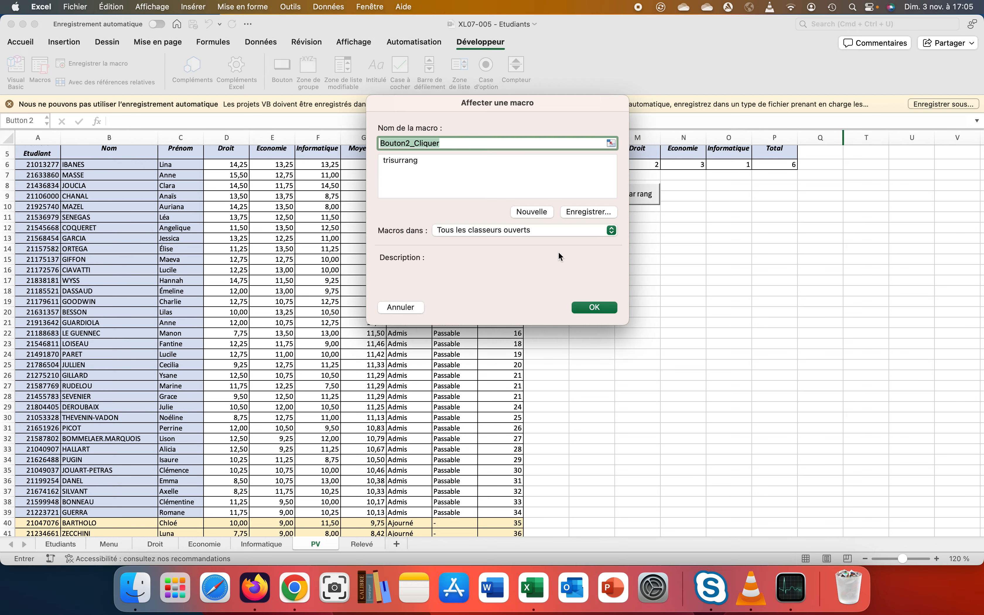
left_click(411, 307)
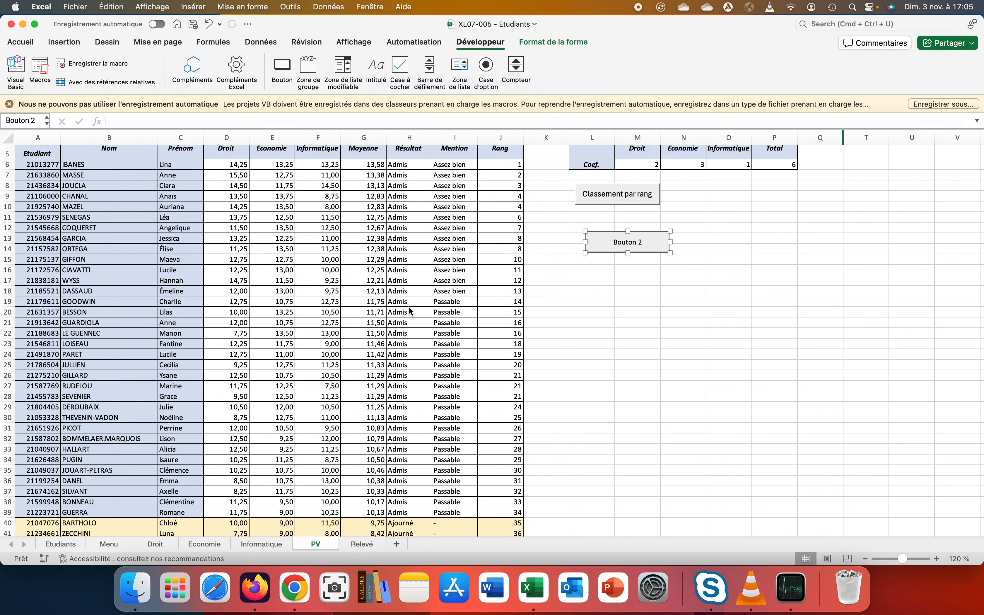
right_click(608, 247)
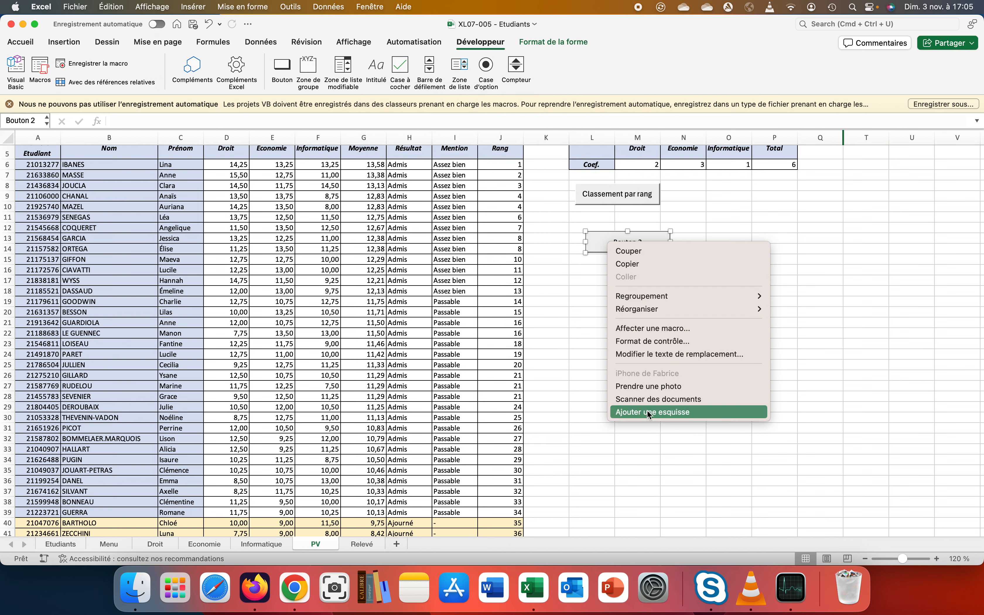
left_click(590, 306)
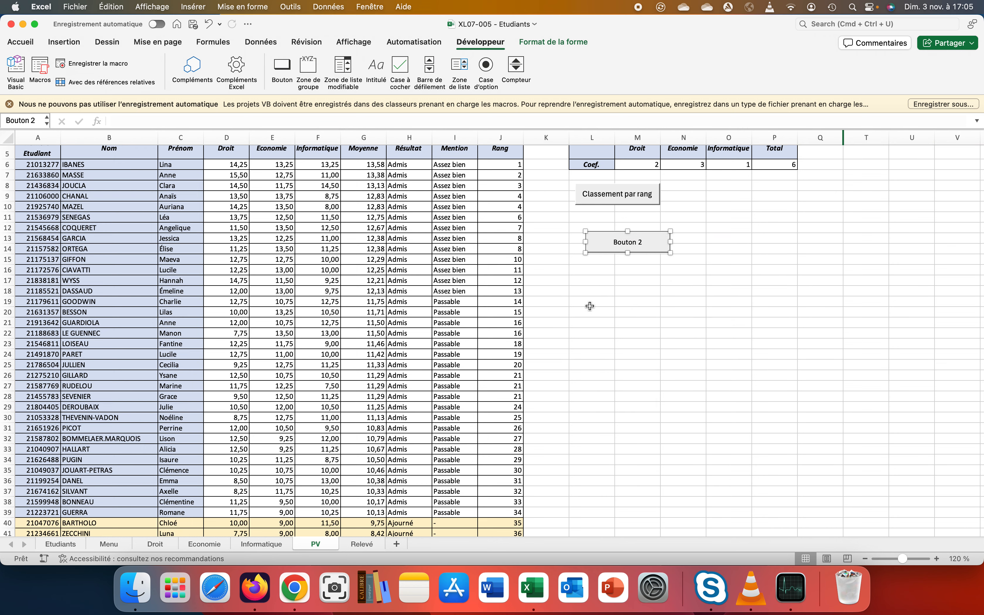
key("Delete")
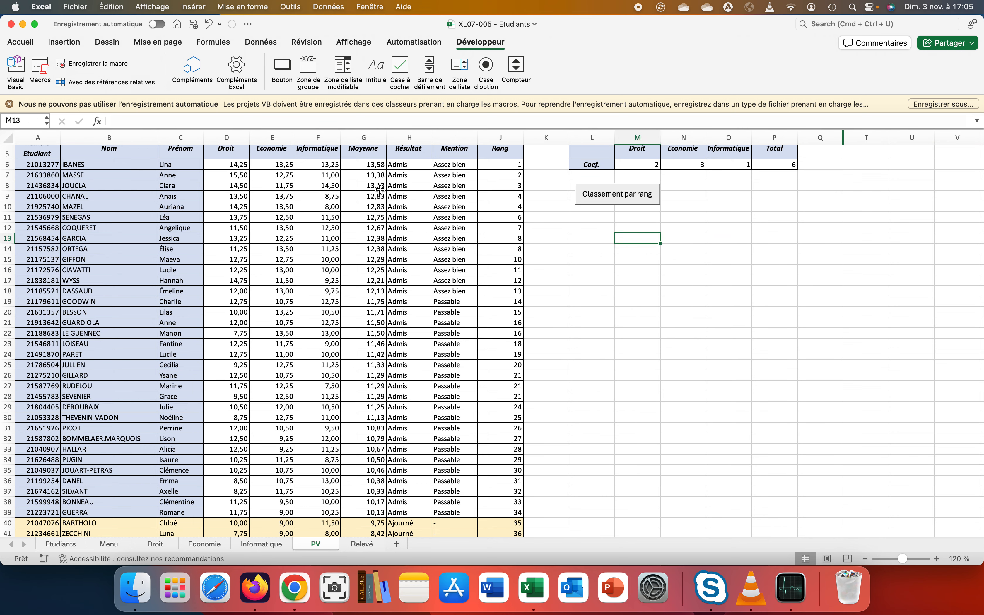
Step: Start recording a macro named "trisurnom" with shortcut letter n and description "Tri les étudiants sur leur nom"
left_click(107, 62)
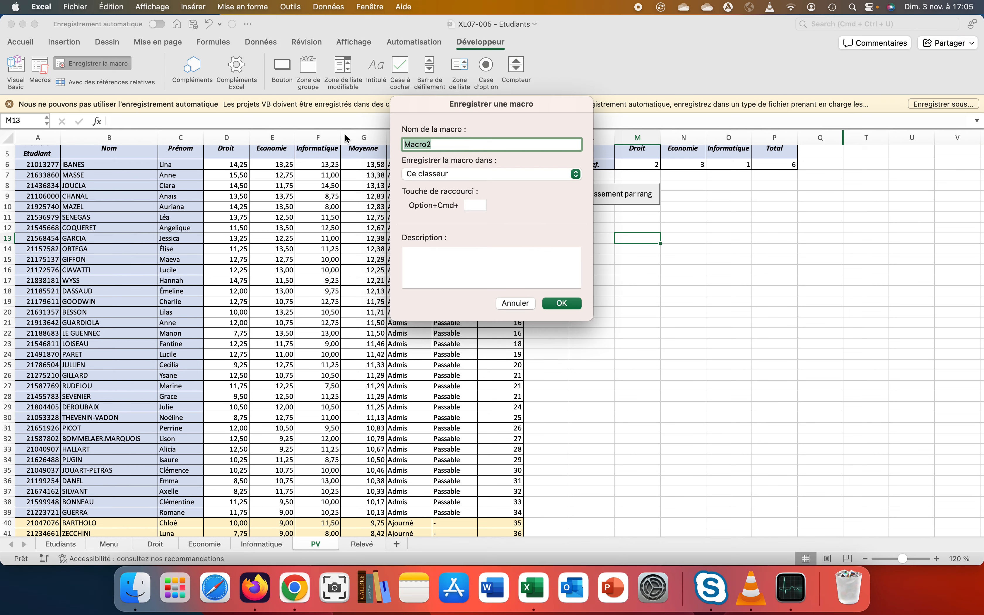
type("trisurnom")
left_click(468, 205)
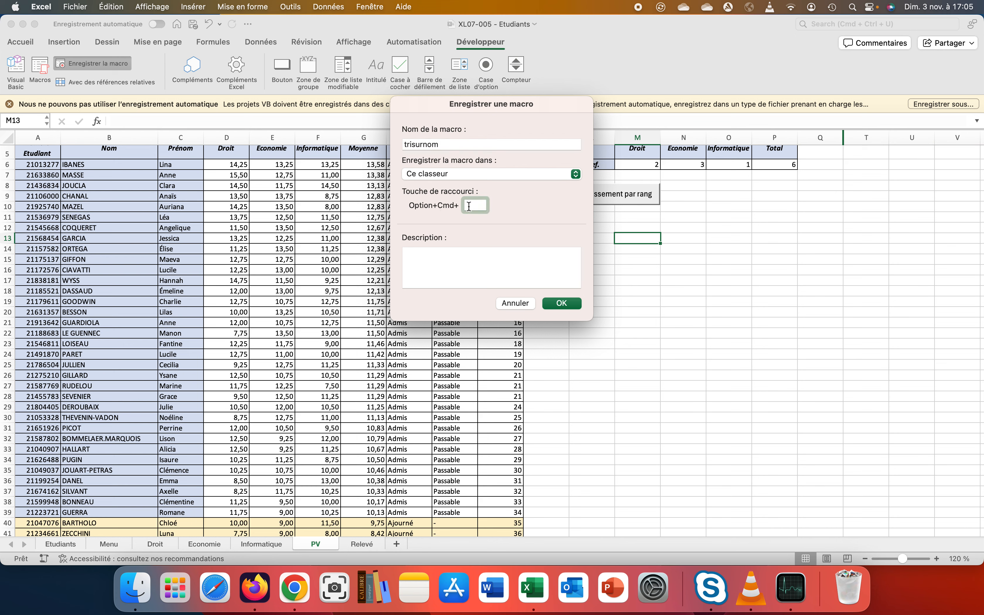
type("n")
left_click(446, 254)
type("Tri les étudiants sur leur nom")
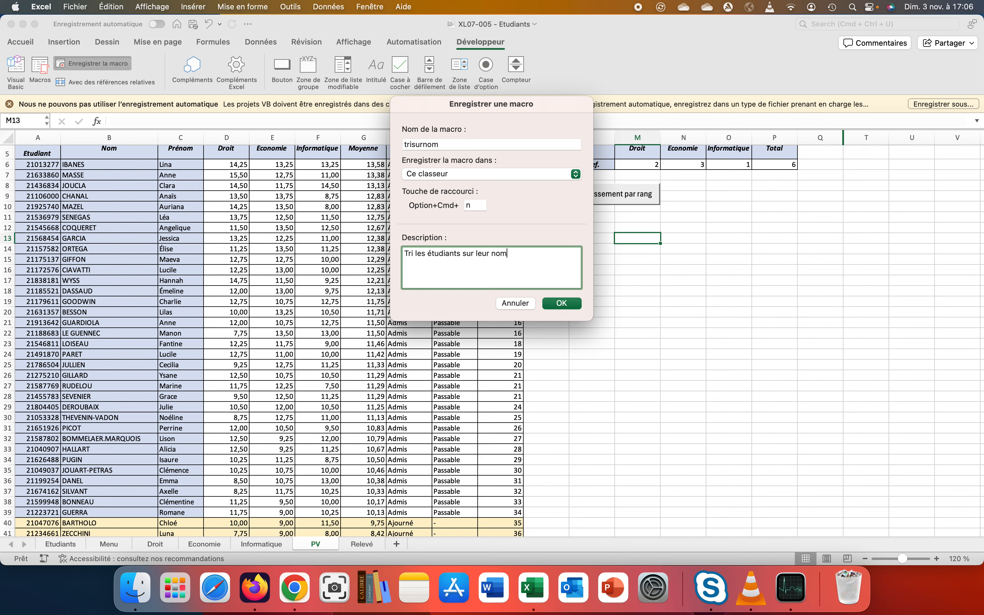
left_click(553, 304)
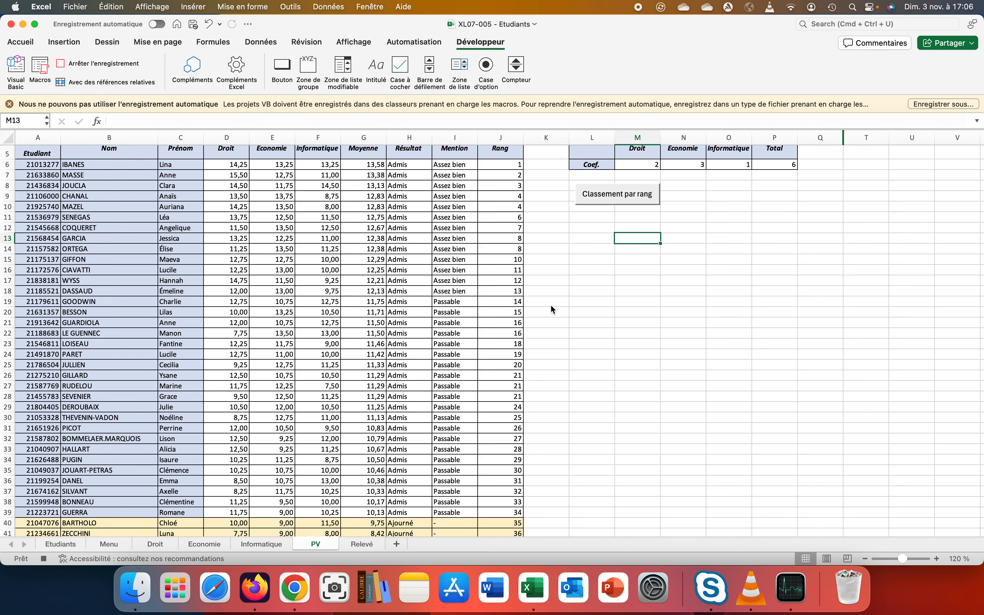
Step: Set up a custom sort of the student table on the values of the Nom column, from A to Z
left_click(108, 208)
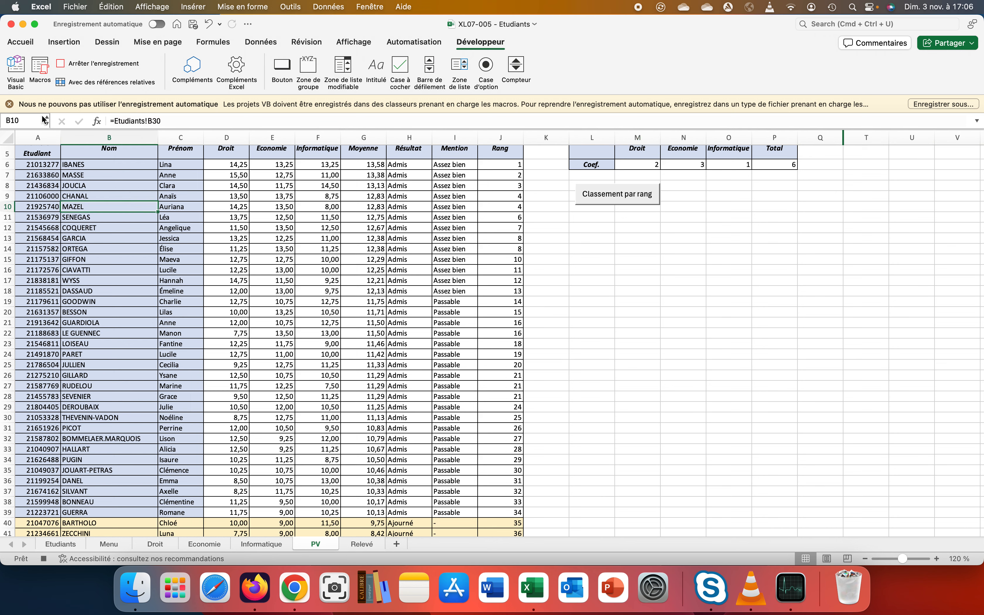
left_click(31, 42)
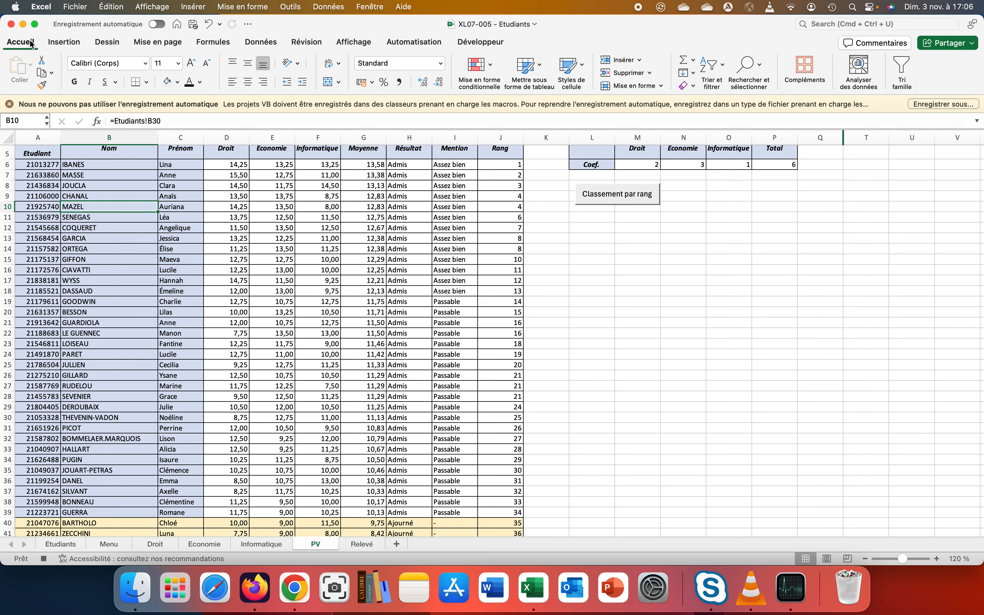
left_click(721, 71)
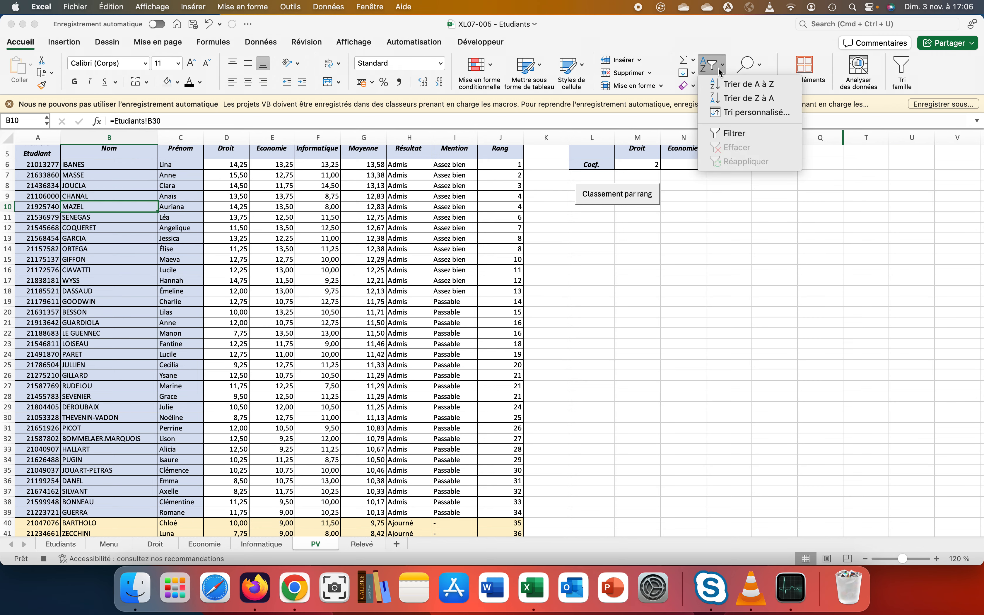
left_click(730, 109)
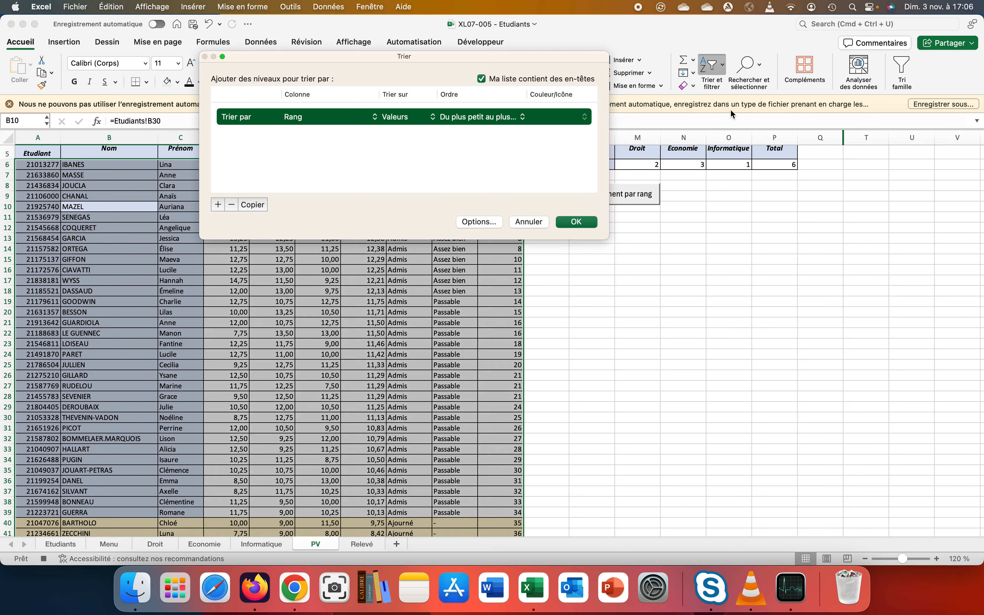
left_click(300, 118)
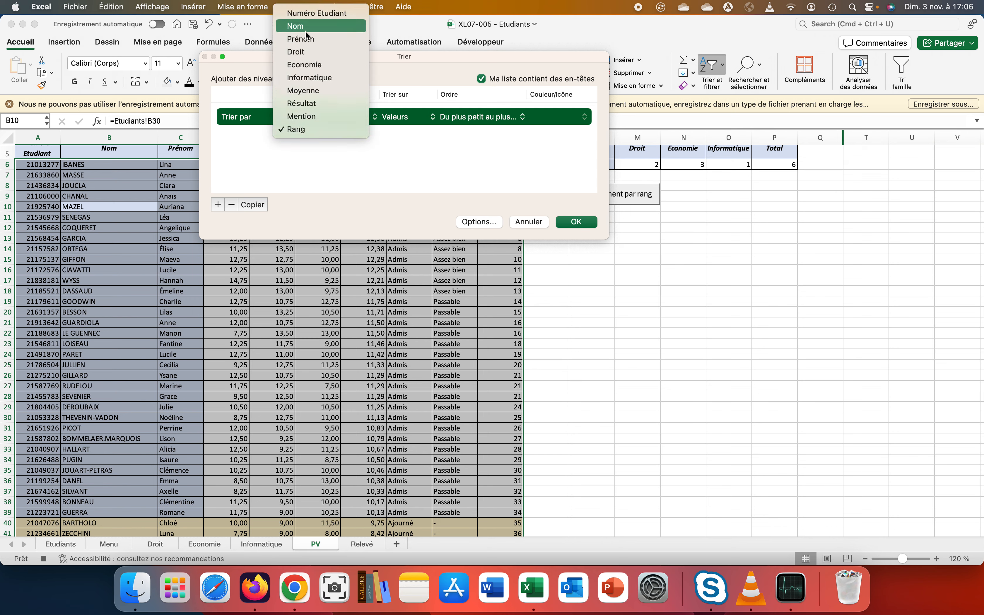
left_click(307, 29)
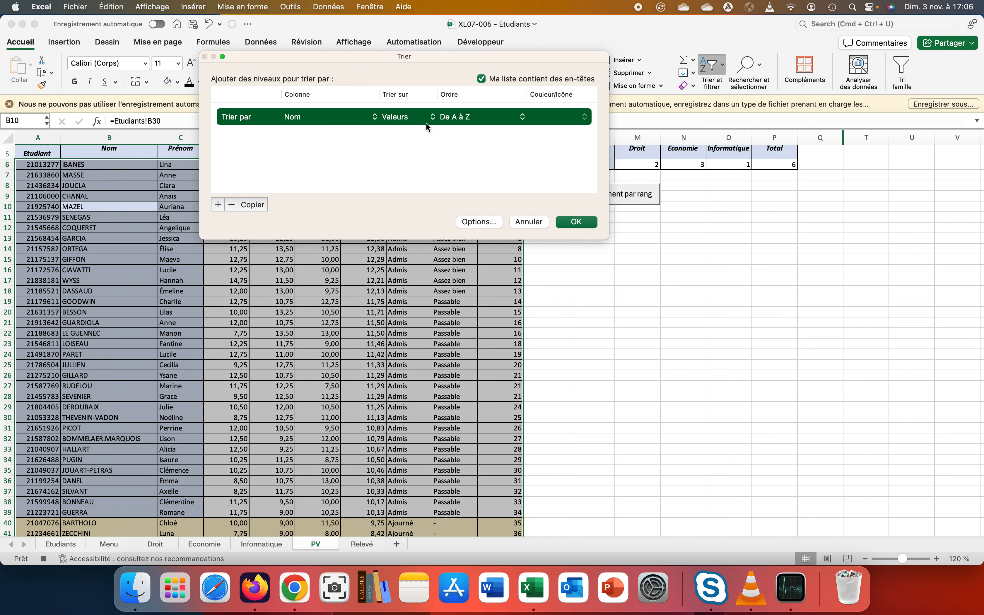
Step: Add Prénom as the second sort level, apply the sort and stop recording the macro
left_click(218, 205)
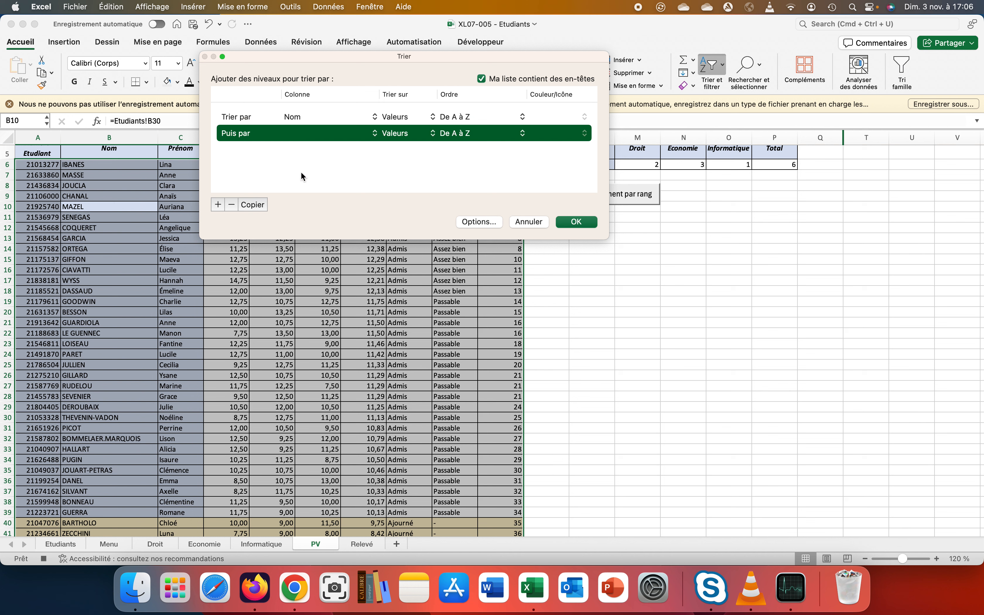
left_click(303, 132)
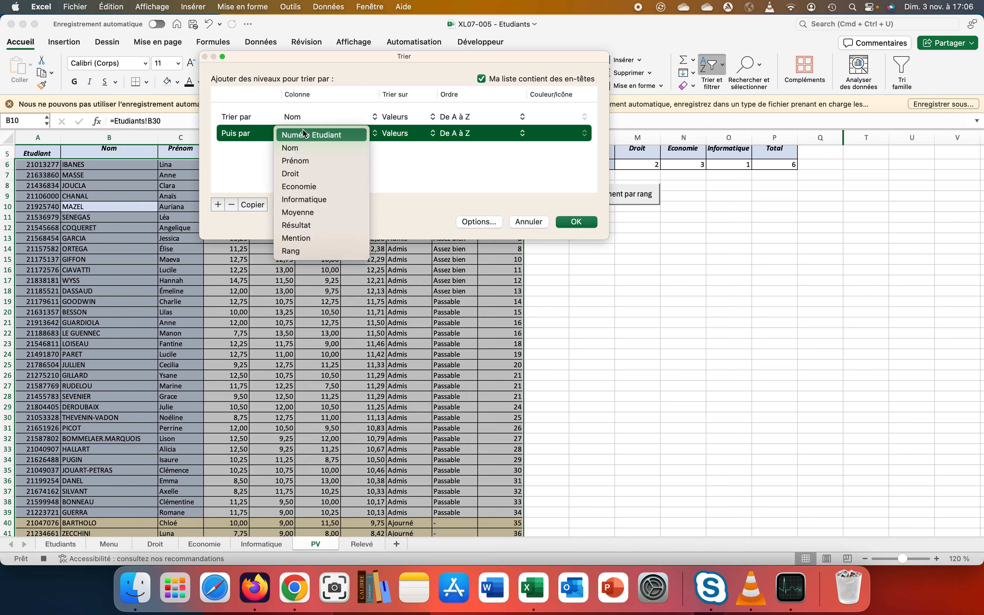
left_click(301, 161)
left_click(574, 222)
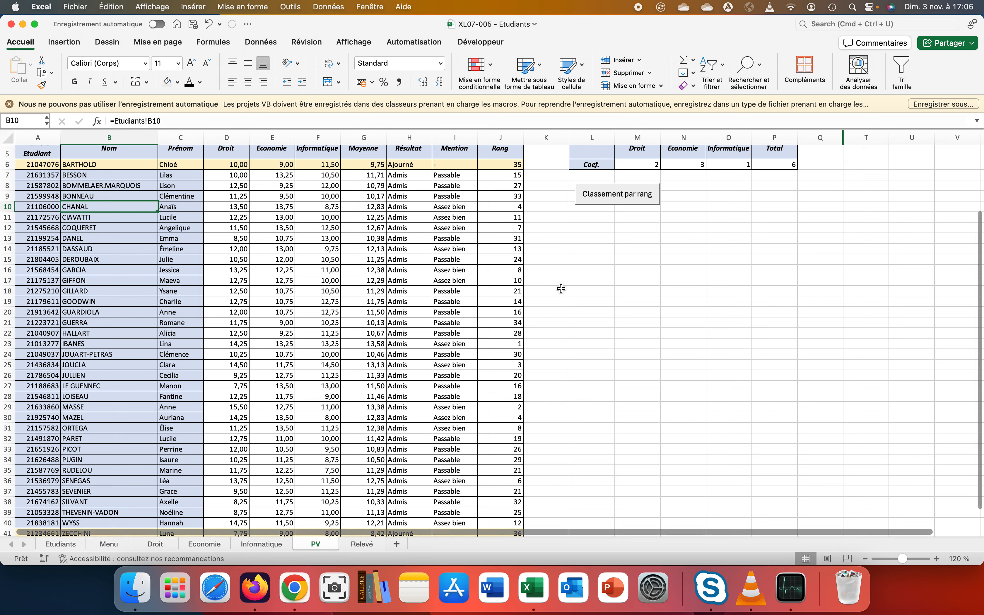
Step: Insert a second form button just below the "Classement par rang" button and assign it the trisurnom macro
left_click(488, 43)
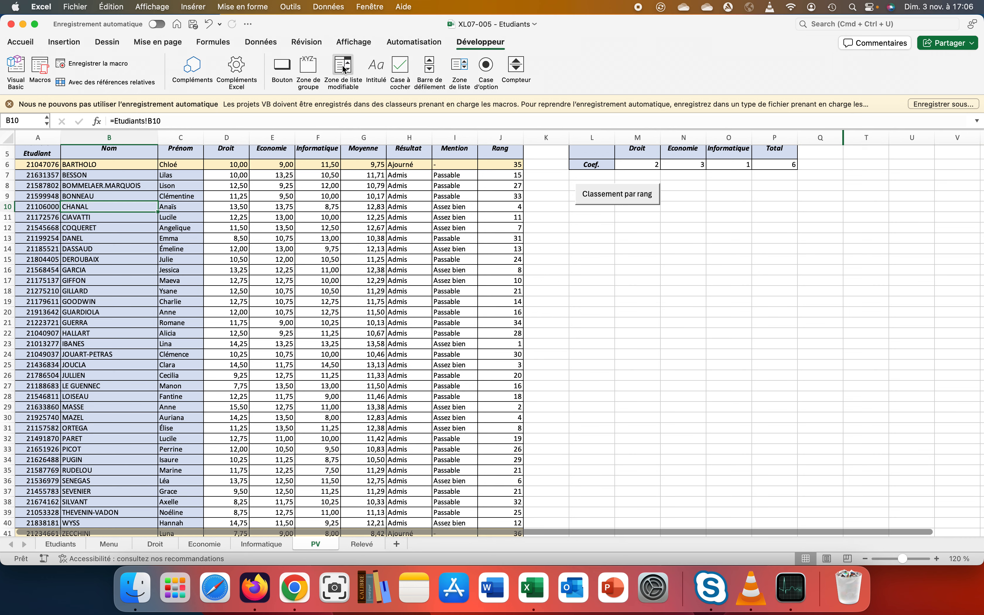
left_click(288, 67)
left_click(599, 217)
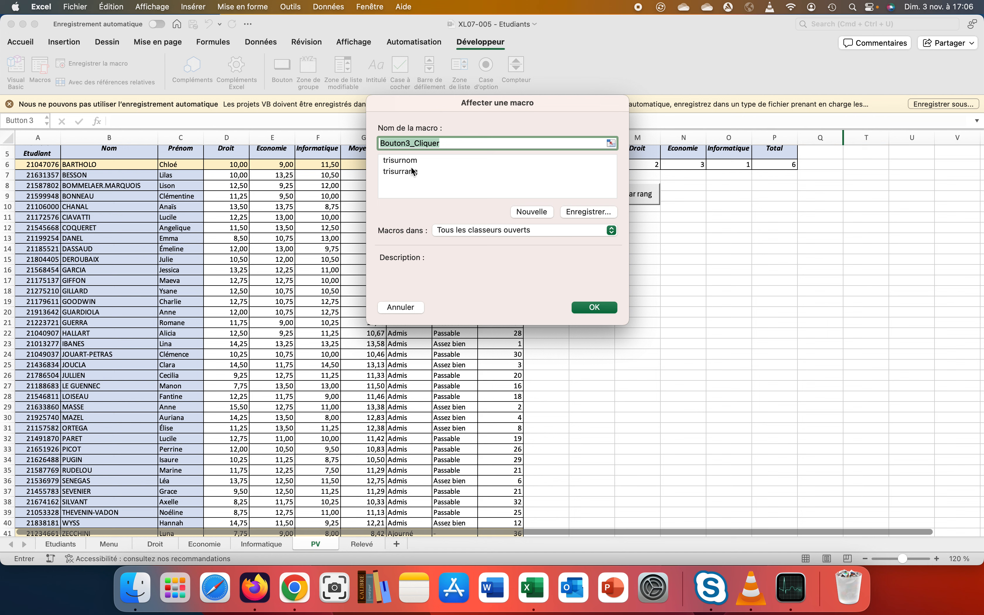
left_click(410, 161)
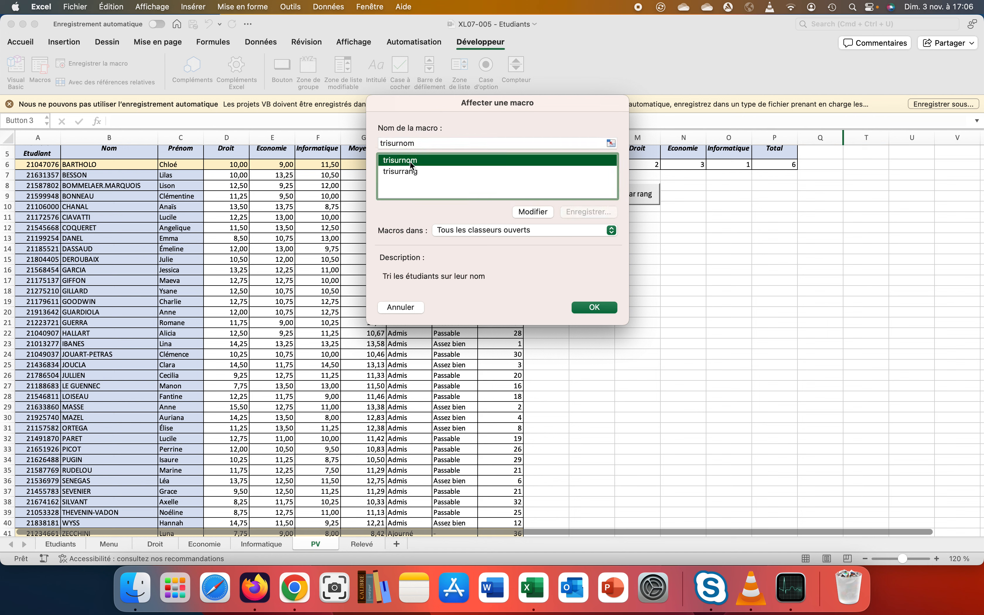
left_click(584, 305)
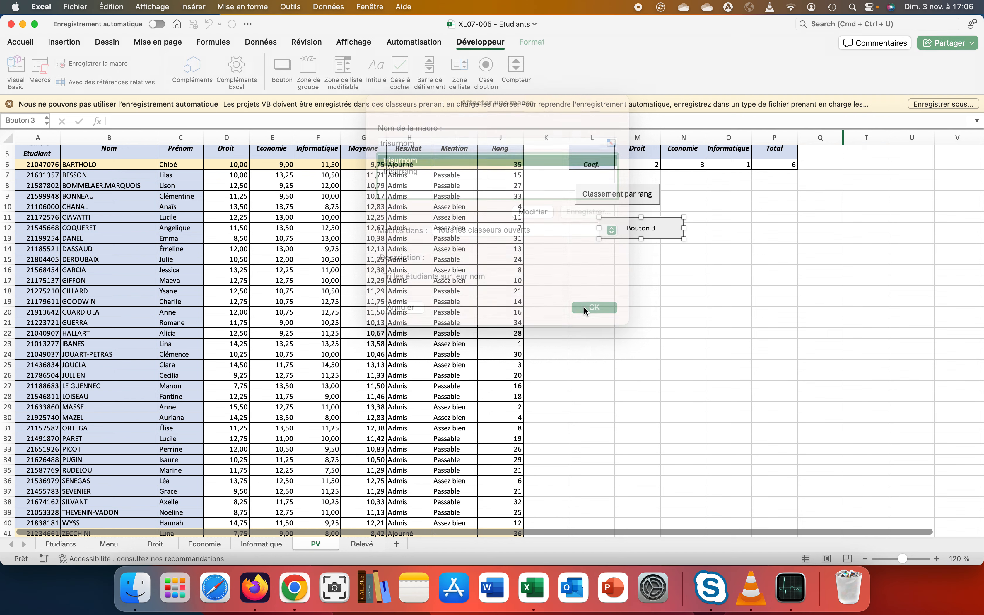
Step: Replace the second button's label with "classement sur nom"
left_click(655, 229)
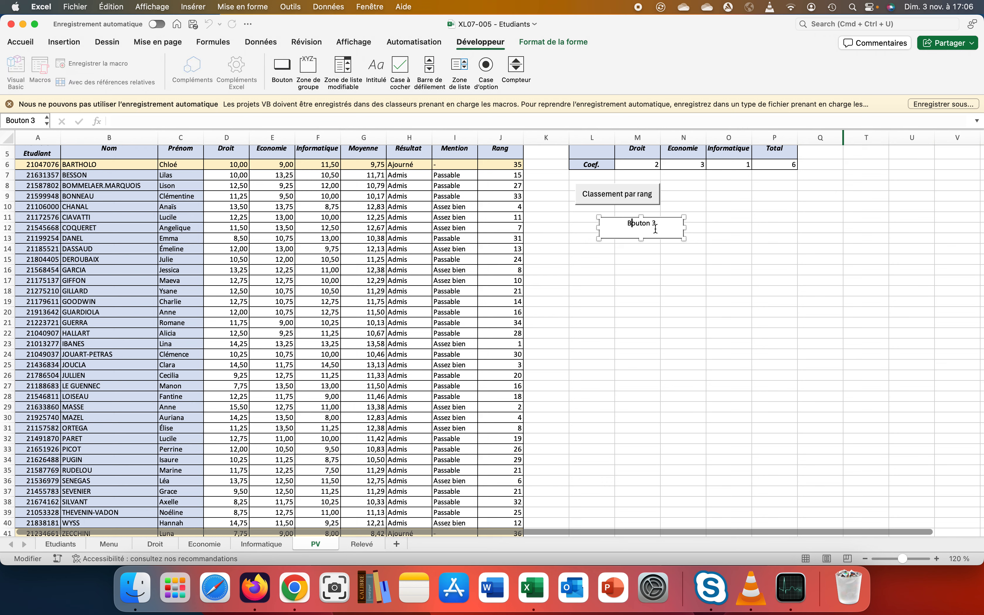
key("BackSpace")
key("BackSpace")
key("BackSpace")
key("BackSpace")
key("BackSpace")
key("BackSpace")
key("BackSpace")
key("BackSpace")
type("lassement sur nom")
key("Left")
key("Left")
key("Left")
key("Left")
key("Left")
key("Left")
key("Left")
key("Left")
key("Left")
key("Left")
key("Left")
key("Left")
key("Left")
key("Left")
key("Left")
key("Left")
key("Left")
type("c")
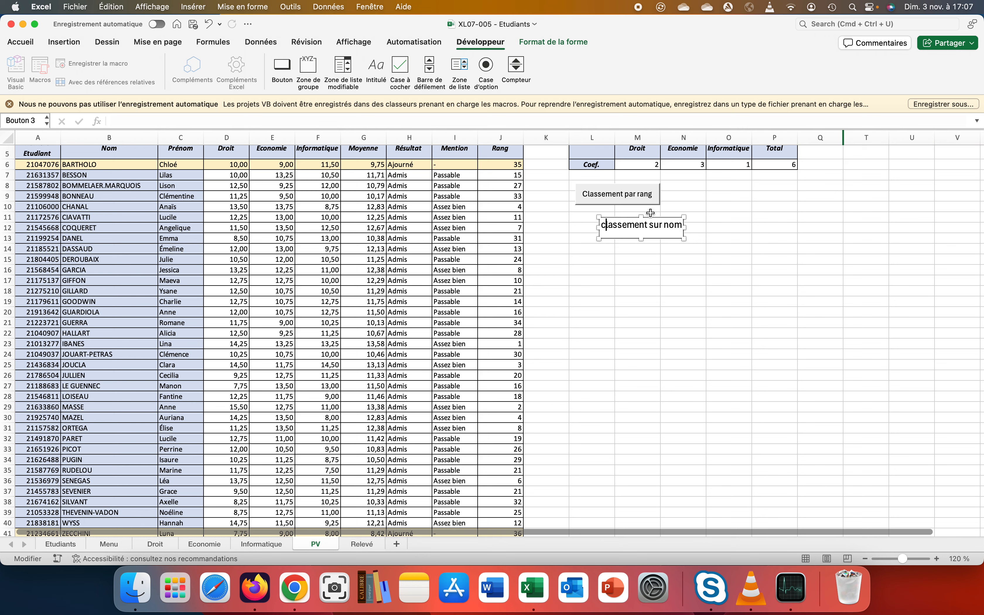
left_click(683, 260)
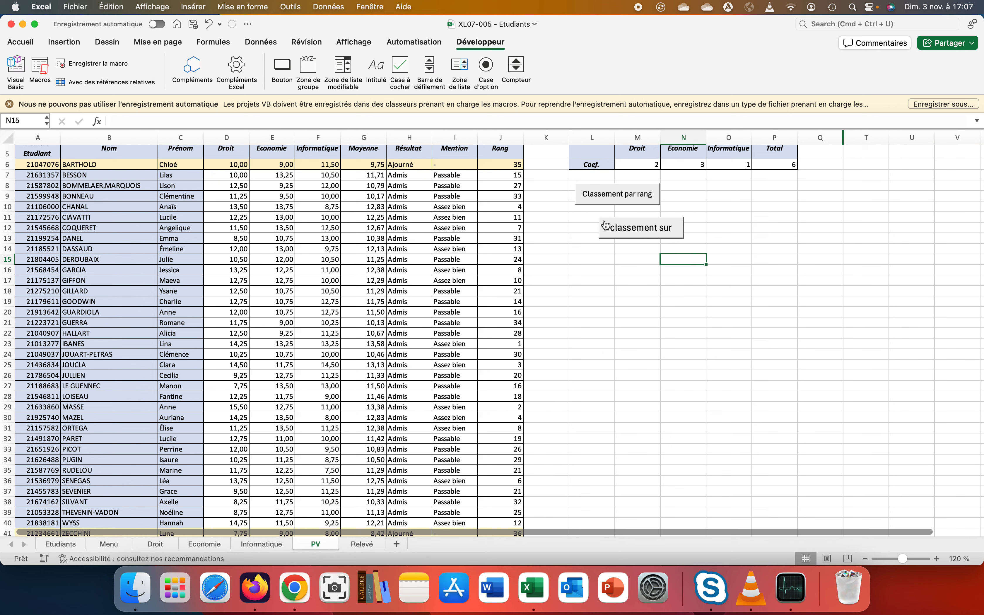
Step: Set the font size of the "classement sur nom" button to 12 in its control format settings
right_click(624, 238)
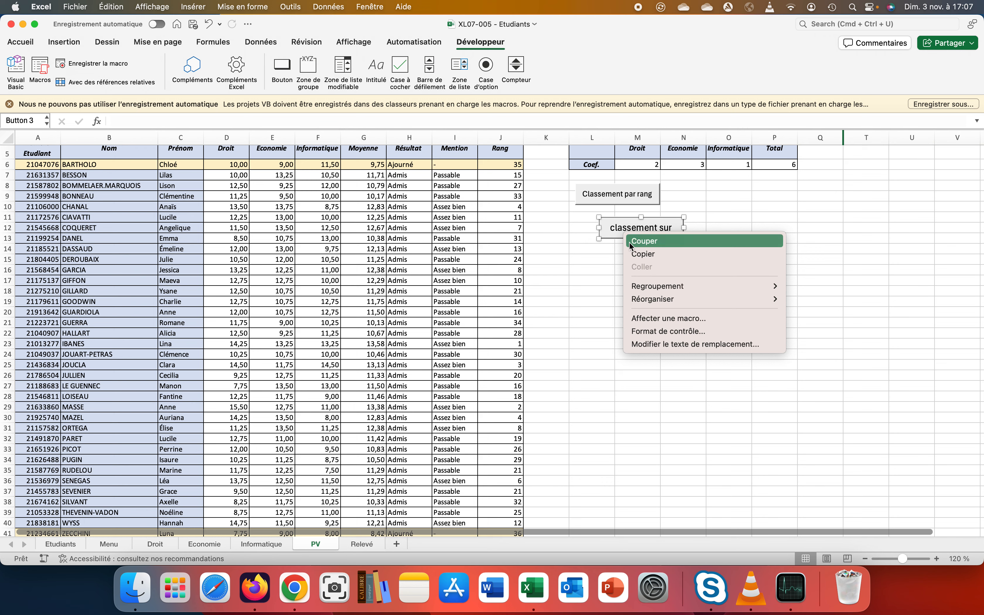
right_click(615, 221)
left_click(658, 319)
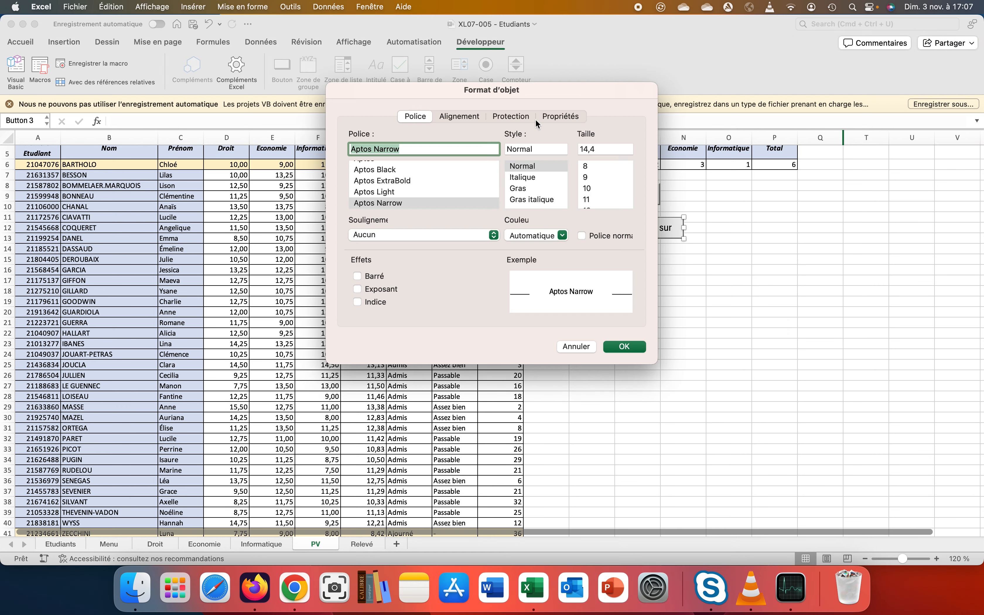
left_click(550, 116)
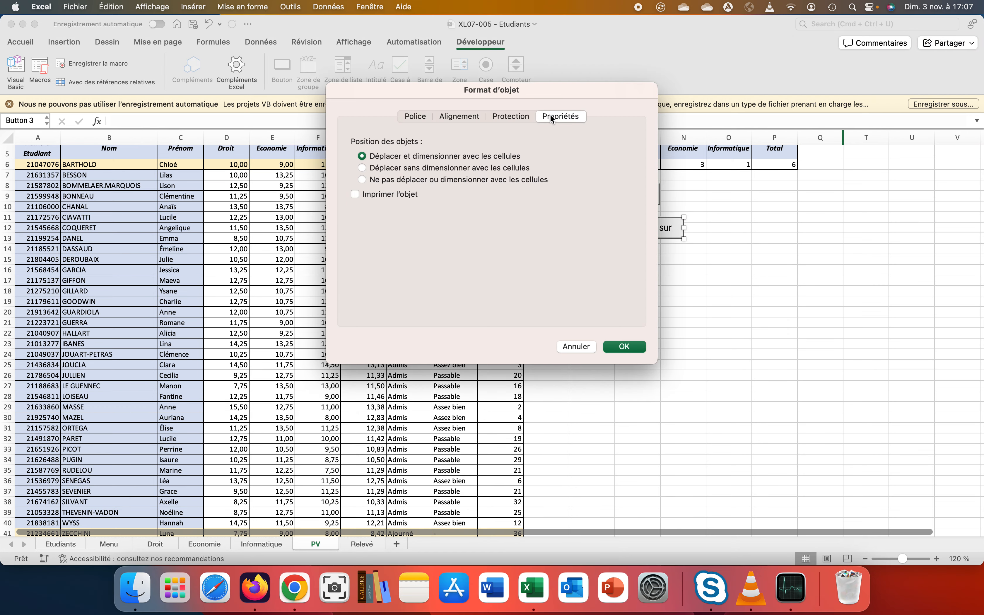
left_click(509, 116)
left_click(471, 116)
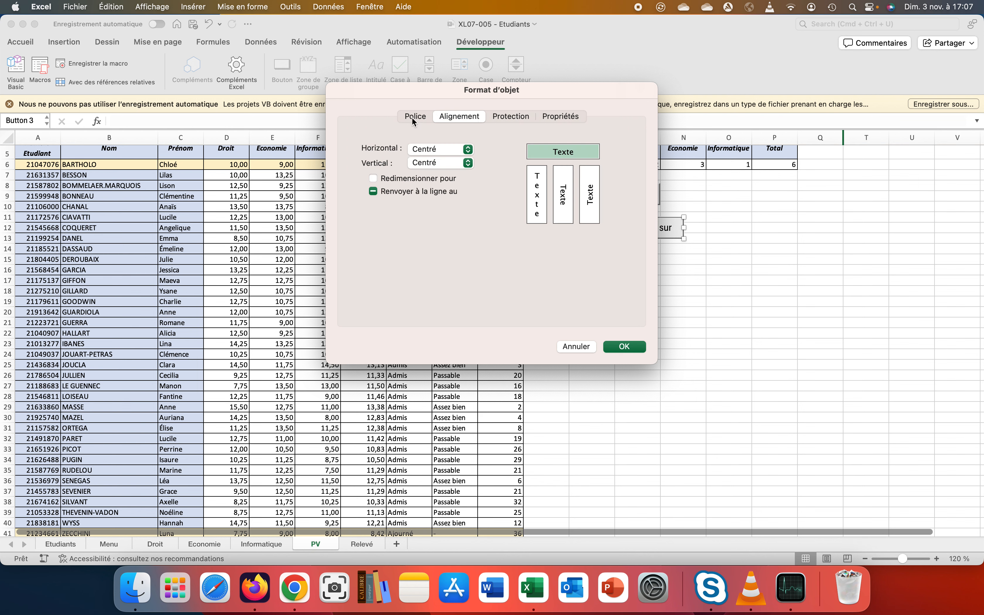
left_click(412, 117)
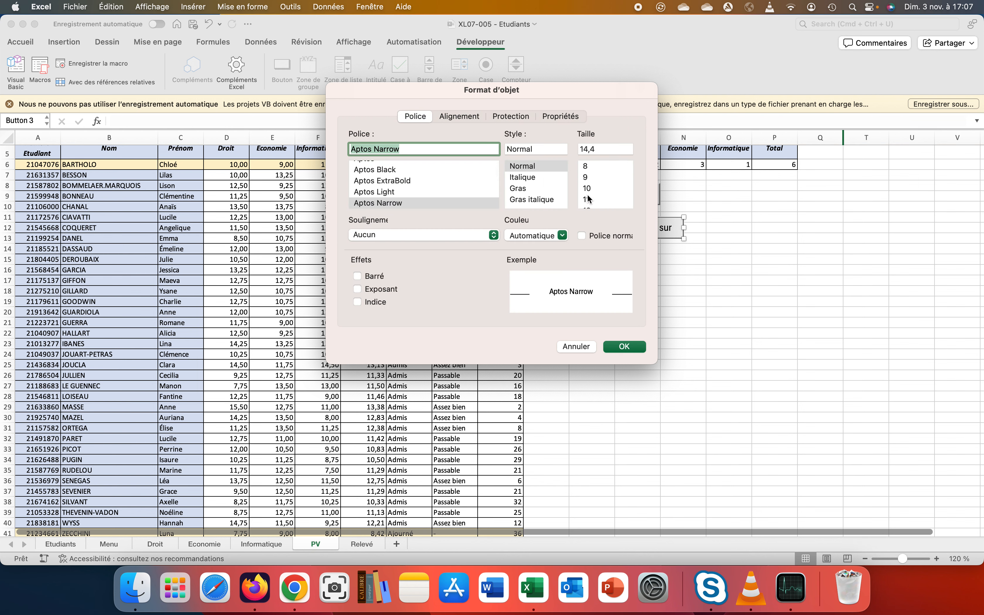
scroll(588, 187, "down", 2)
left_click(590, 184)
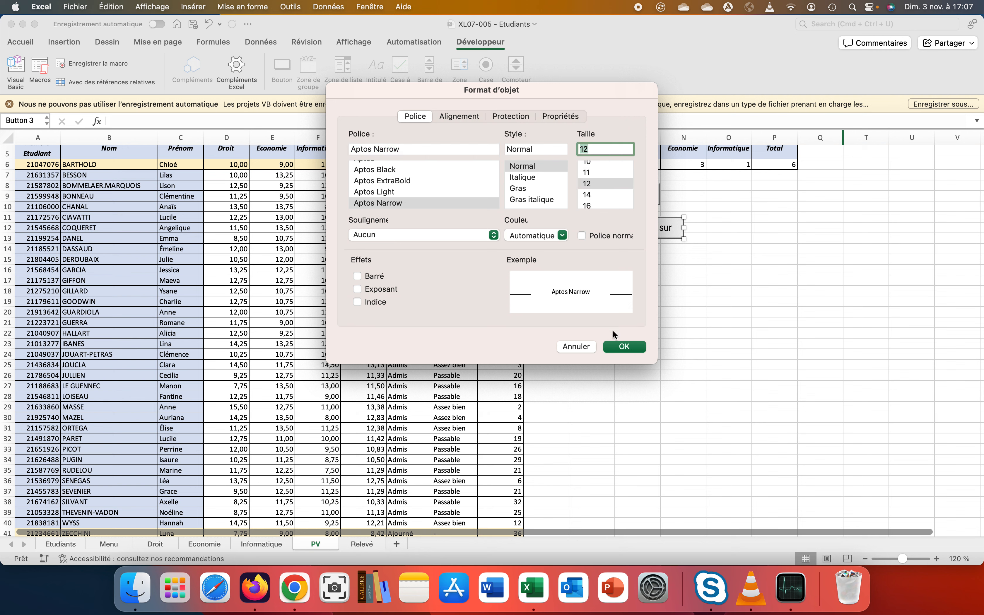
left_click(621, 347)
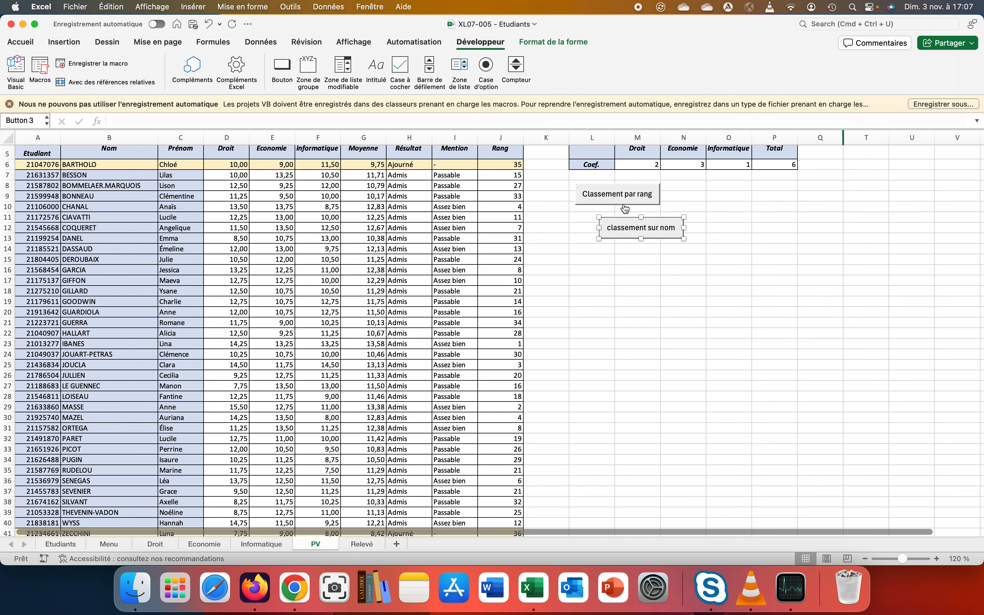
Step: Sort the table by running the "Classement par rang" button, and check that button's font settings
left_click(603, 199)
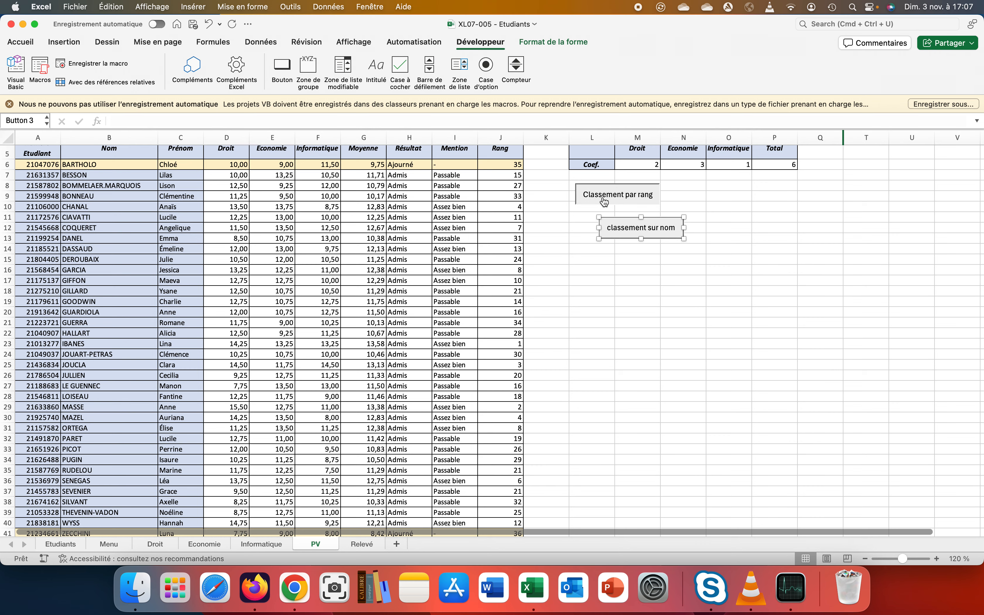
right_click(603, 199)
right_click(587, 183)
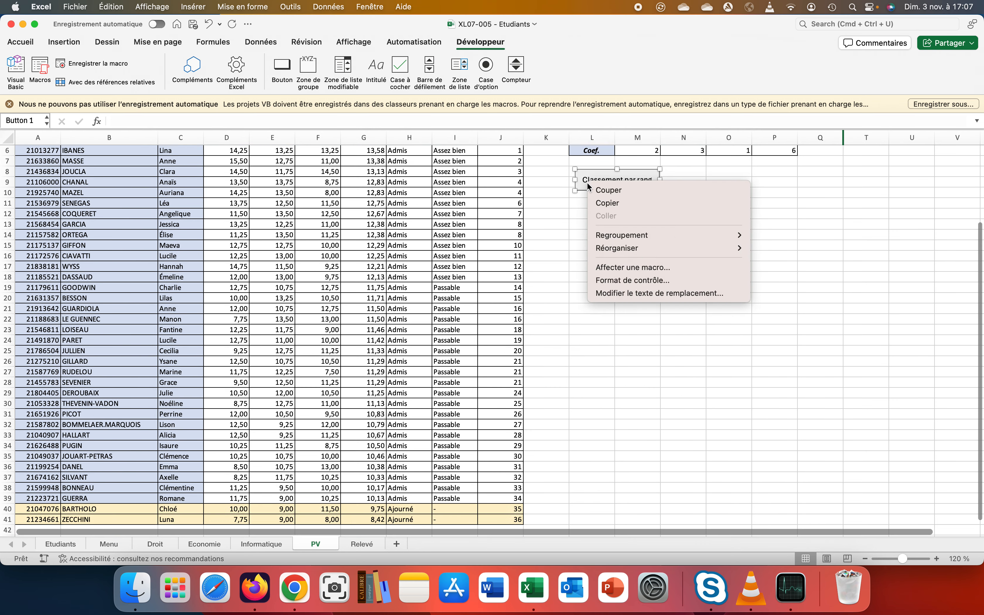
left_click(634, 280)
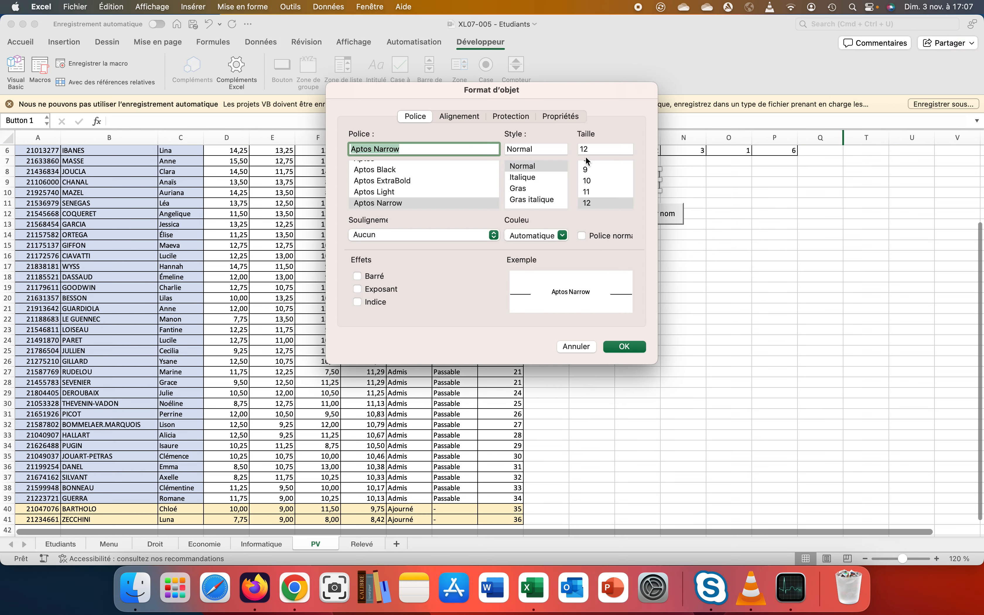
left_click(620, 347)
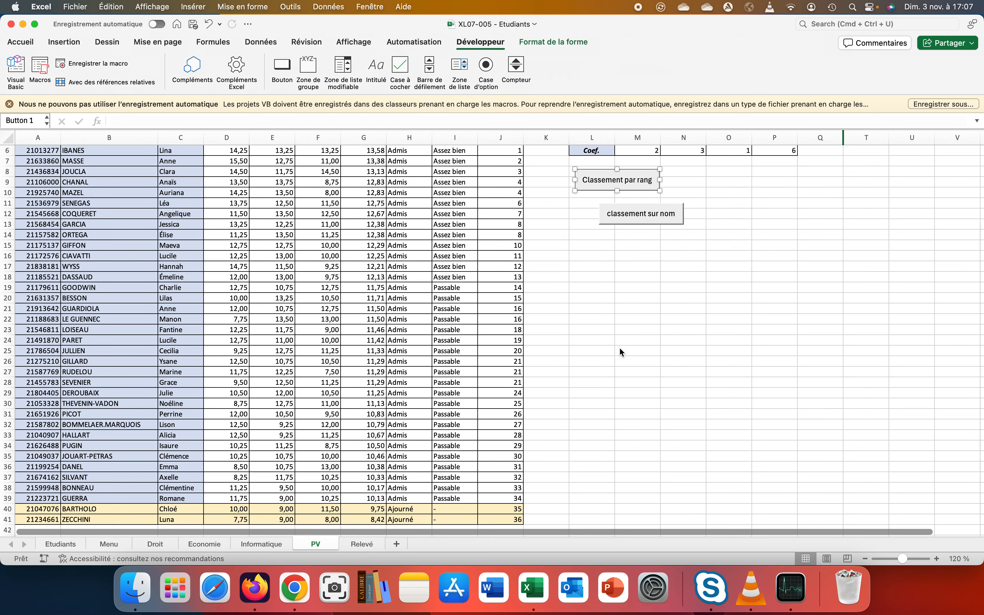
right_click(616, 215)
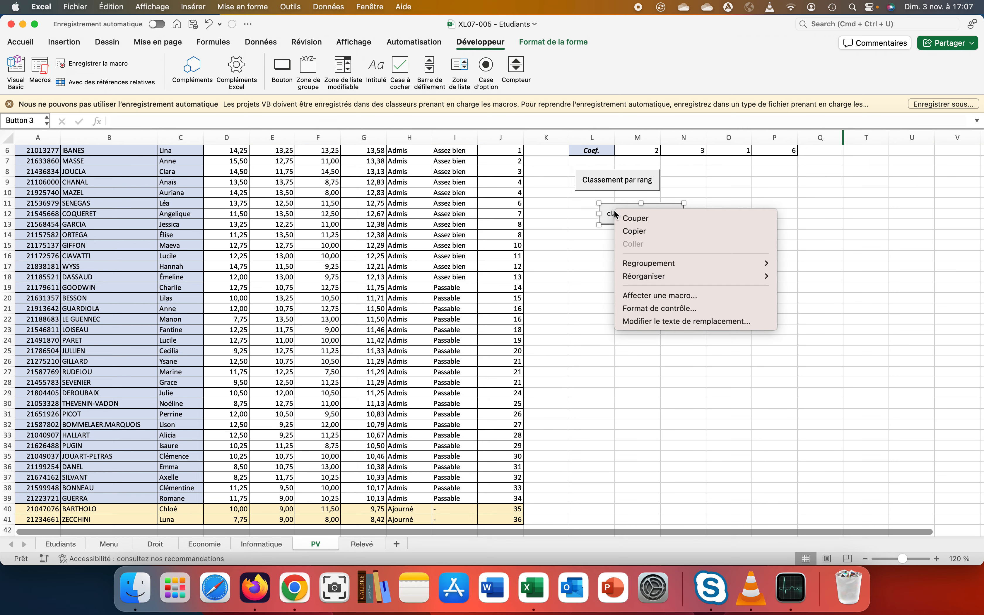
right_click(602, 186)
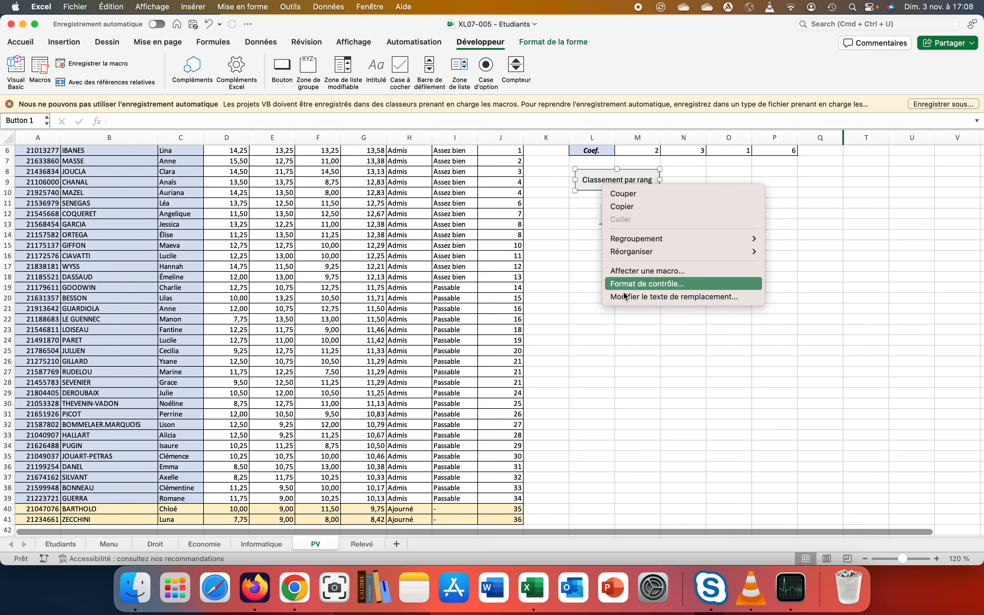
left_click(602, 329)
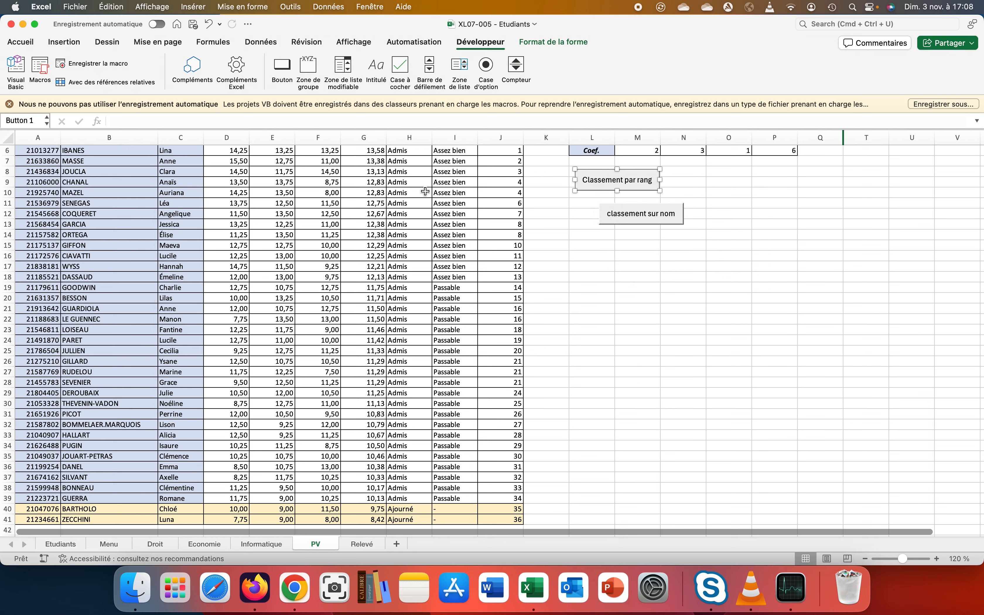
Step: Select both classement buttons together with object selection and align their left edges
left_click(15, 45)
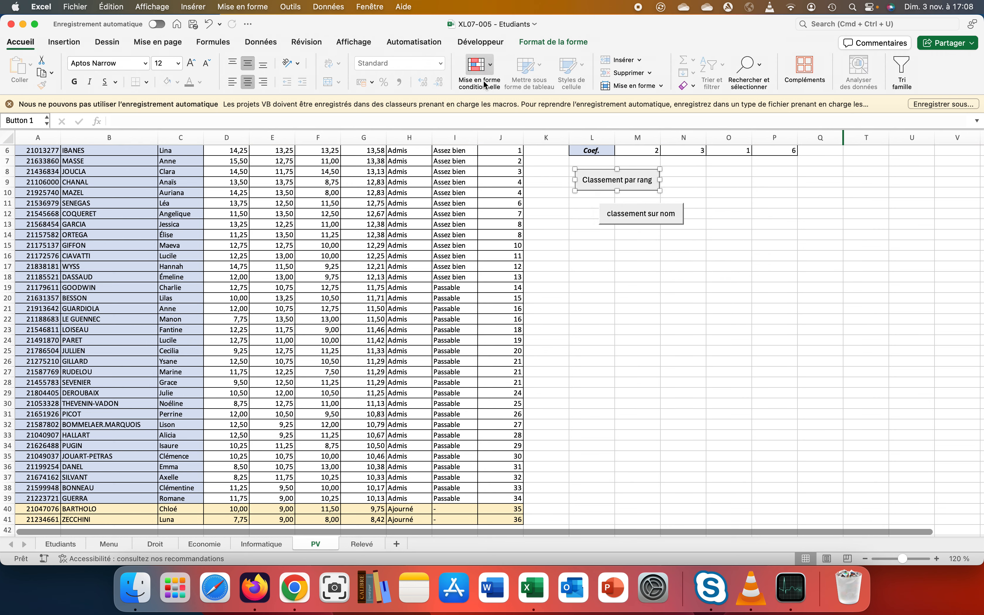
left_click(759, 67)
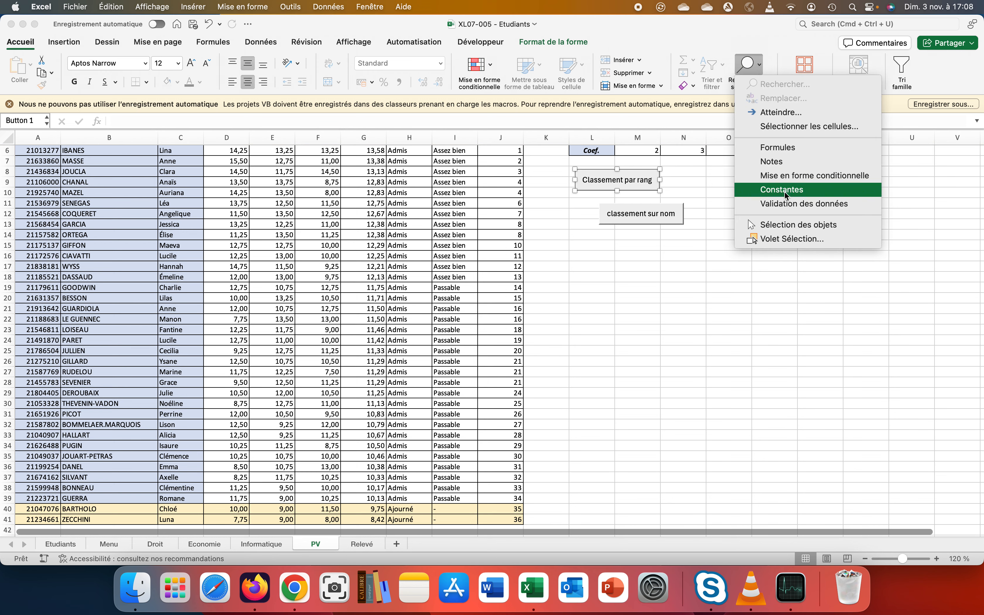
left_click(790, 224)
left_click(690, 270)
left_click_drag(690, 269, 559, 159)
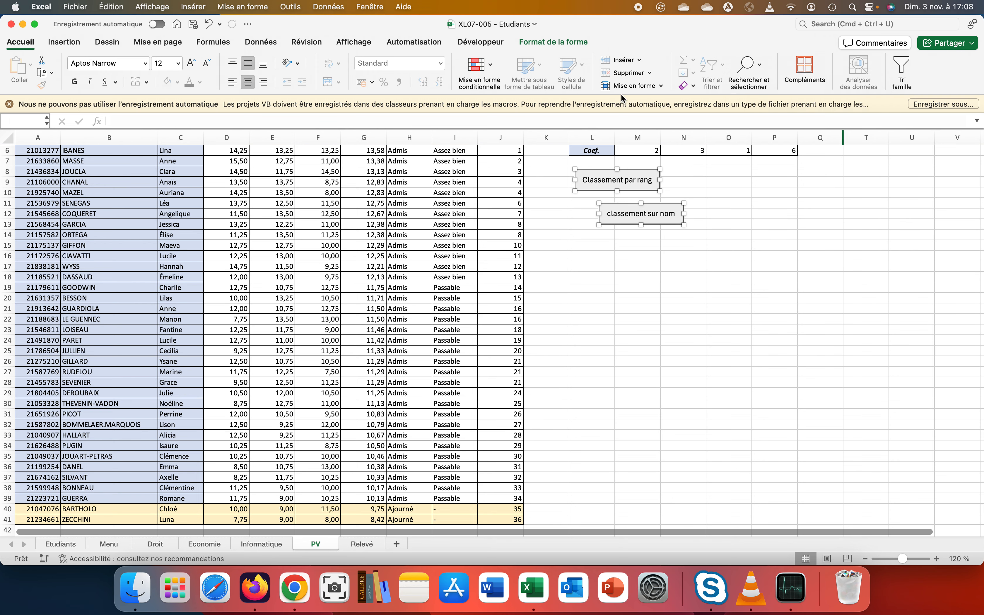
left_click(533, 45)
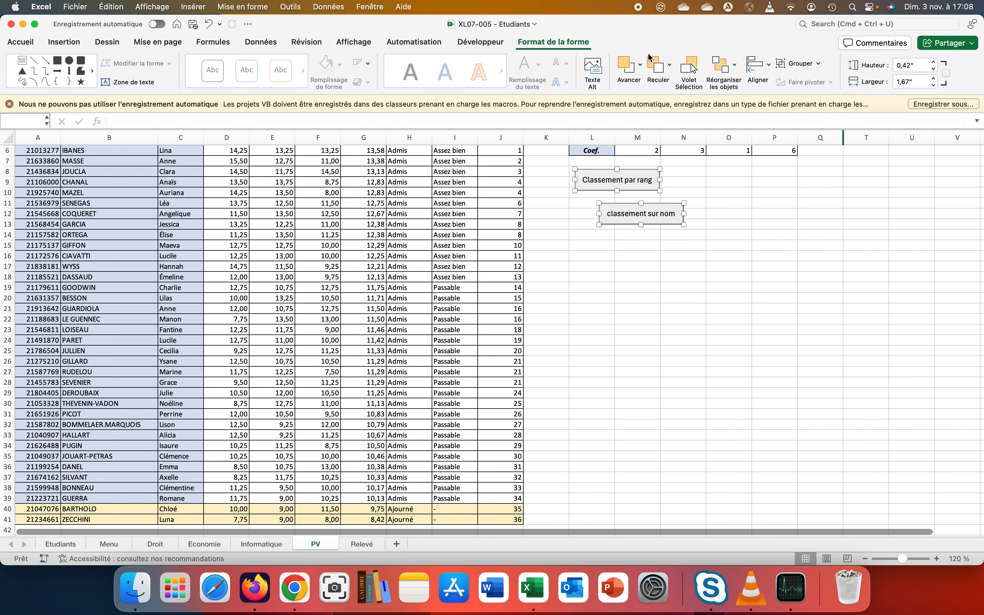
left_click(751, 68)
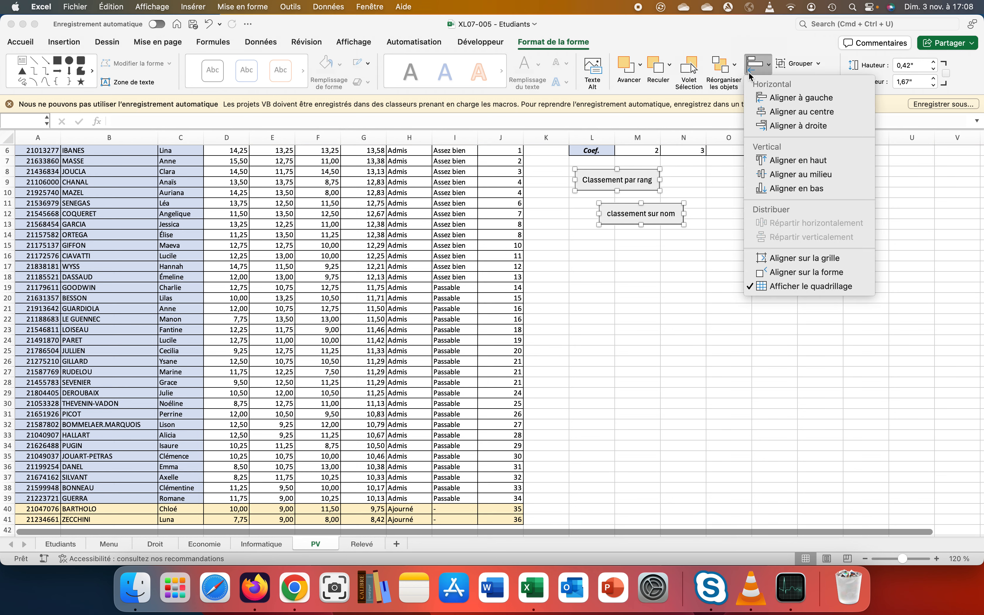
left_click(772, 97)
key("Escape")
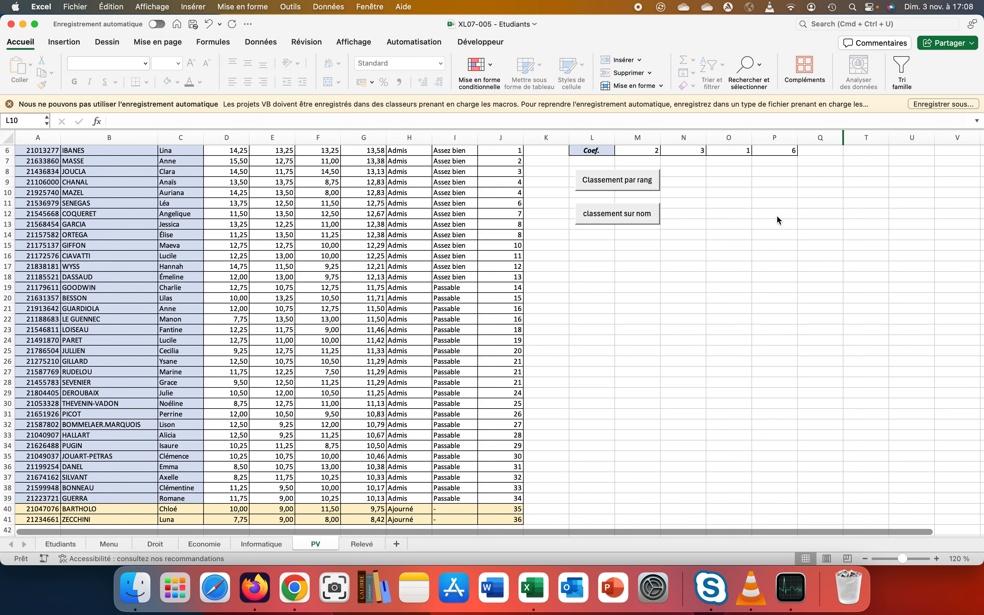
Step: Turn off object selection mode and return to an empty cell beside the table
left_click(757, 70)
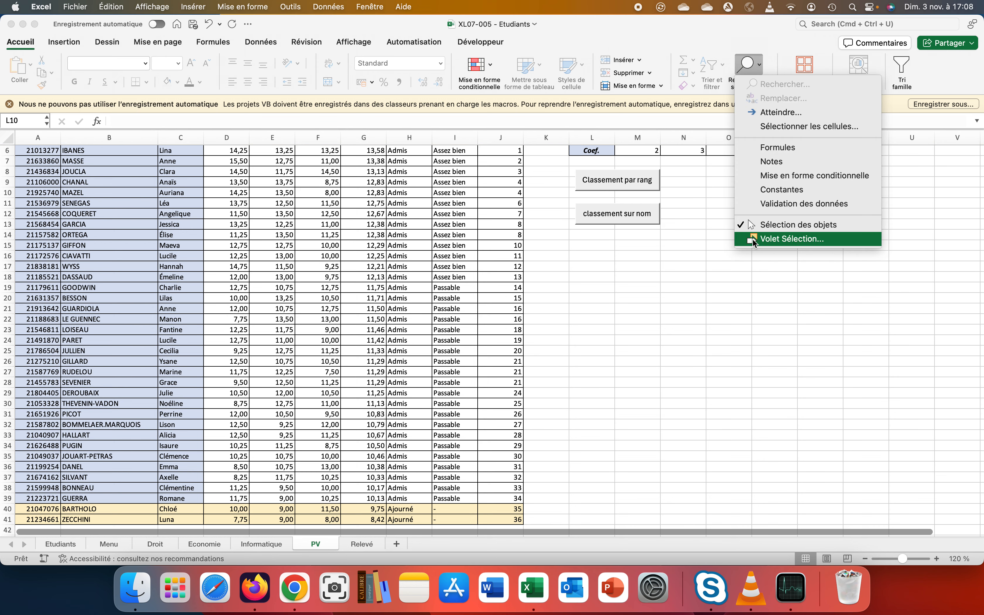
left_click(755, 229)
left_click(756, 293)
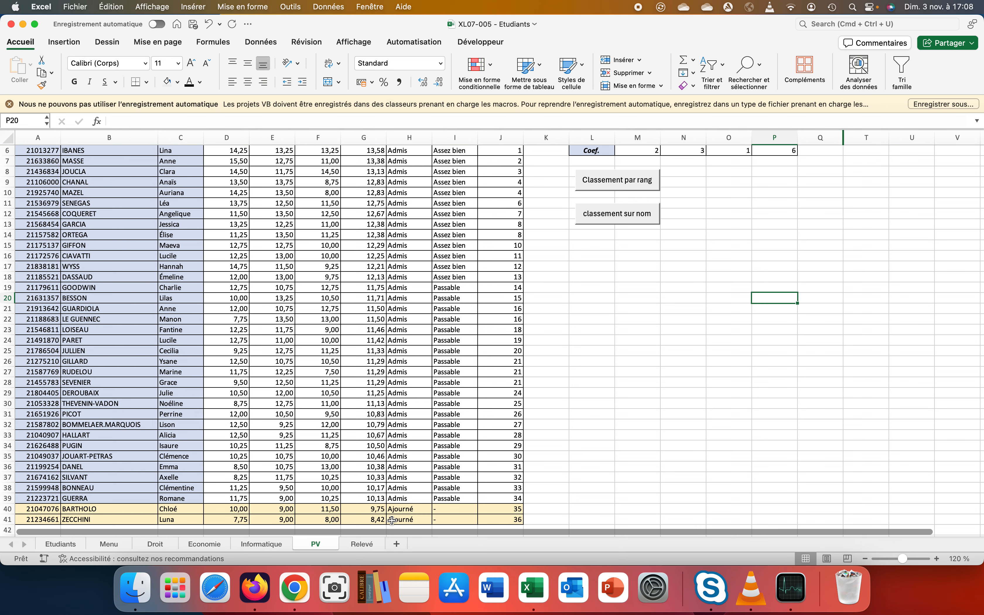
Step: Test both sort buttons on the PV sheet, sorting the table by name, by rank and by name again
left_click(372, 543)
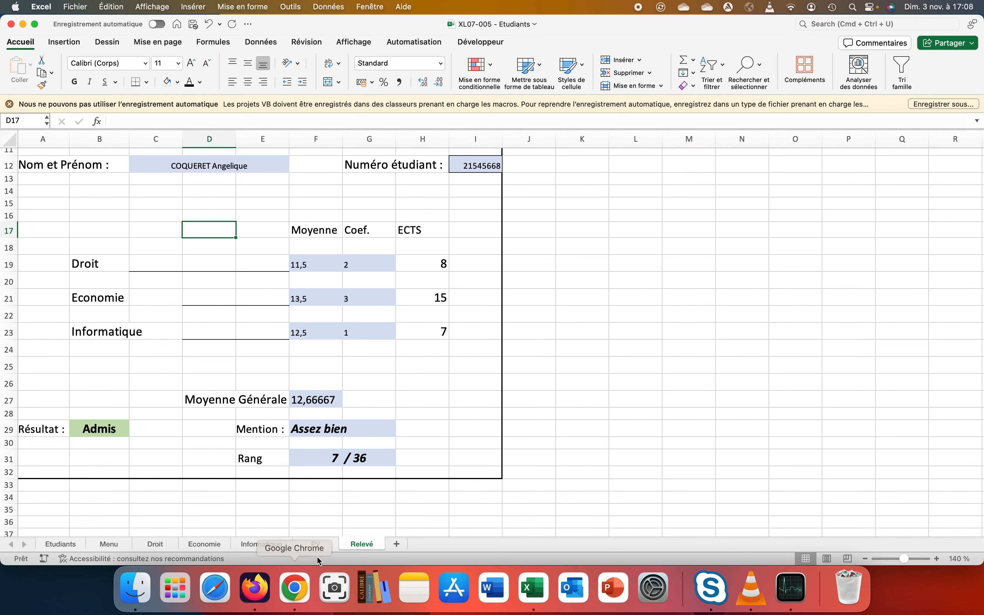
left_click(322, 547)
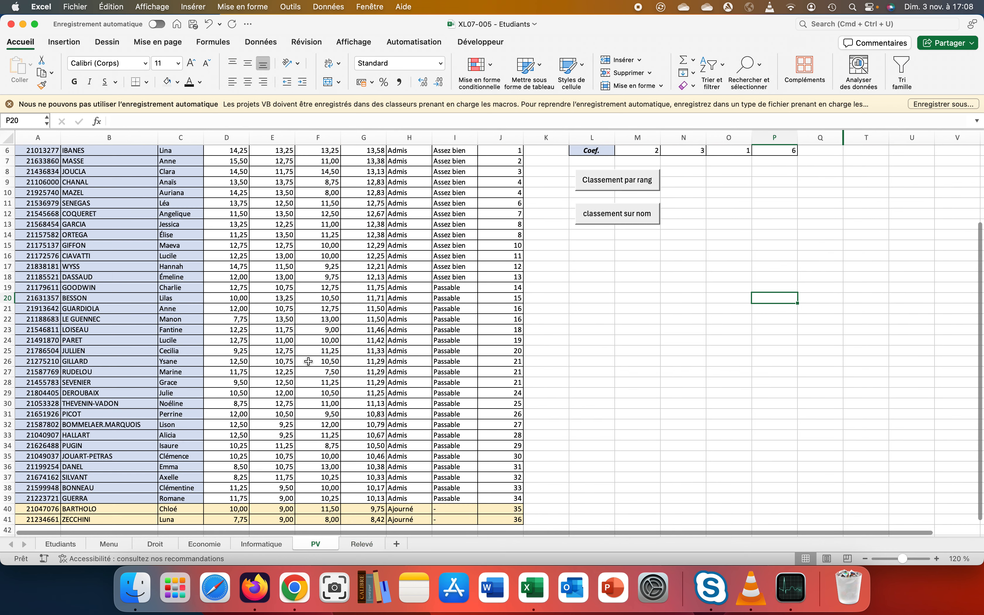
left_click(588, 222)
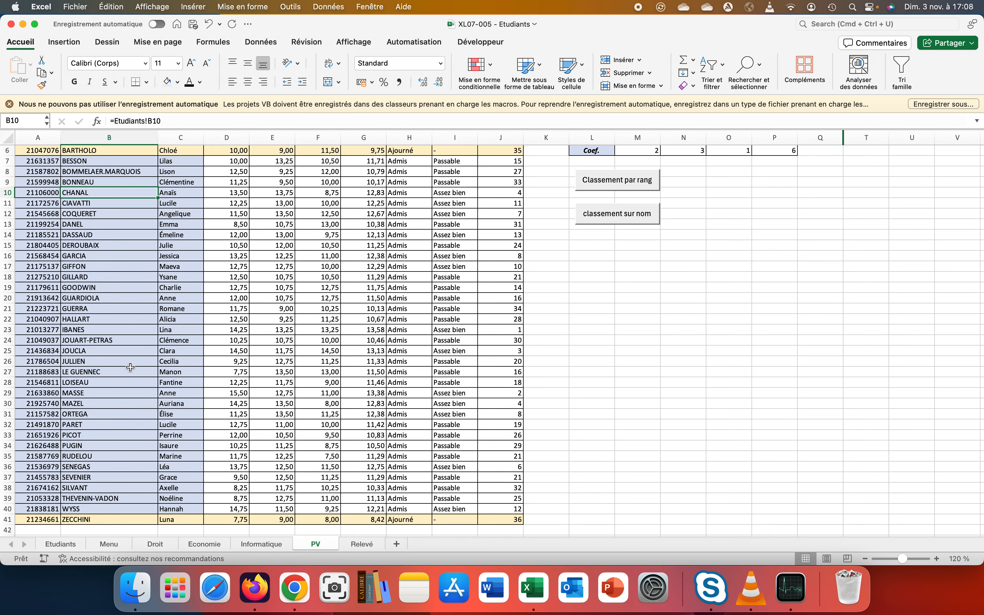
left_click(588, 184)
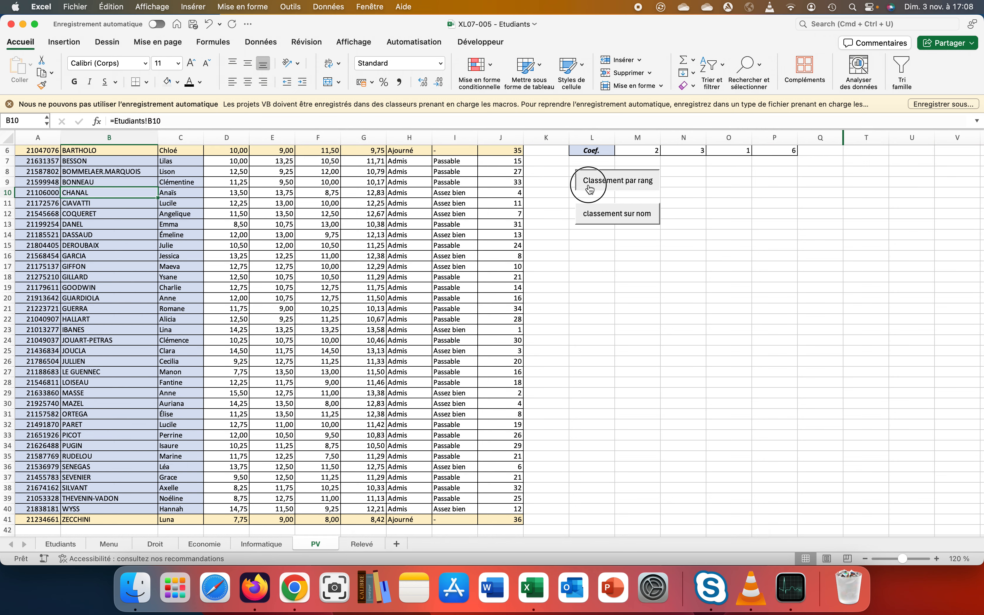
left_click(598, 208)
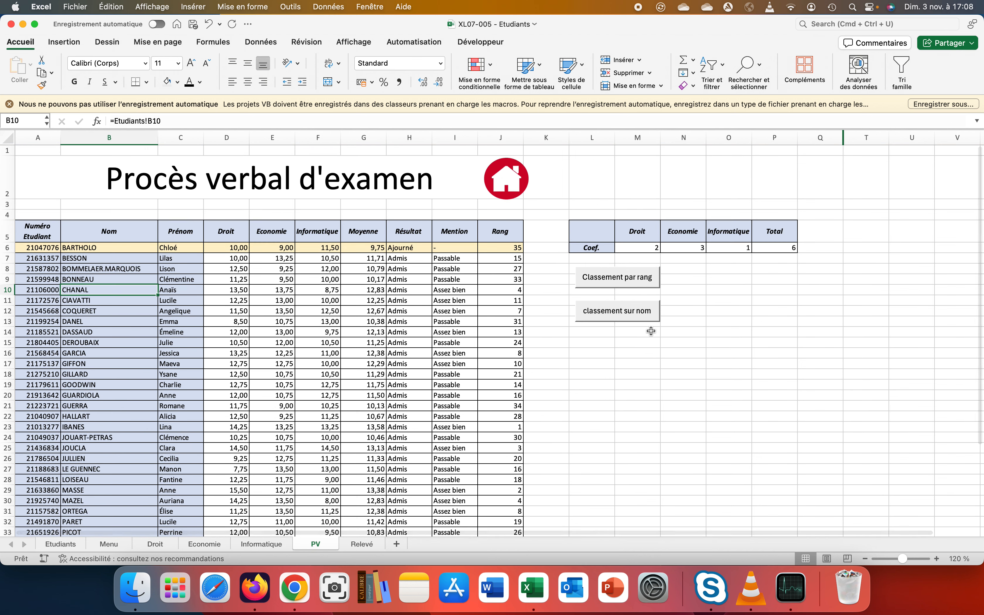
Step: Capitalise the first letter of the second button's label so it reads "Classement sur nom"
right_click(594, 312)
left_click(586, 312)
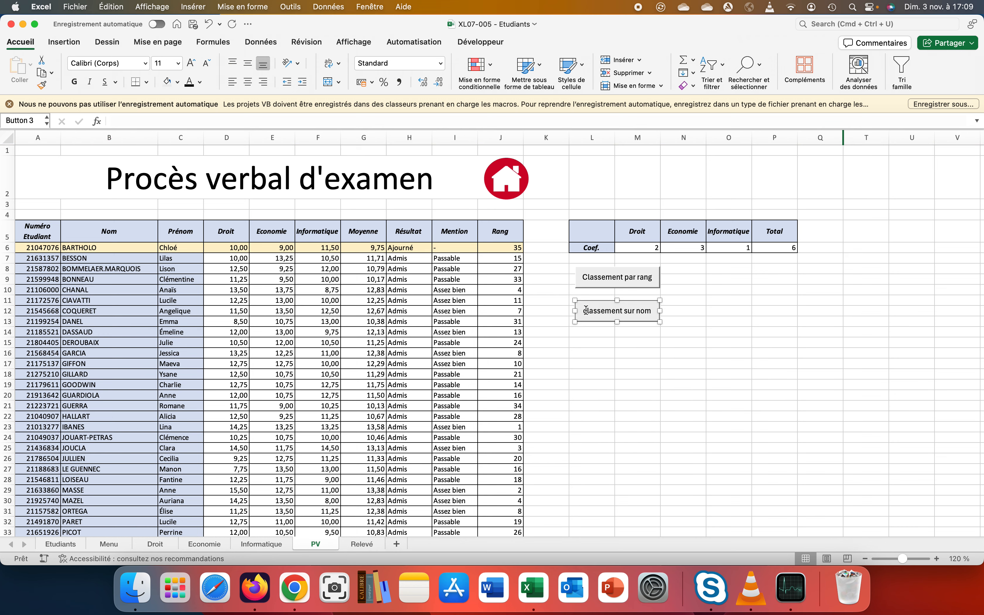
left_click(587, 310)
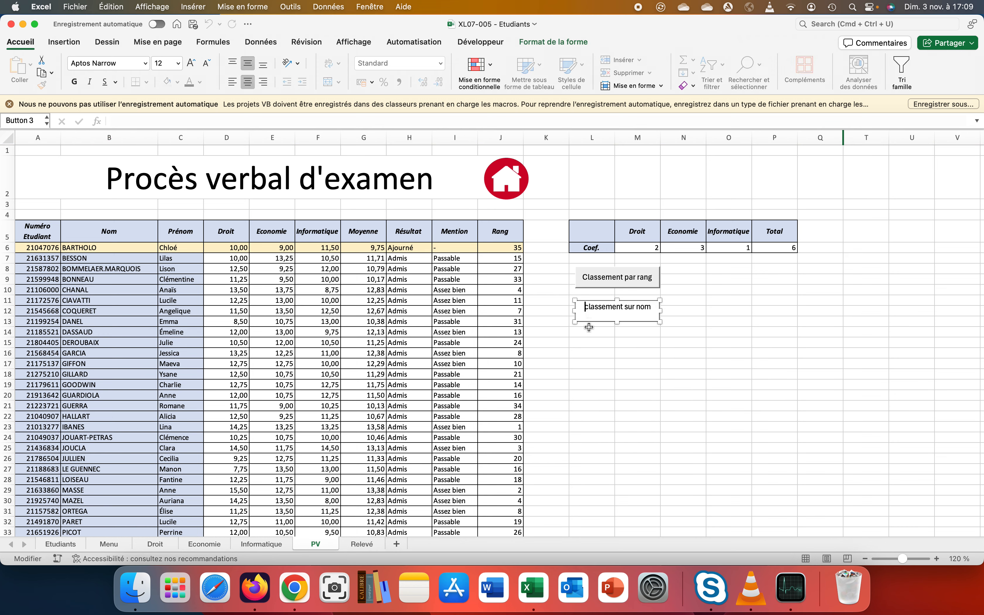
key("Delete")
type("C")
left_click(597, 359)
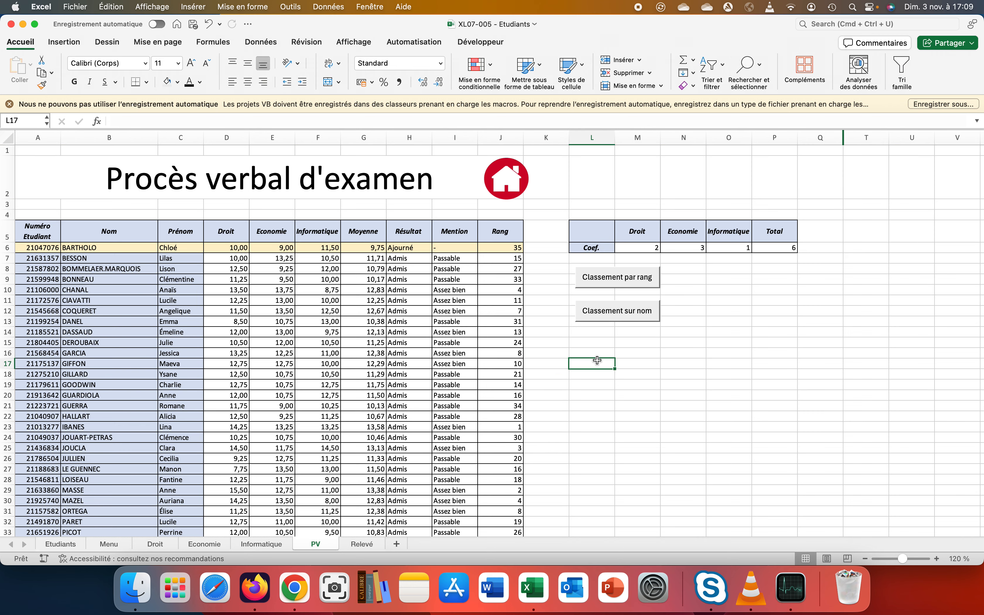
Step: Examine how the Relevé sheet splits into pages in the print preview, and close it without printing
left_click(355, 545)
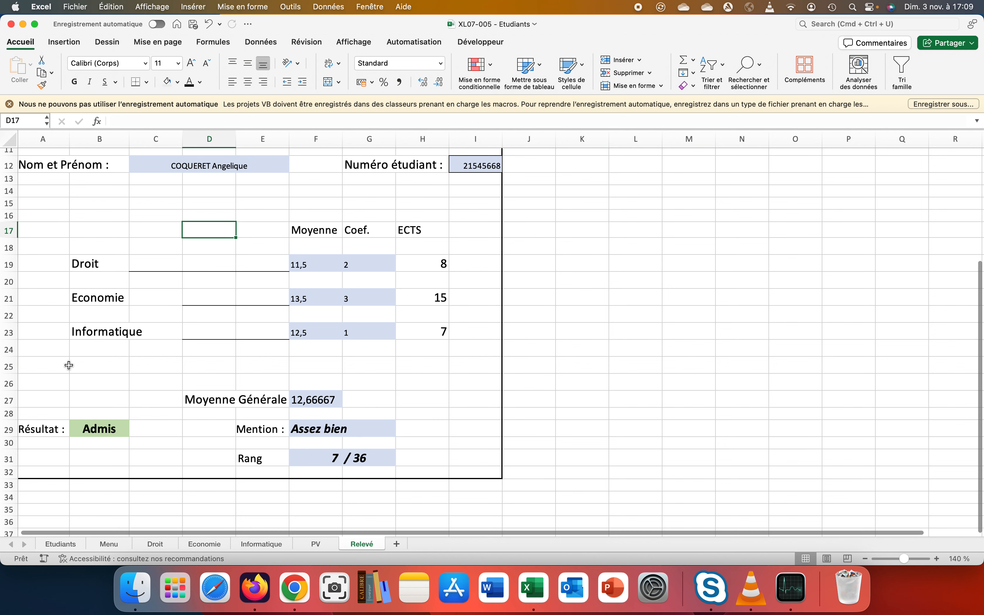
scroll(79, 362, "up", 5)
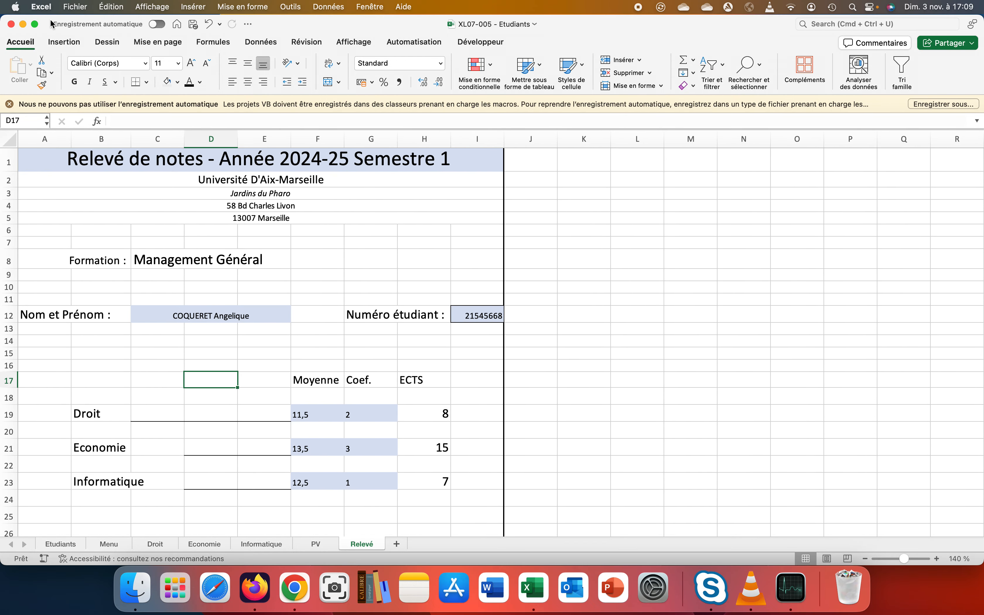
left_click(69, 8)
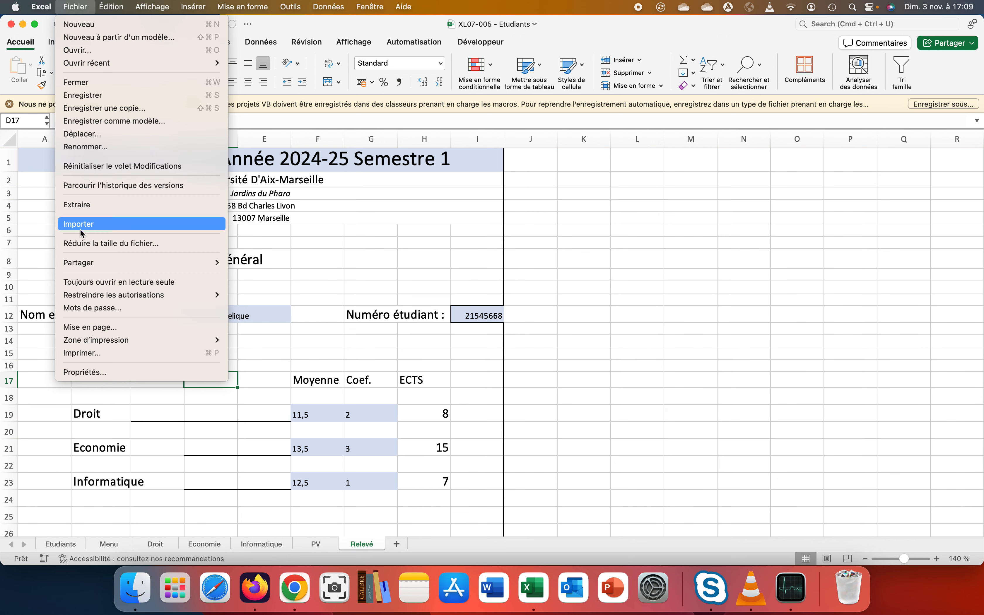
mouse_move(86, 341)
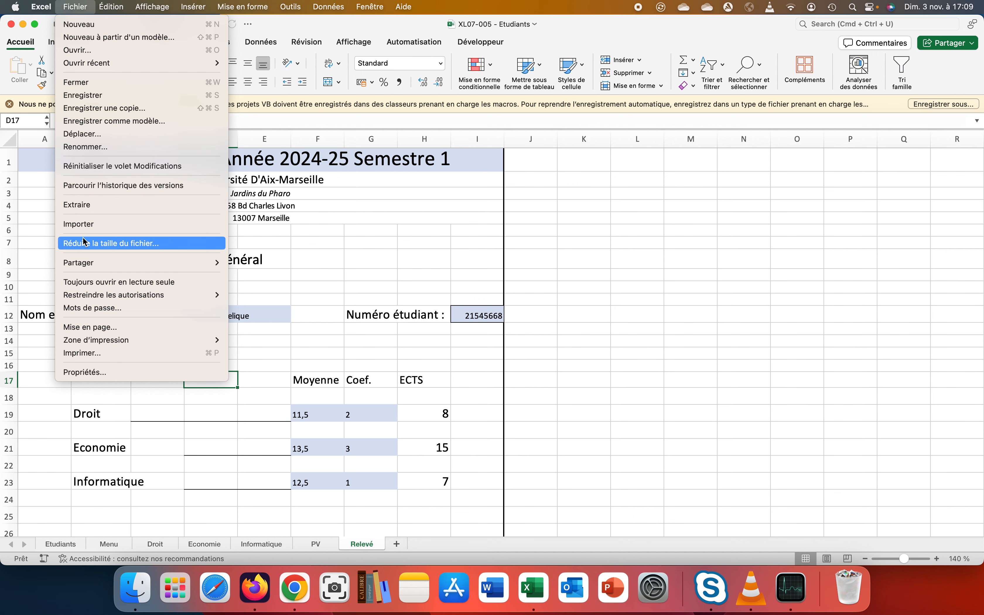
left_click(298, 285)
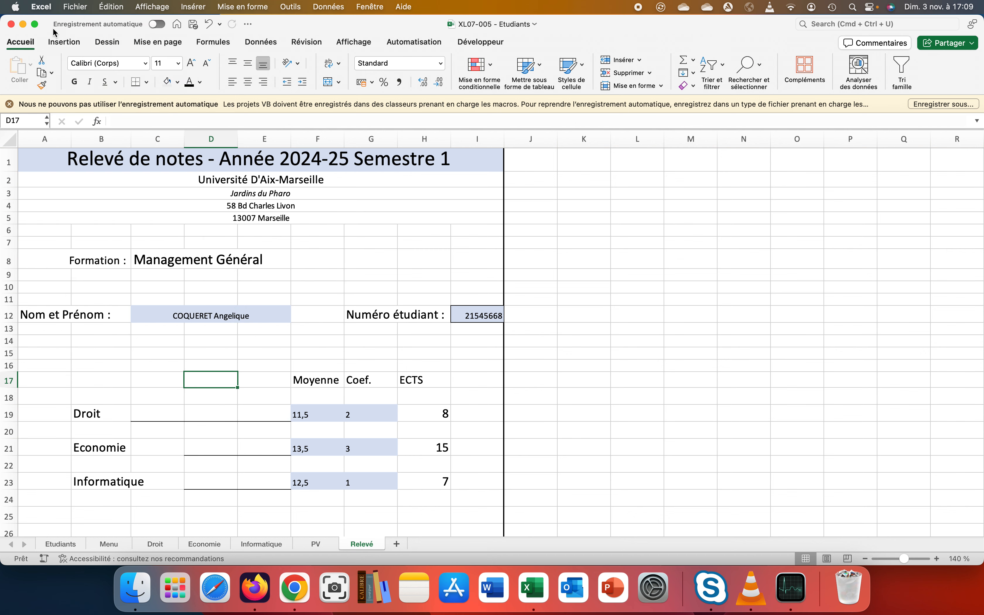
left_click(71, 7)
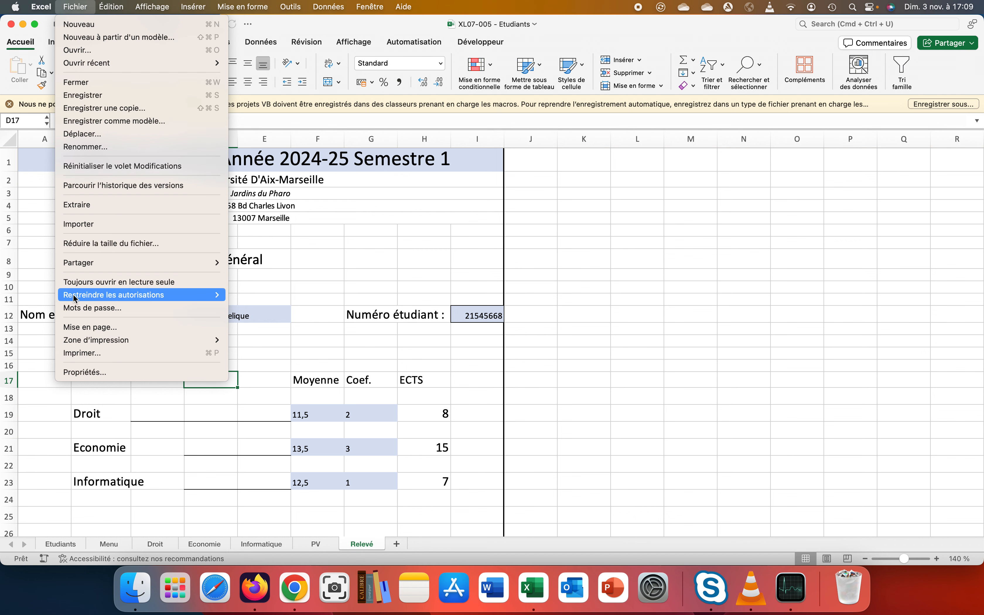
left_click(74, 354)
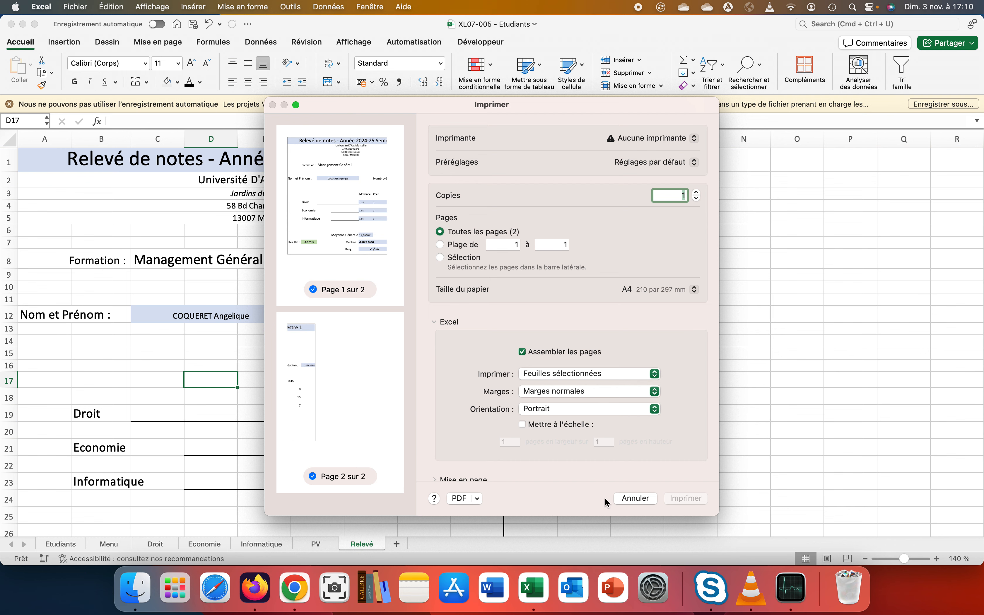
left_click(627, 500)
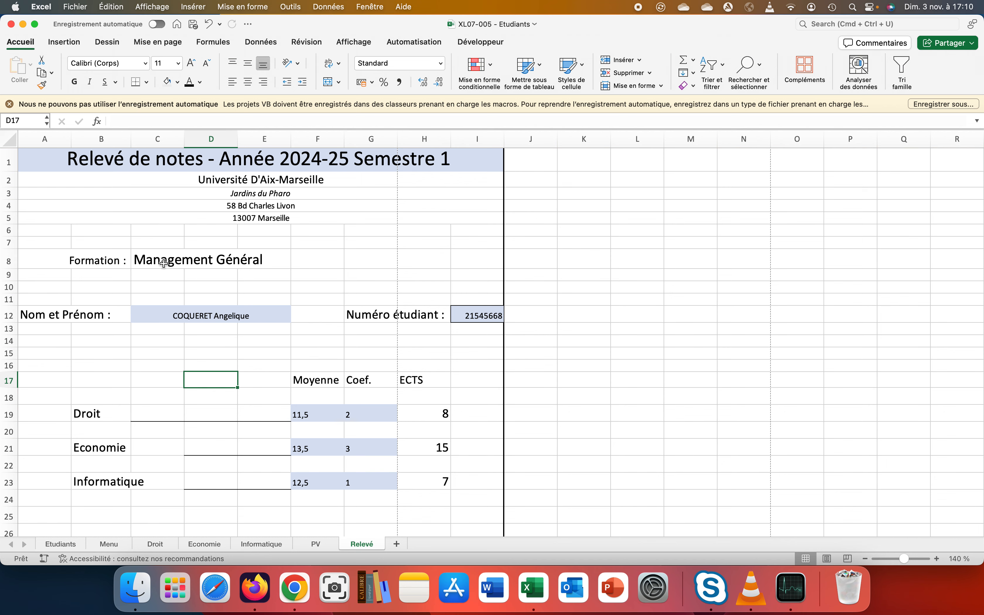
Step: Define the range A1:I32 of the Relevé sheet as the print area
left_click_drag(44, 161, 159, 499)
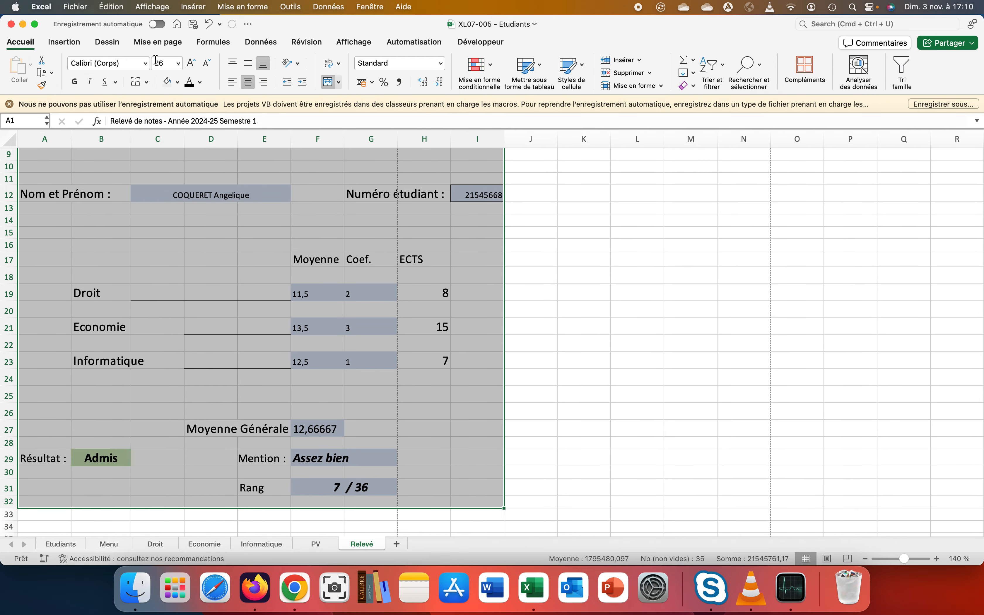
left_click(156, 42)
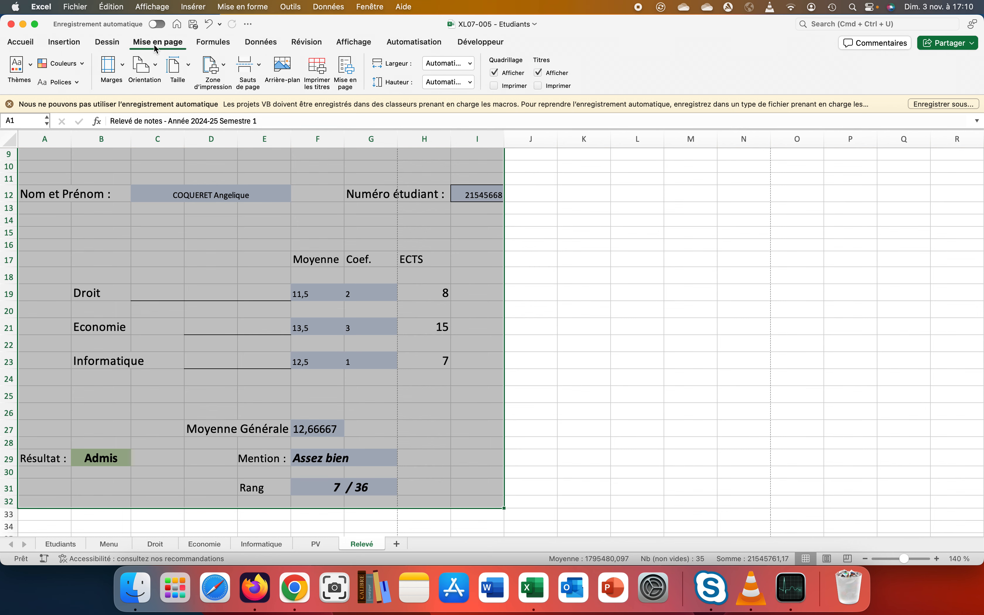
left_click(206, 67)
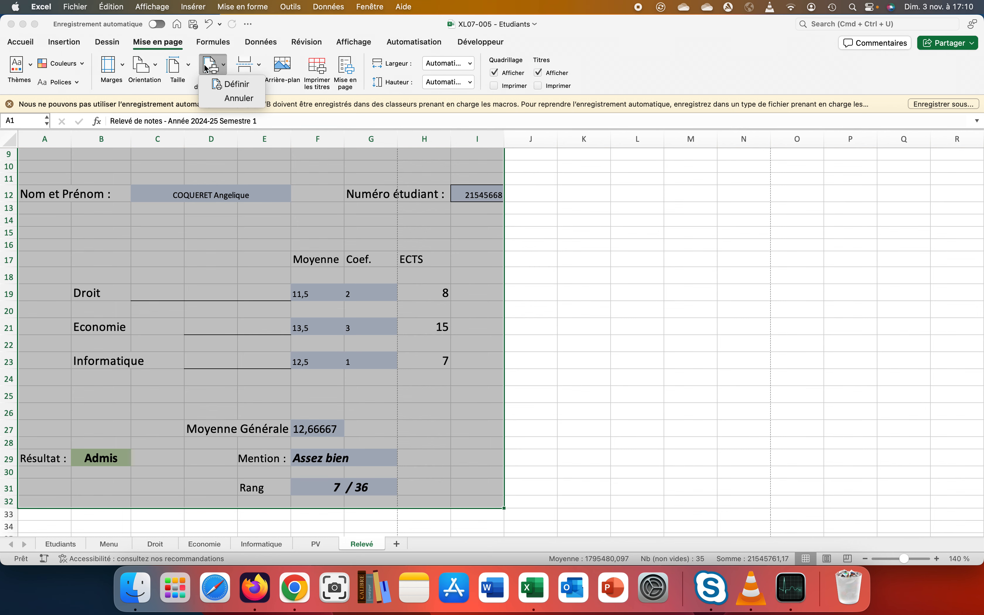
left_click(228, 84)
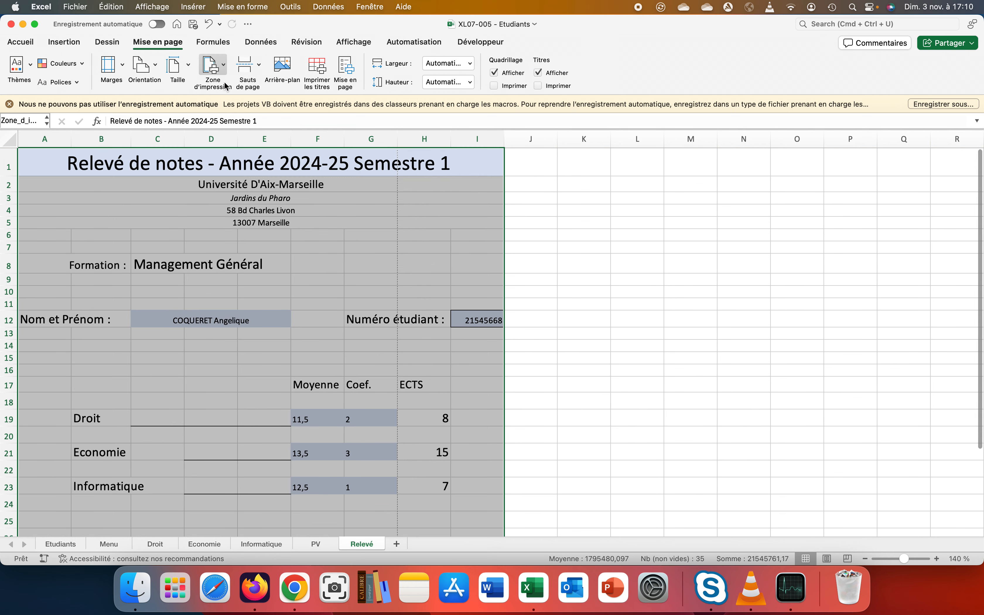
Step: Scale the Relevé printout to 1 page wide by 1 page high in the print settings, and close them without printing
left_click(77, 12)
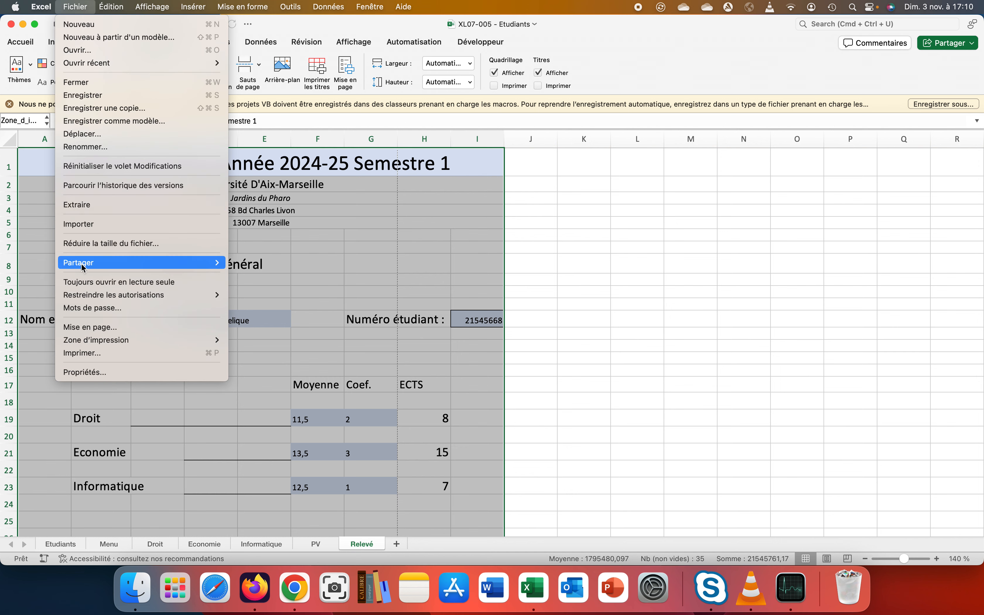
left_click(85, 353)
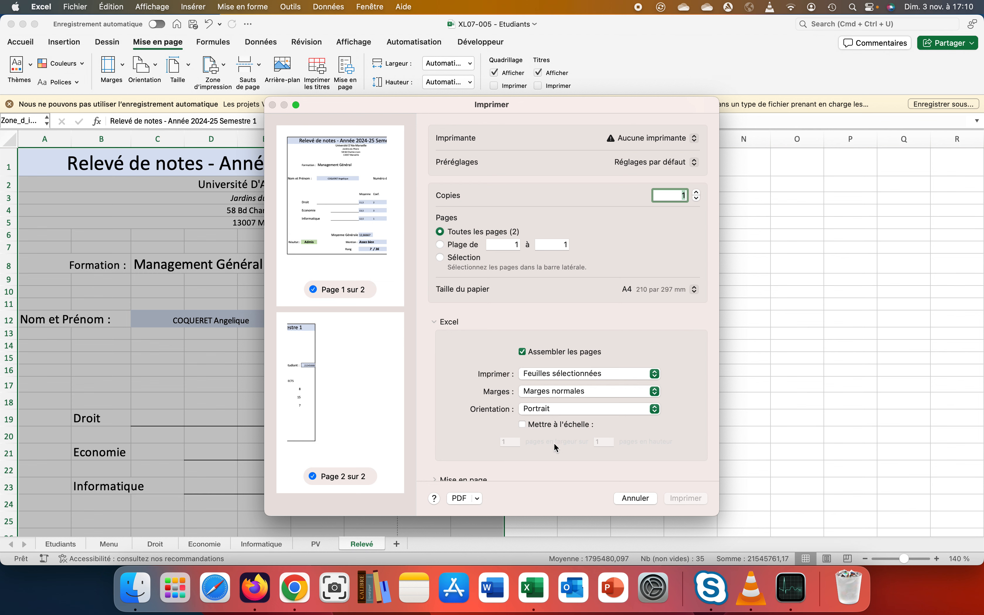
left_click(523, 423)
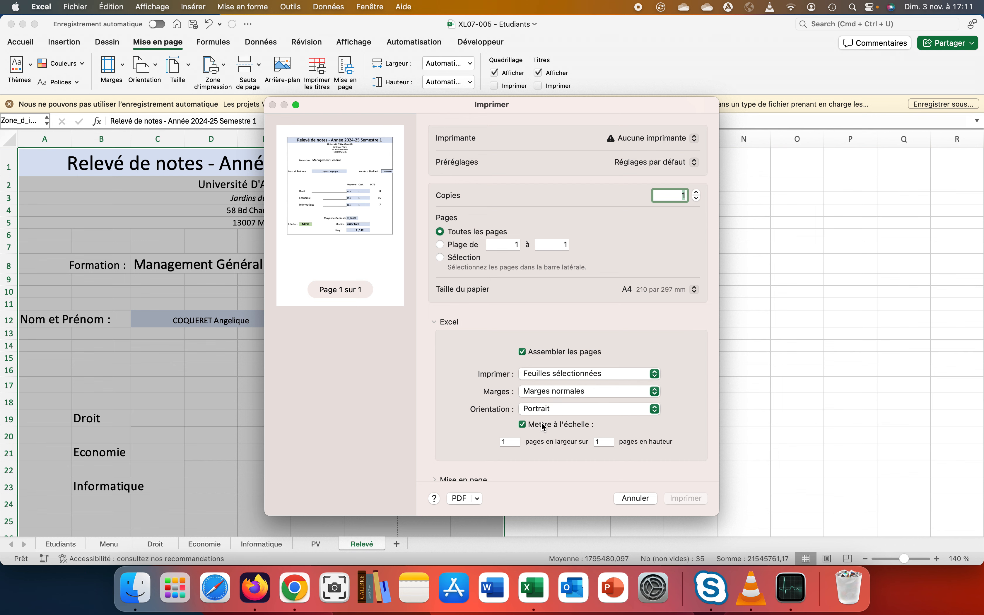
left_click(620, 498)
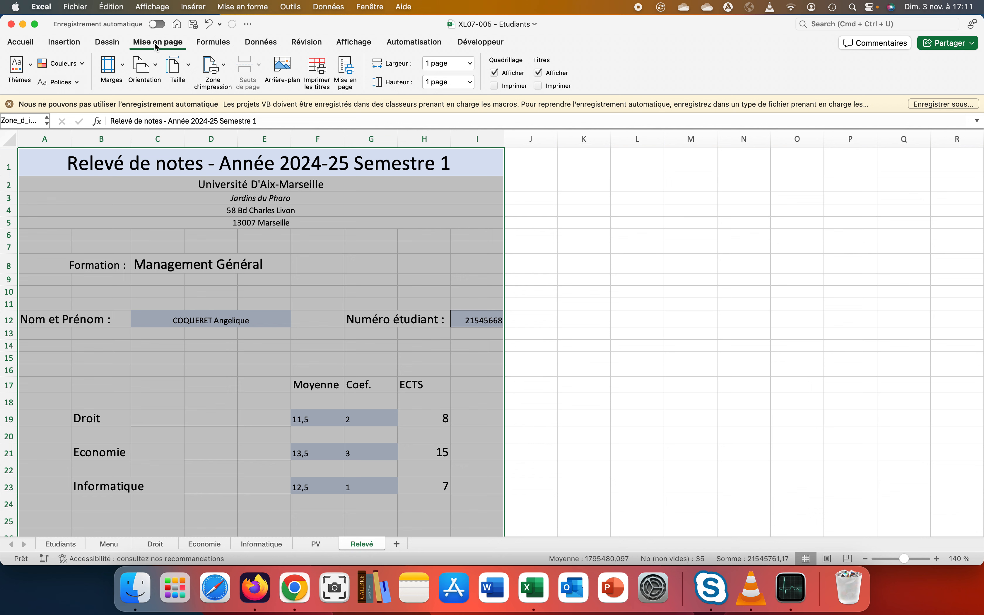
Step: Check the Relevé sheet's custom margins and its one-page scaling in the page setup, and accept the settings
left_click(118, 65)
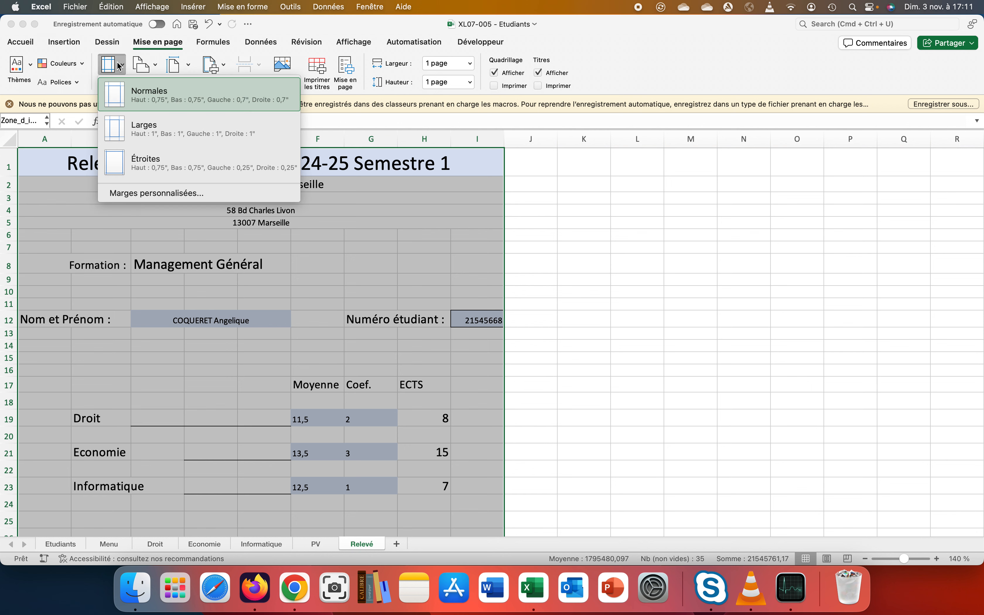
left_click(177, 185)
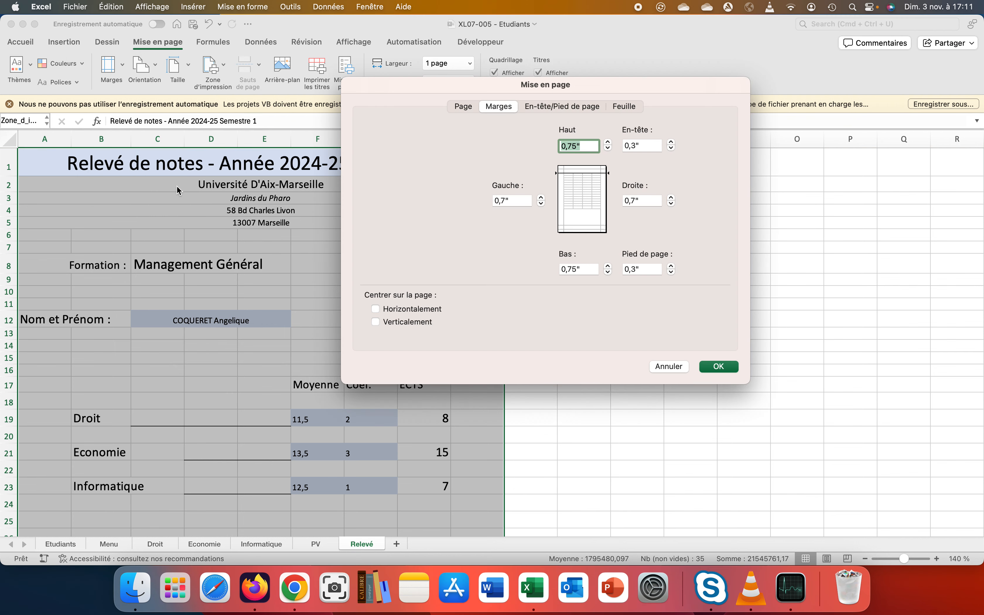
left_click(471, 107)
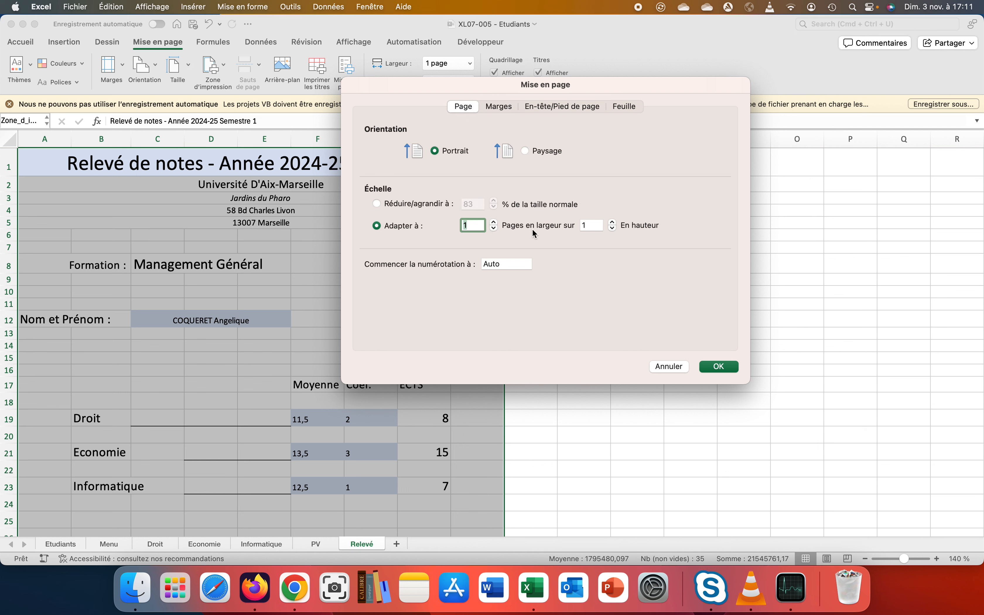
left_click(716, 367)
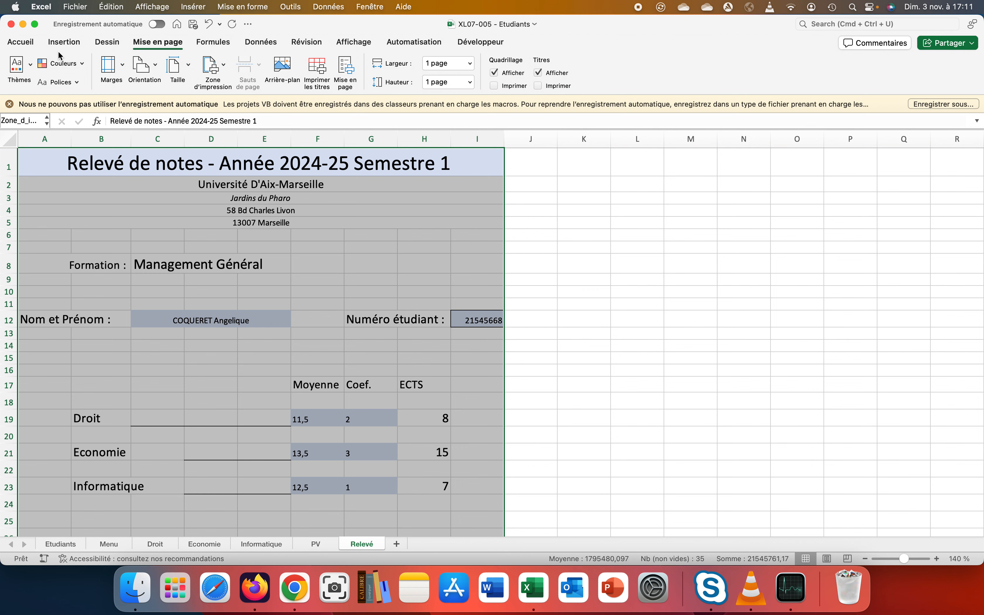
Step: Start recording a macro named imprpdf with shortcut letter p and the description "Macro qui génère un pdf de l'étudiant"
left_click(475, 43)
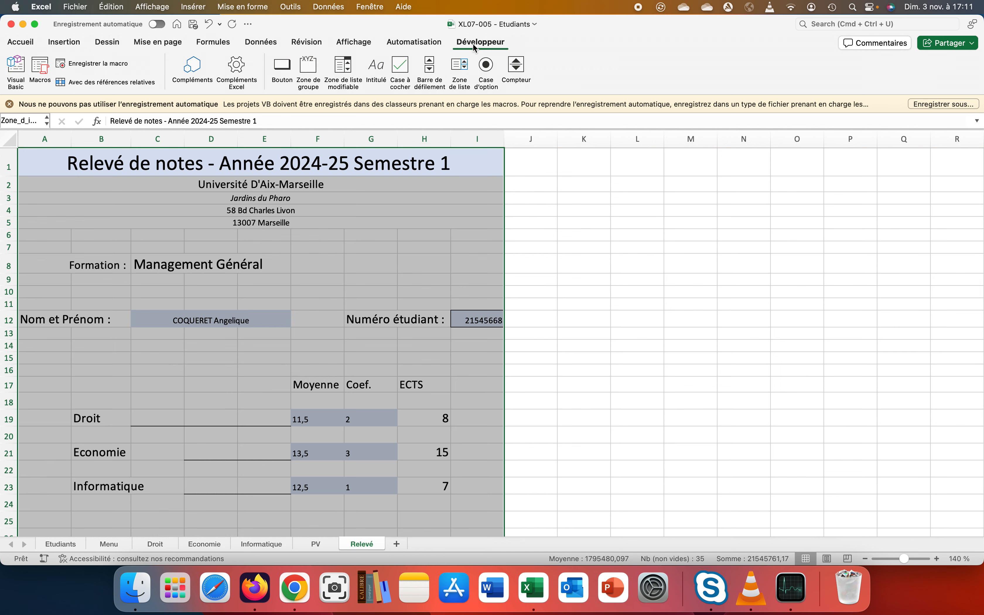
left_click(107, 64)
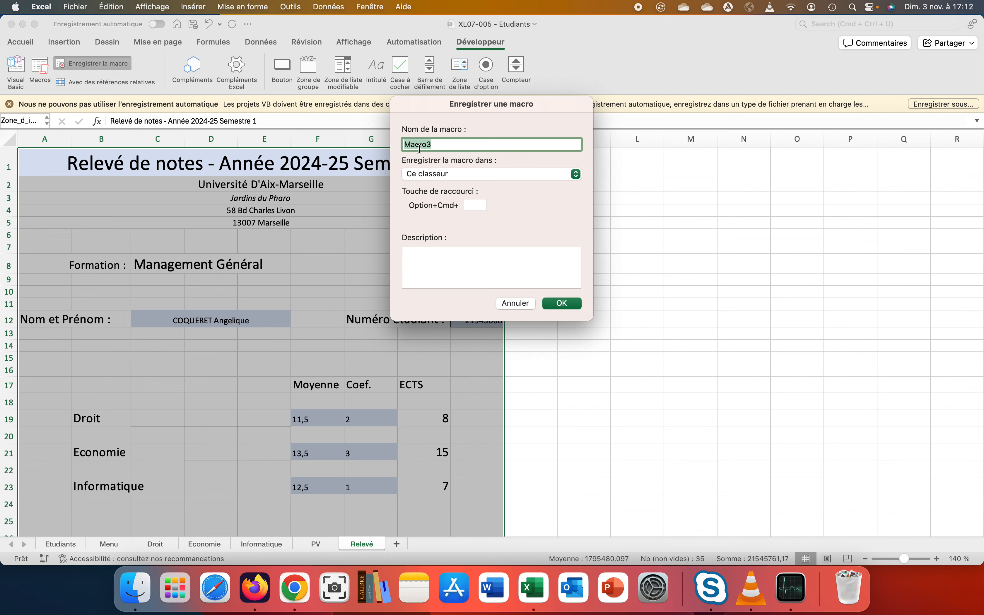
type("imprpdf")
left_click(476, 205)
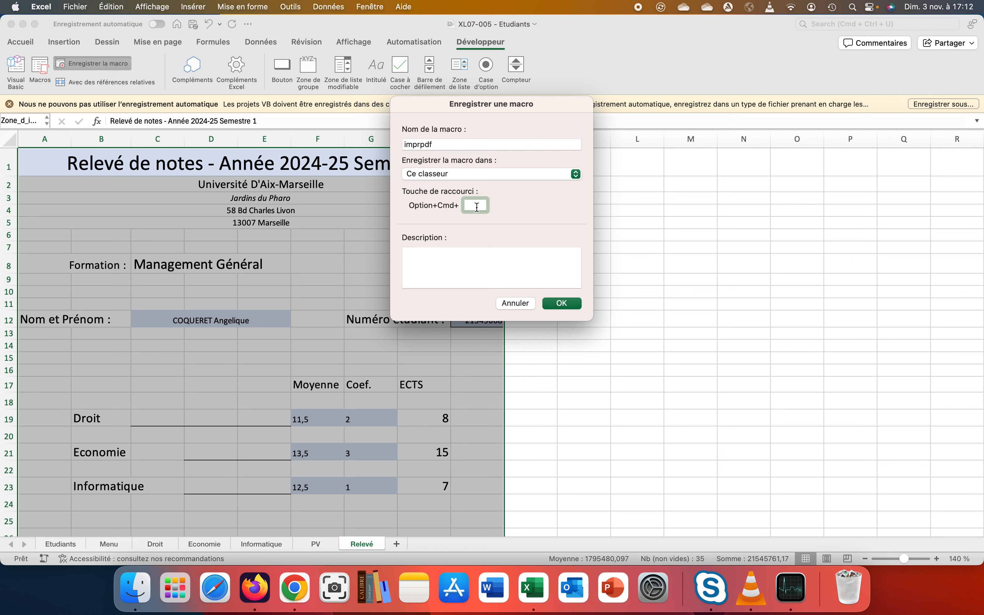
type("p")
left_click(438, 252)
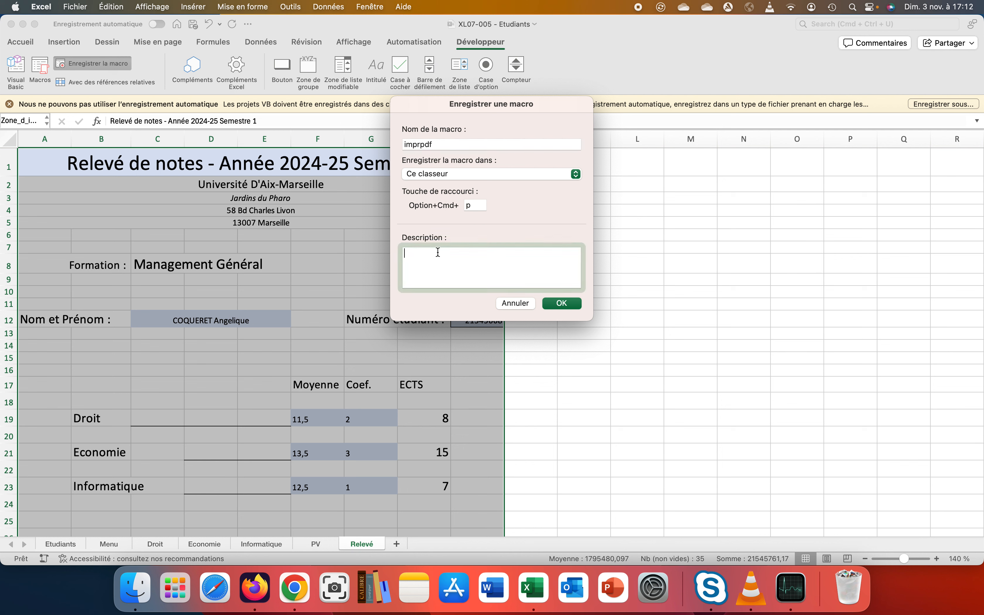
type("M")
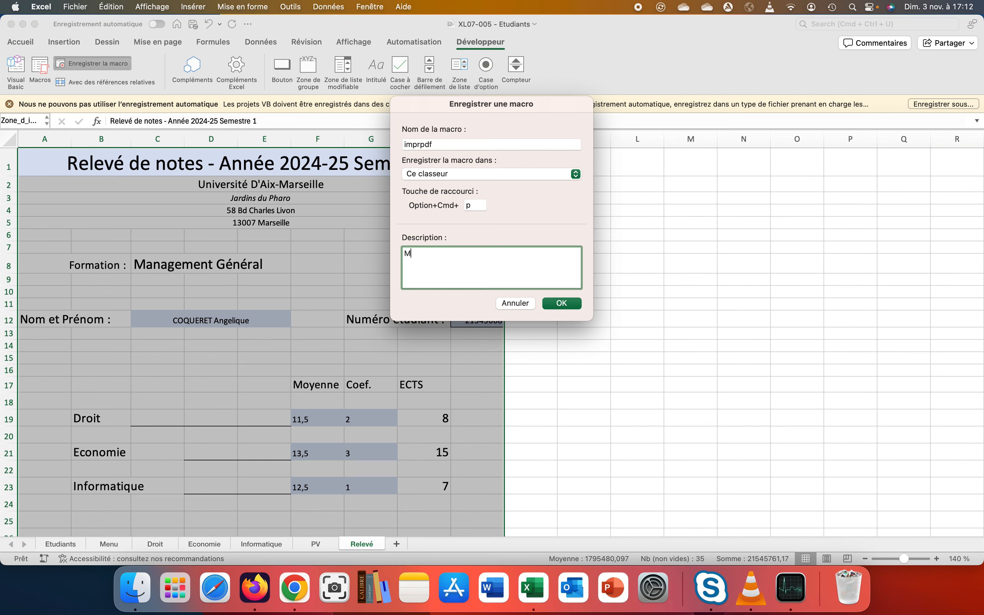
type("acro qui génère un pdf de l'étudiant")
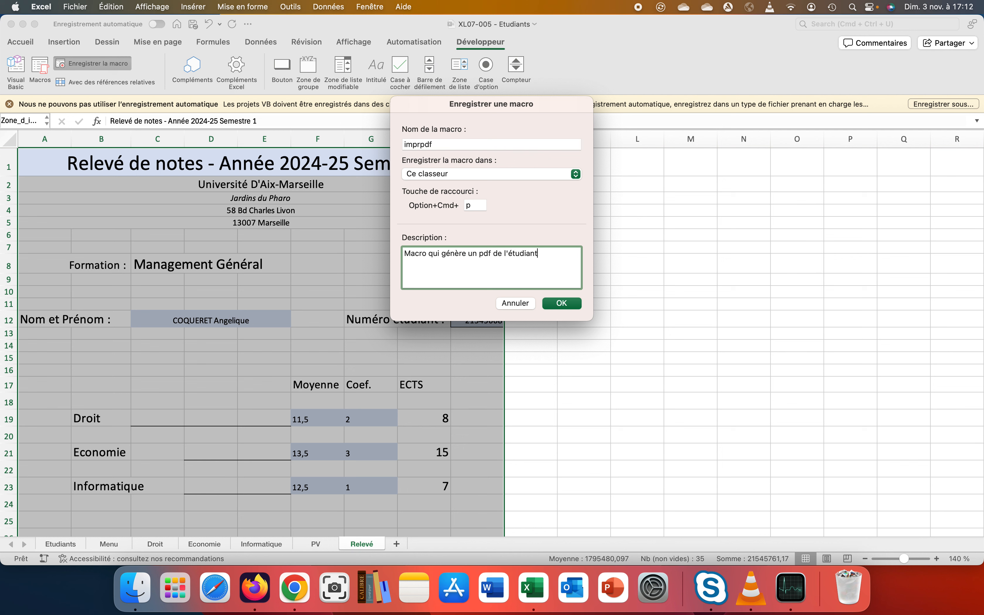
left_click(562, 304)
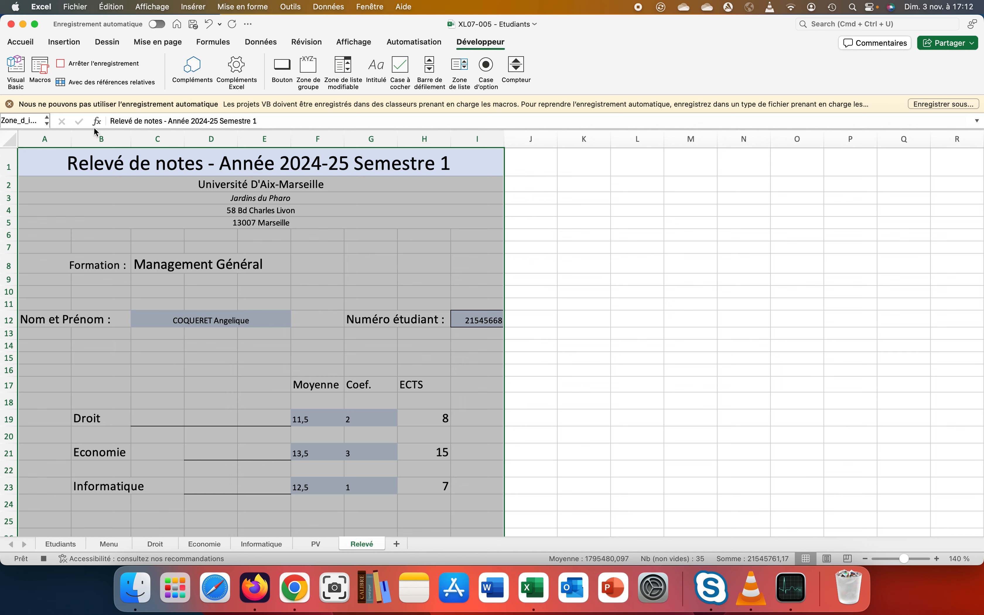
Step: Save the Relevé printout as a PDF named "relevé" in the Bureau folder
left_click(71, 9)
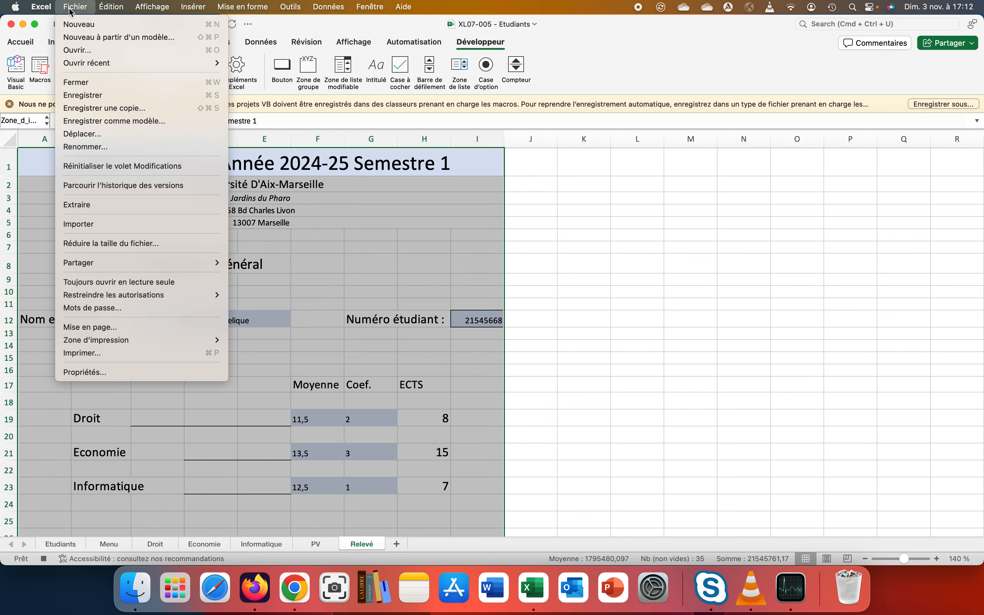
left_click(71, 352)
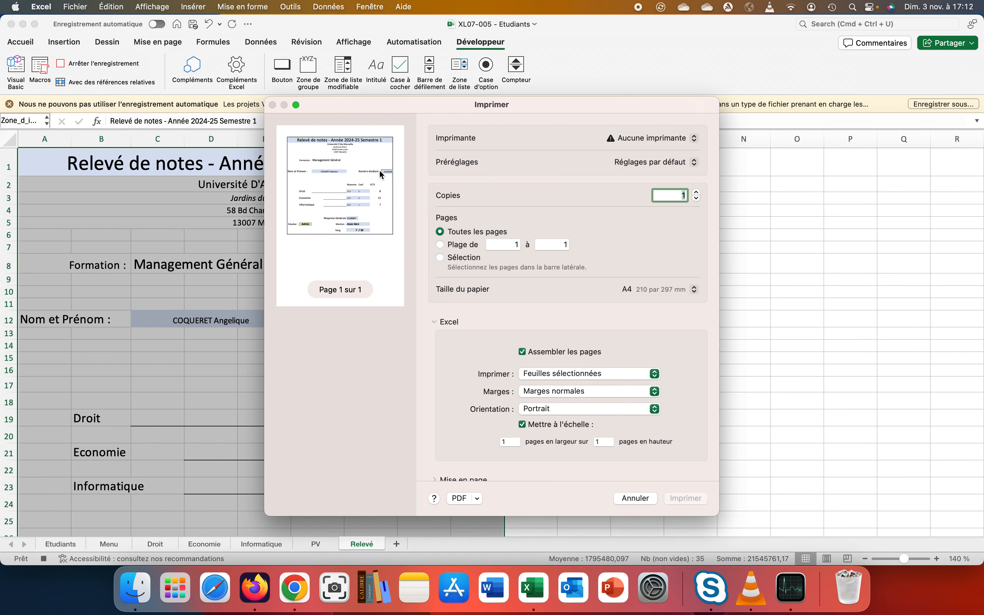
left_click(464, 499)
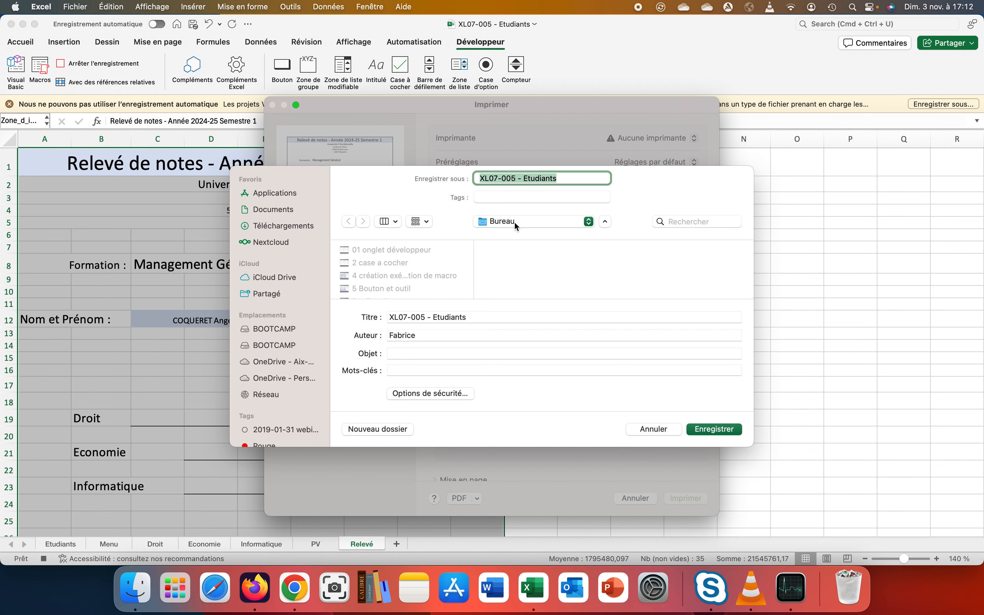
left_click(557, 178)
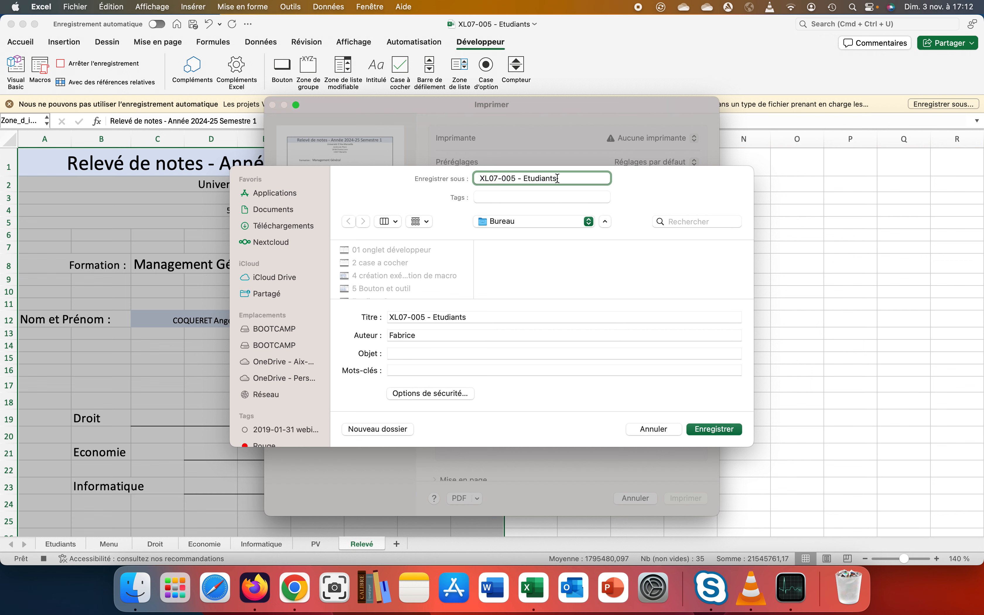
key("BackSpace")
key("BackSpace")
key("BackSpace")
key("BackSpace")
key("BackSpace")
key("BackSpace")
key("BackSpace")
key("BackSpace")
key("BackSpace")
key("BackSpace")
key("BackSpace")
key("BackSpace")
key("BackSpace")
key("BackSpace")
key("BackSpace")
key("BackSpace")
key("BackSpace")
key("BackSpace")
key("BackSpace")
type("relevé")
left_click(715, 430)
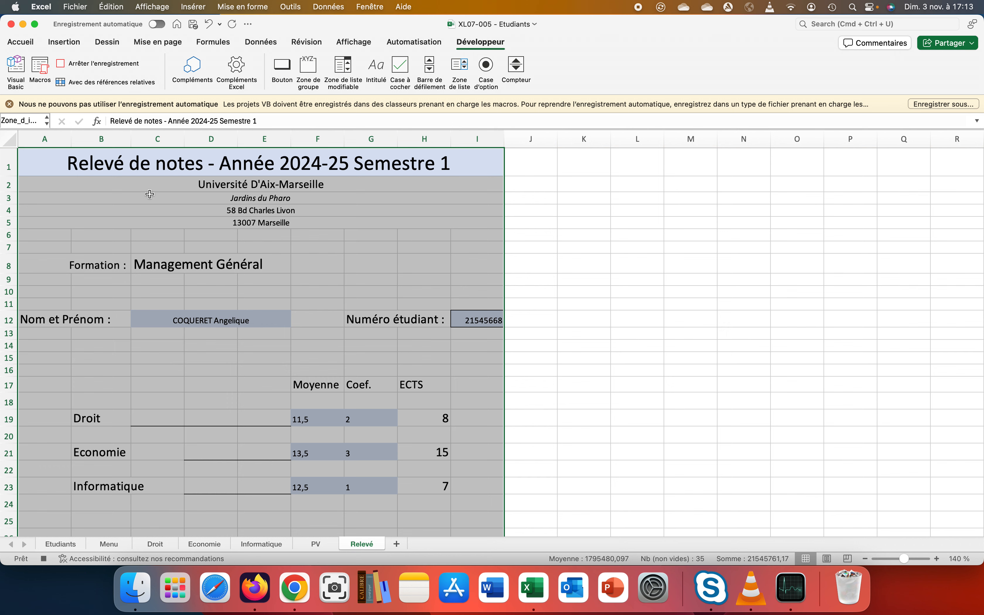
Step: Stop recording the macro
left_click(75, 7)
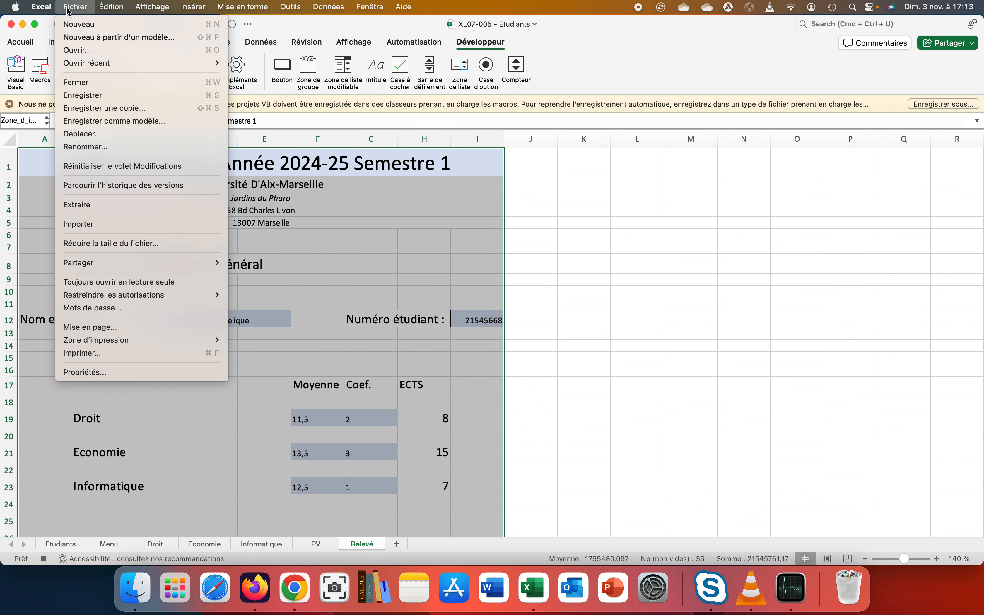
left_click(45, 562)
left_click(44, 562)
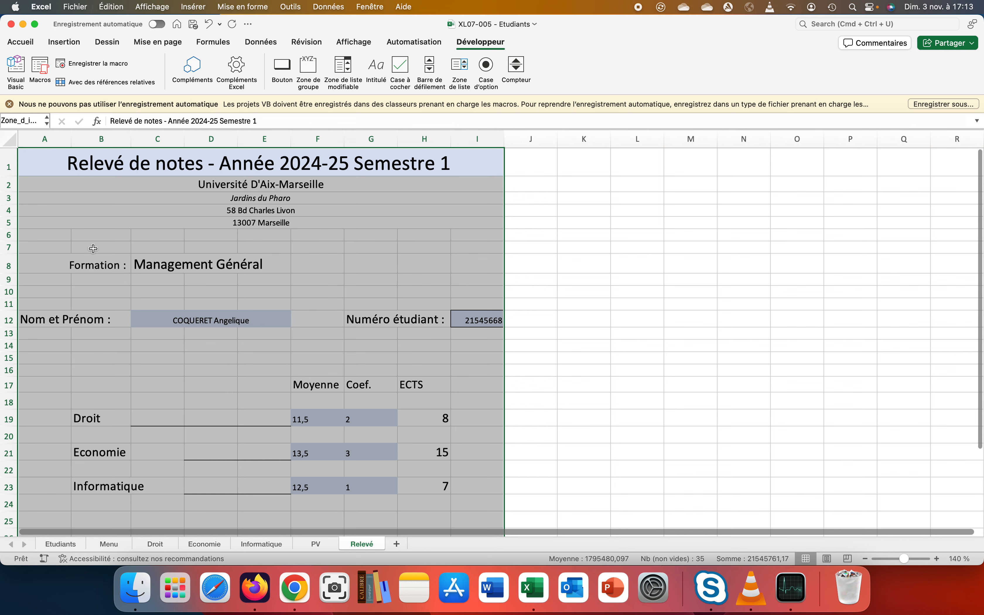
Step: Look for the exported PDF in the OneDrive Bureau folder of the file-opening dialog, and cancel
left_click(78, 8)
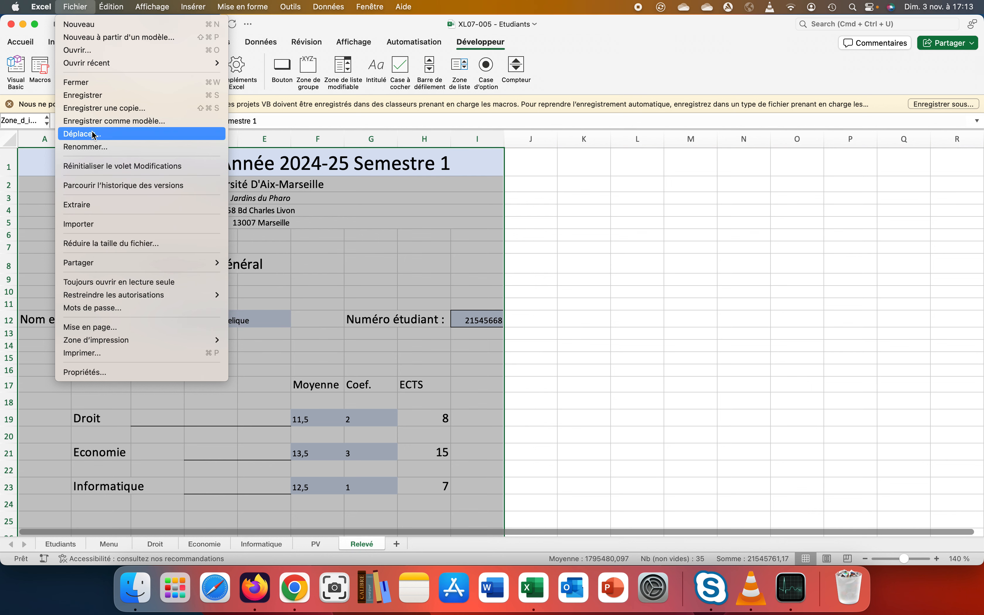
left_click(86, 51)
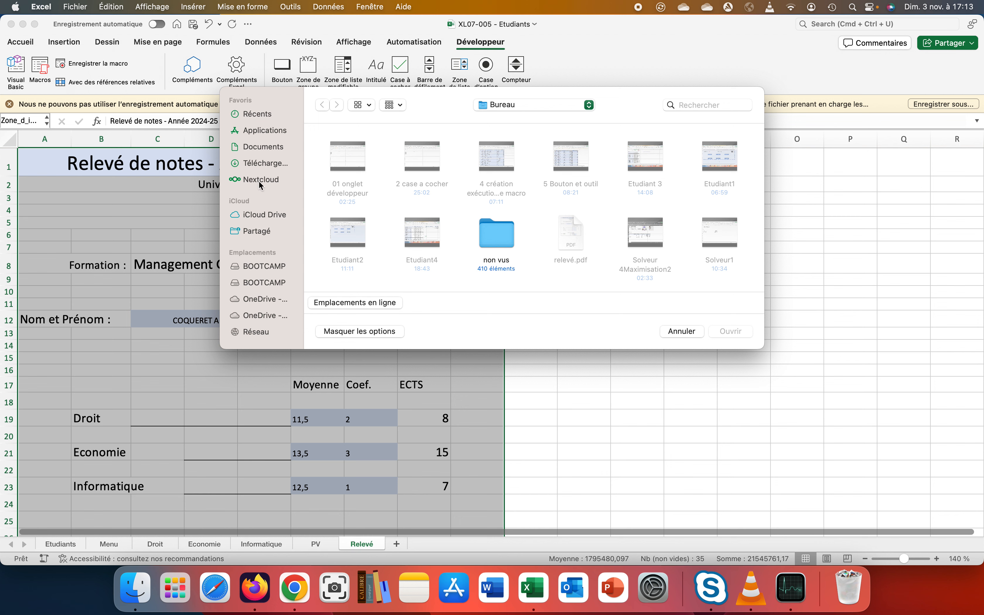
left_click(272, 298)
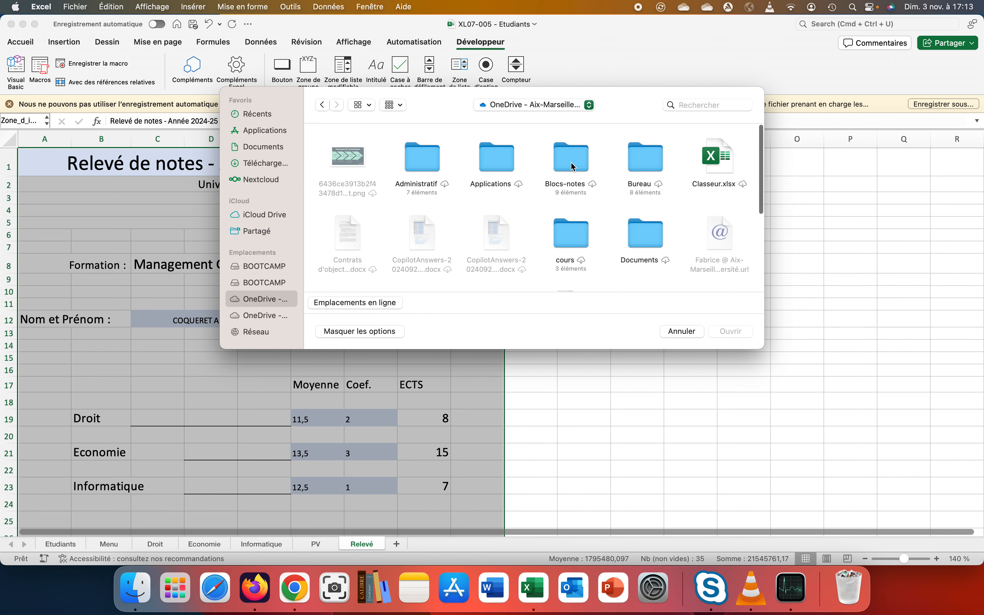
double_click(643, 159)
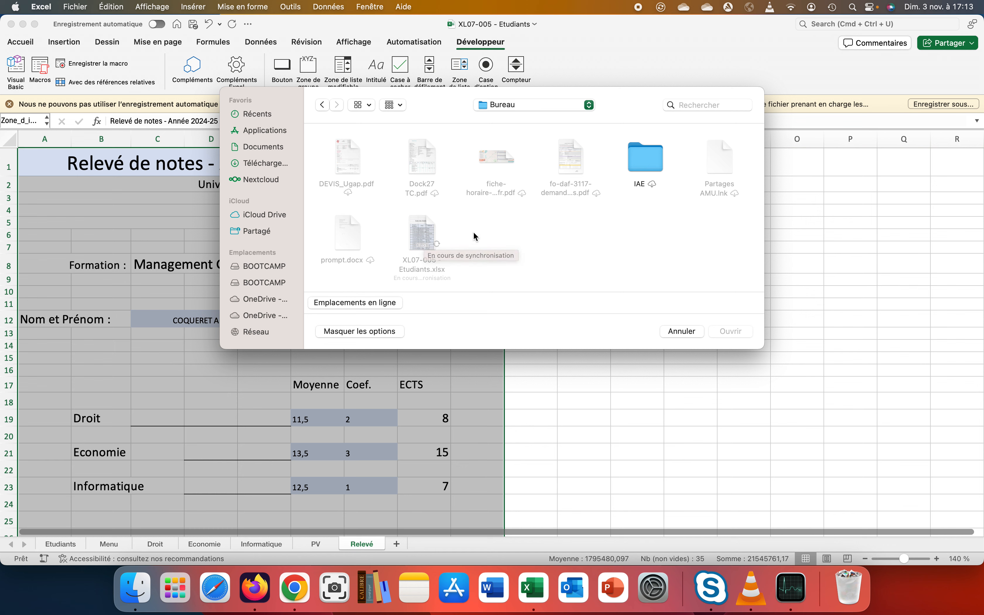
left_click(322, 104)
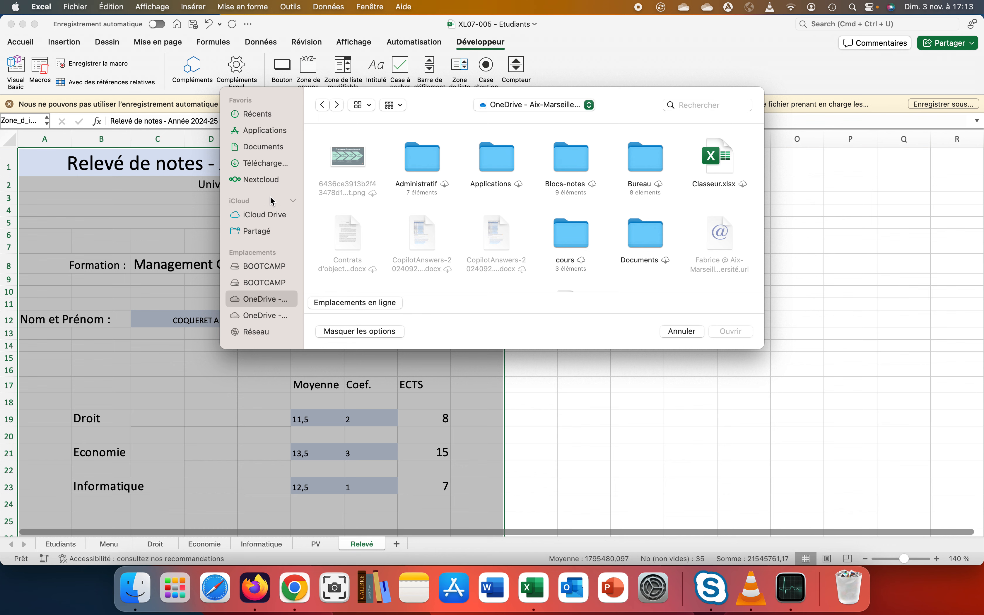
left_click(677, 331)
Step: Look for relevé.pdf among the recent files, Documents and the local Bureau folder, try selecting it, and cancel
left_click(67, 8)
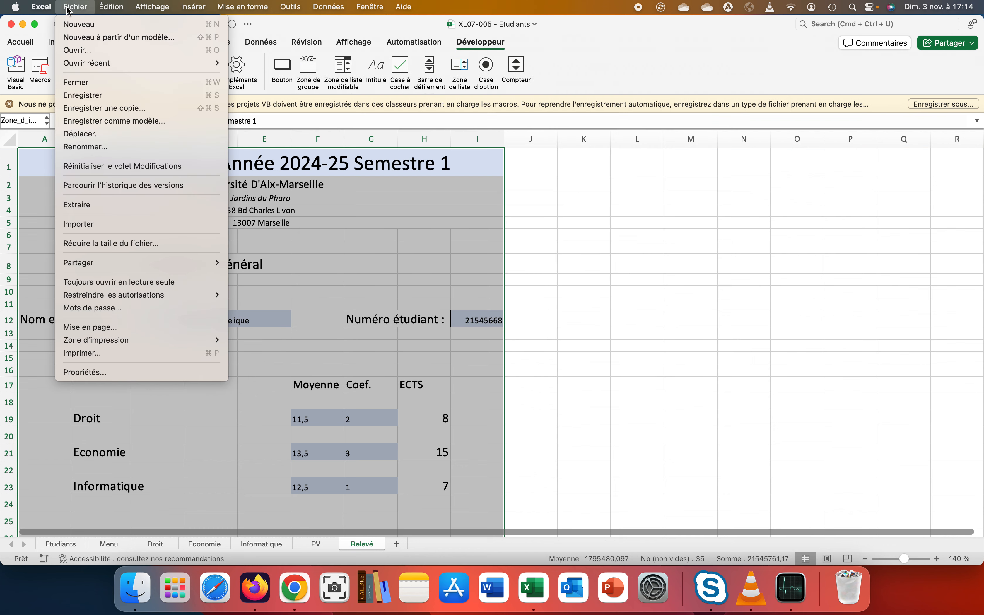
left_click(74, 52)
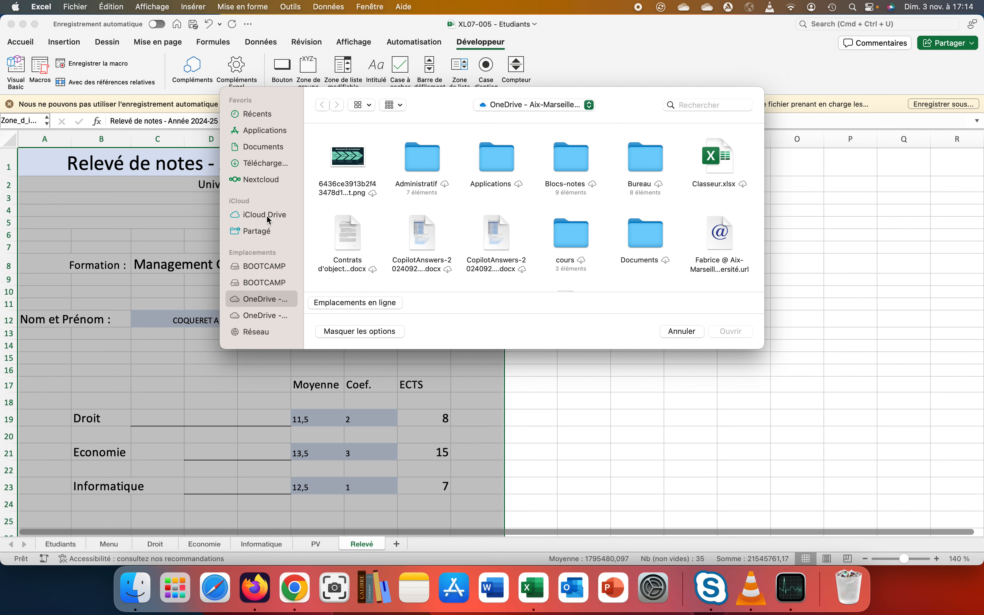
left_click(259, 116)
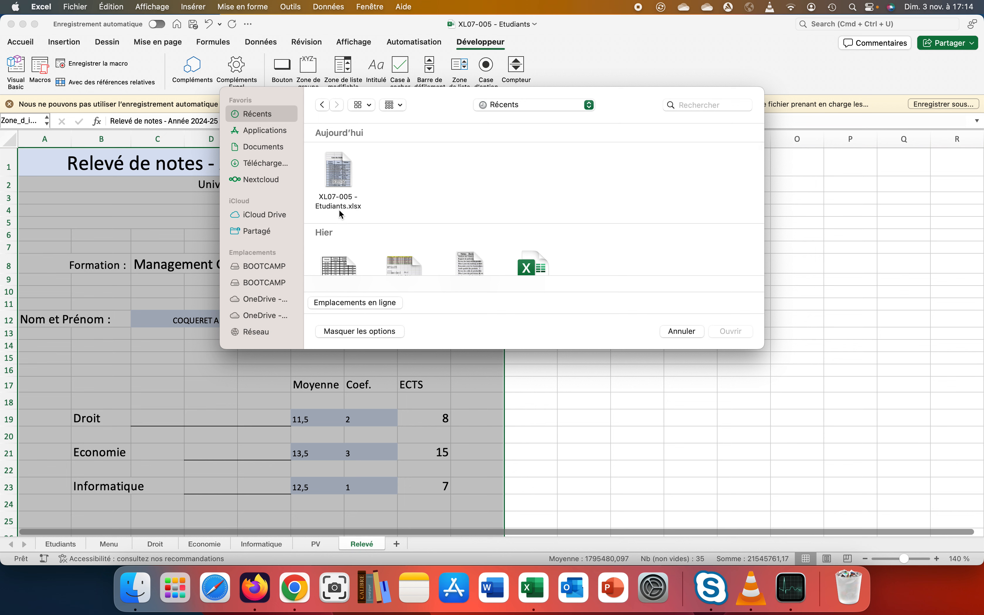
scroll(340, 215, "down", 2)
scroll(340, 214, "up", 2)
left_click(260, 148)
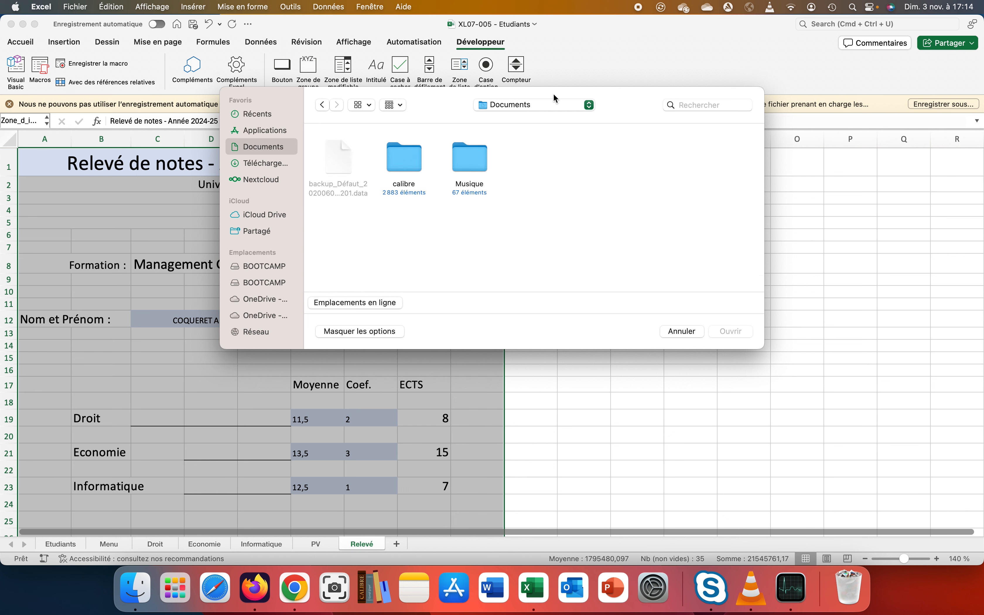
left_click(588, 106)
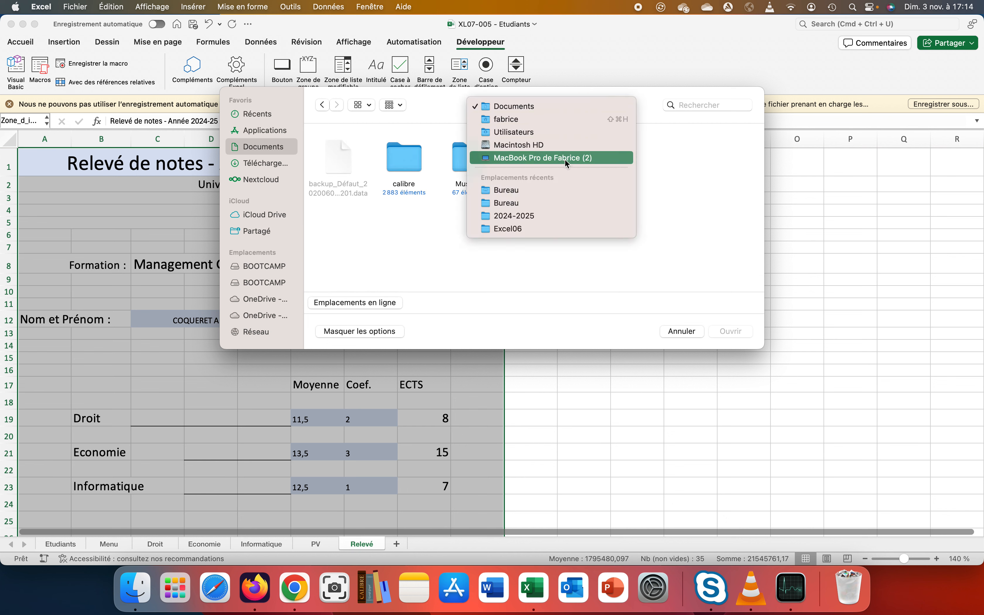
left_click(519, 190)
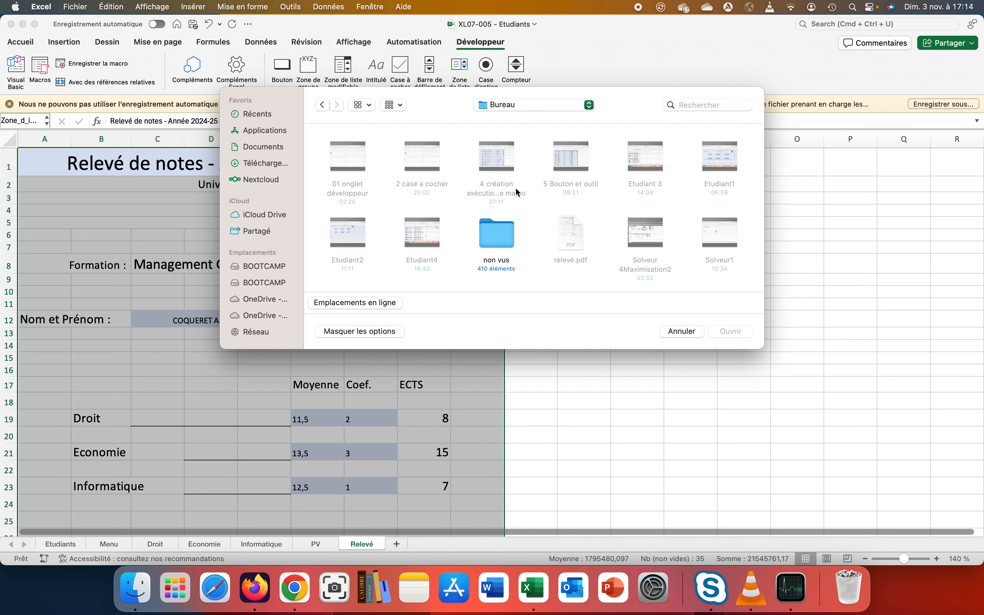
left_click(563, 243)
left_click(568, 231)
left_click(671, 333)
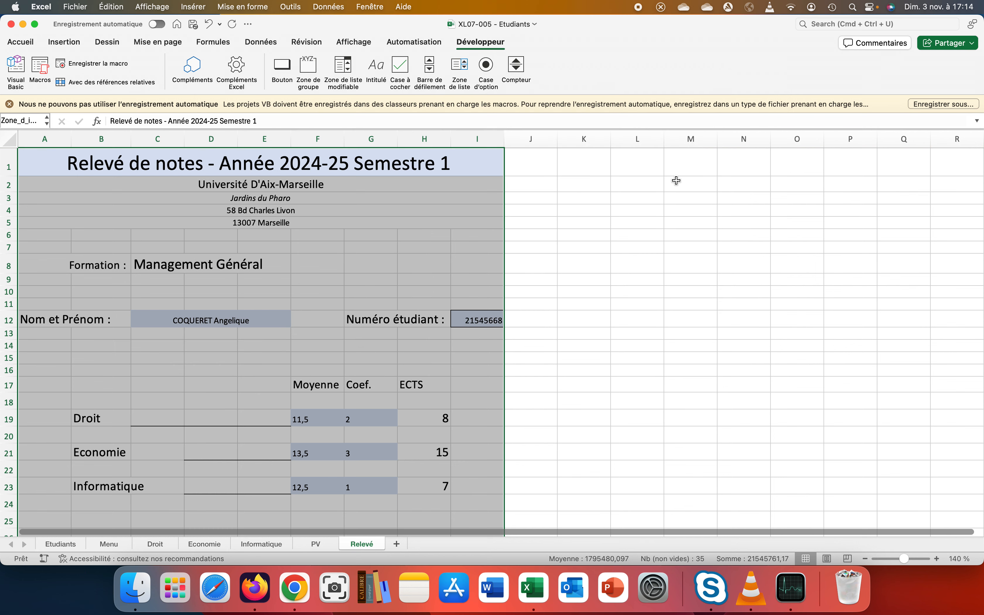
Step: Minimise the workbook and open relevé.pdf from the desktop in Acrobat Reader to check the exported transcript
left_click(23, 25)
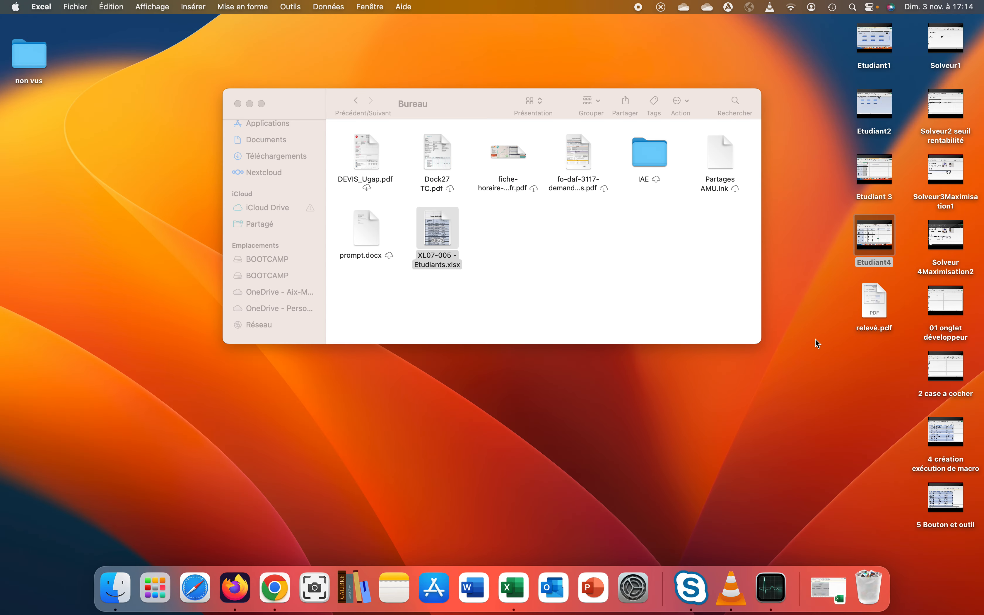
double_click(874, 302)
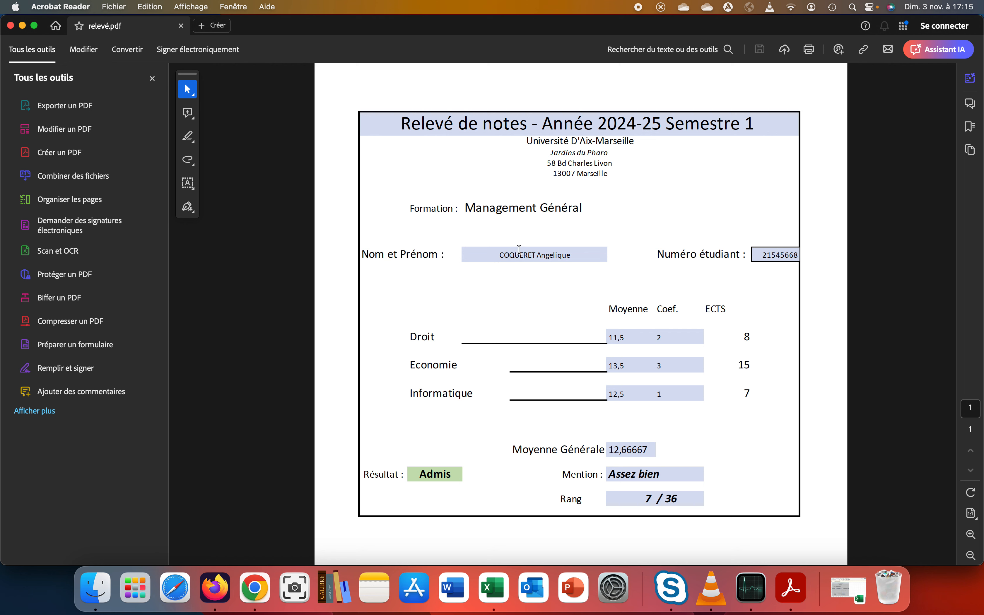
Step: Return to the Excel workbook, deselect the print range on the Relevé sheet, and display the Etudiants sheet
left_click(493, 588)
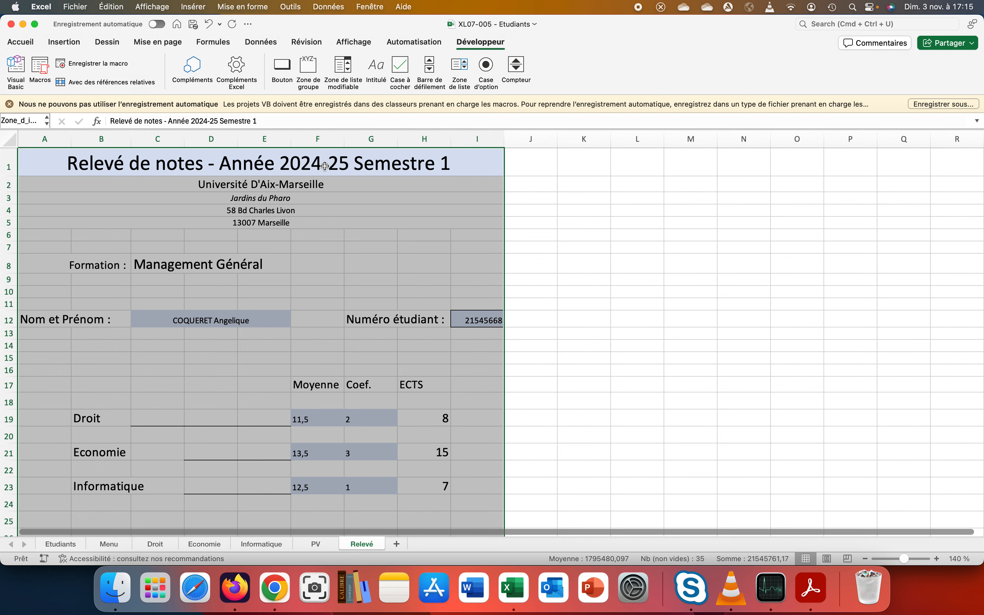
left_click(518, 295)
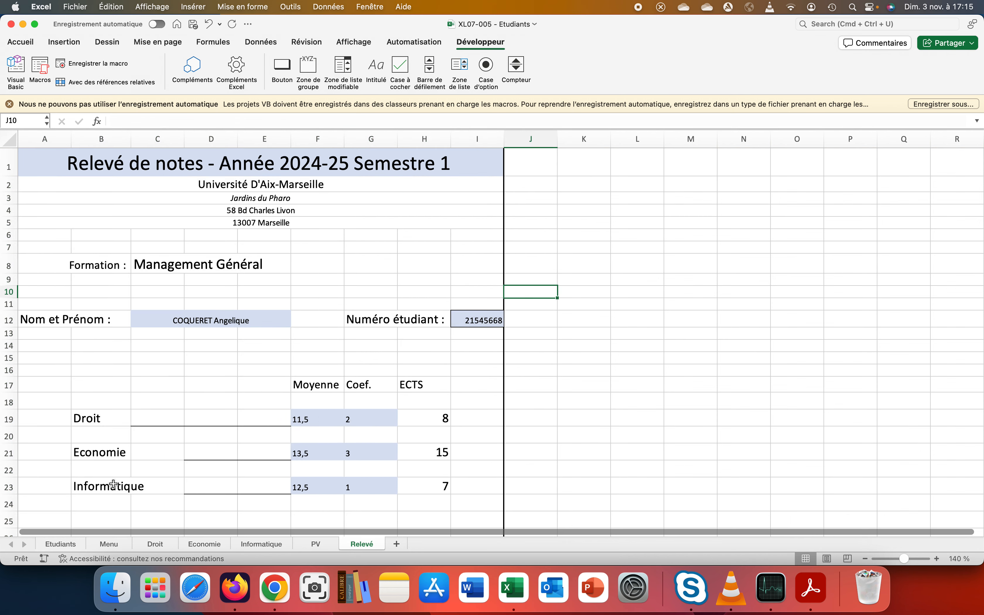
left_click(71, 545)
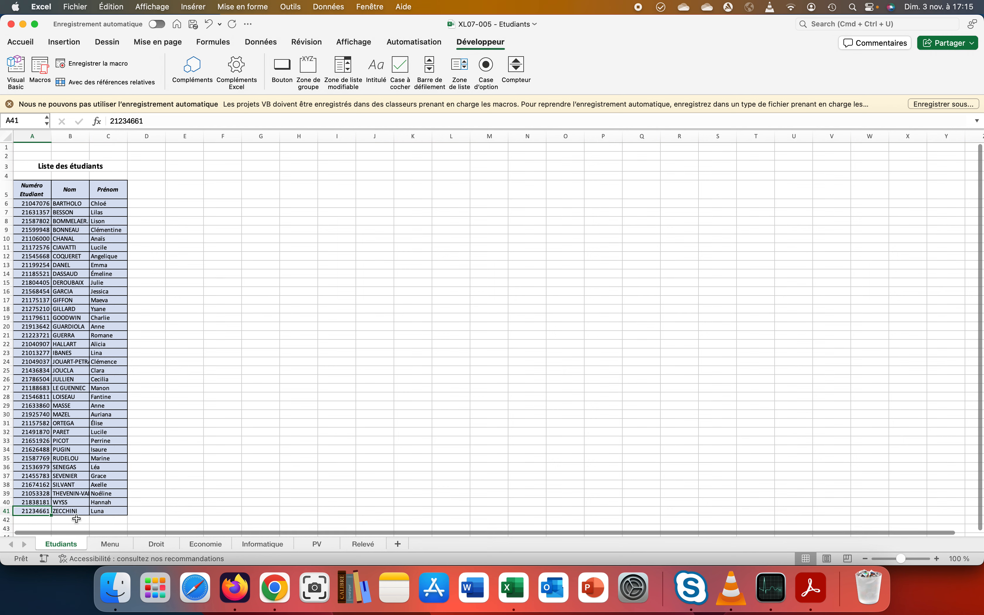
Step: Protect the Menu sheet without a password, allowing only the selection of locked and unlocked cells
left_click(102, 544)
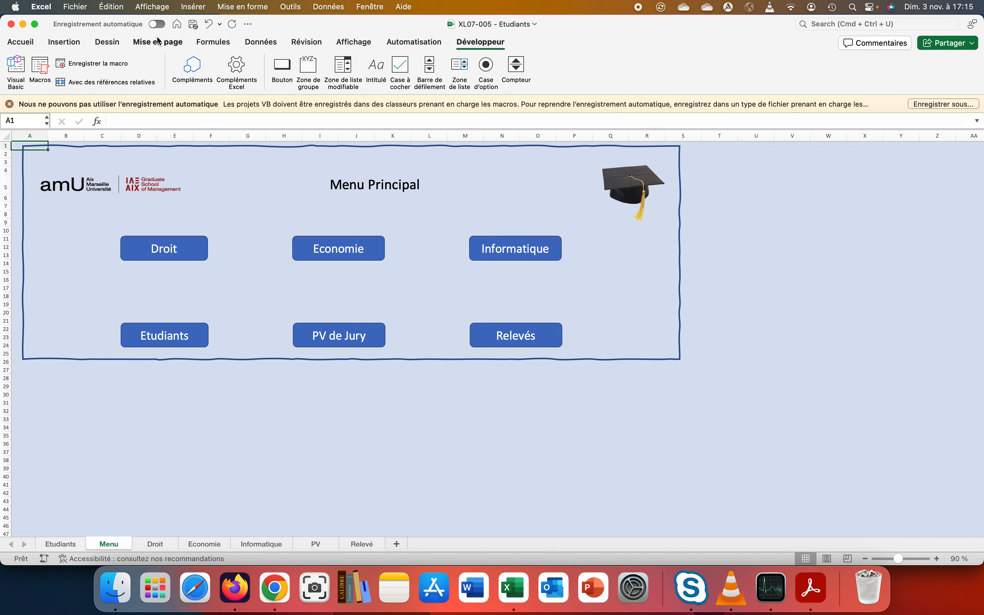
left_click(275, 43)
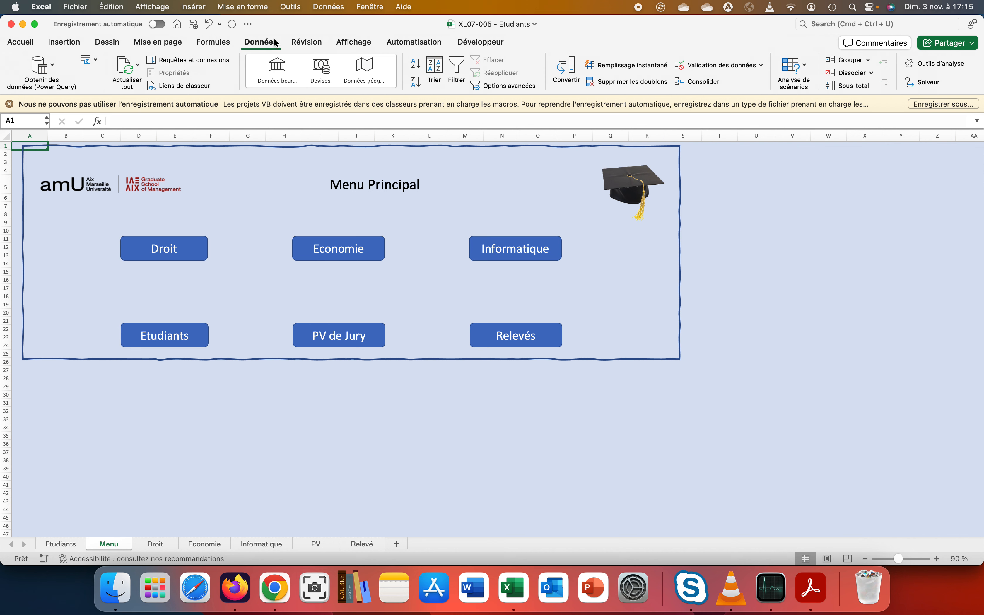
left_click(321, 44)
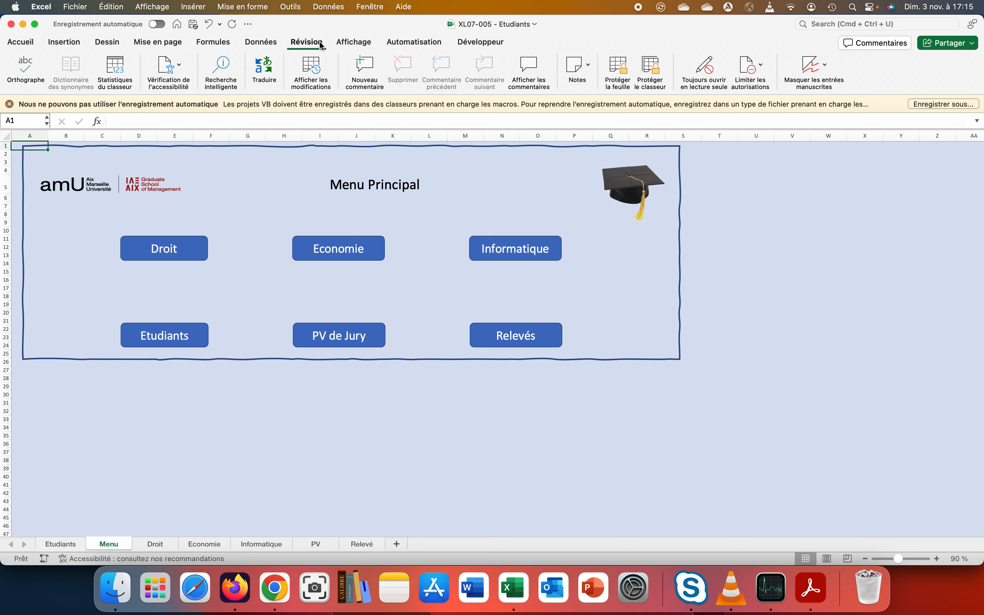
left_click(631, 81)
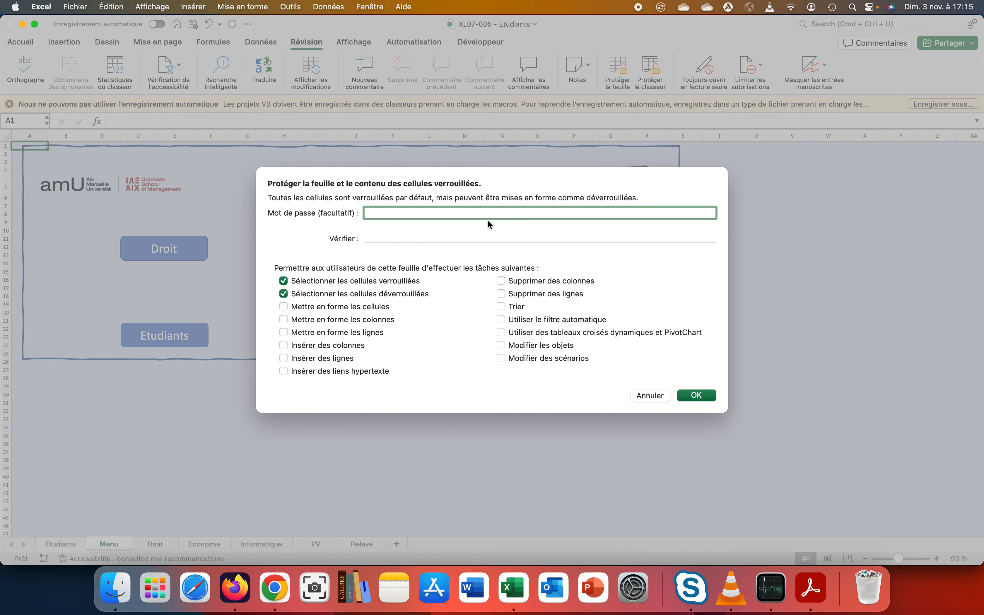
left_click(690, 396)
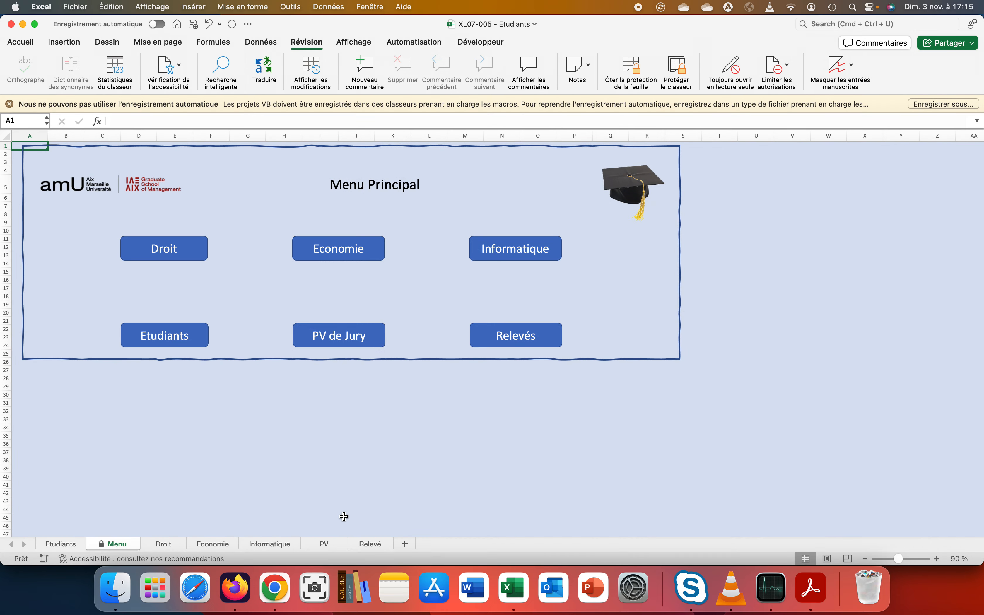
Step: Select the grades D6:F41 on the Droit sheet and protect the sheet without a password
left_click(167, 544)
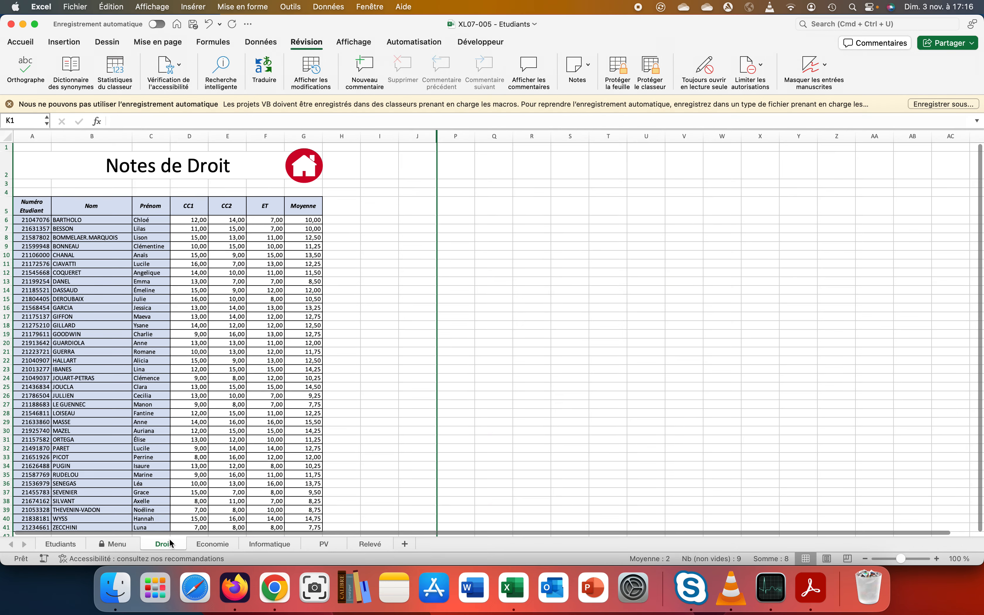
left_click_drag(185, 218, 262, 452)
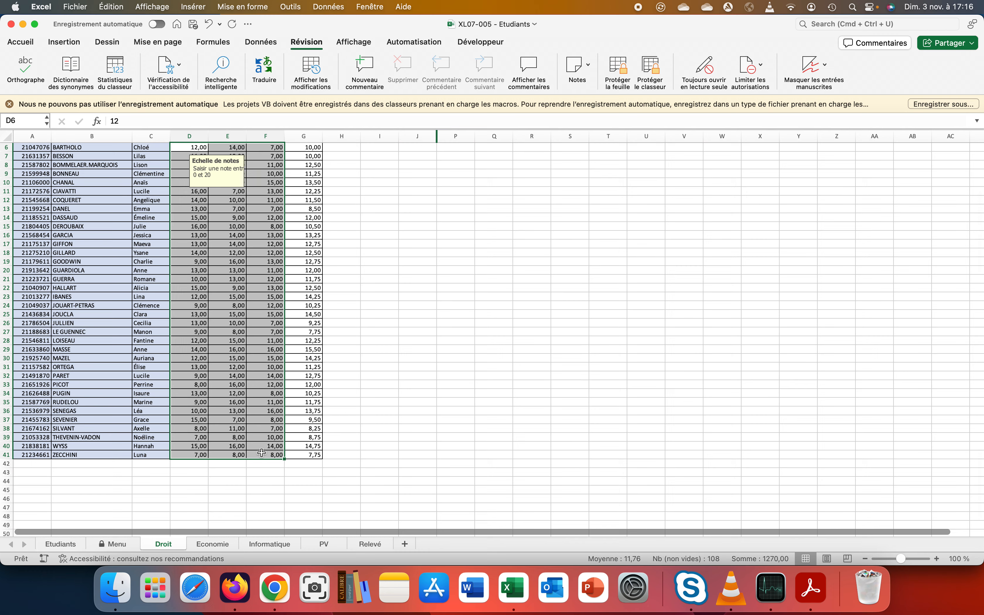
left_click(618, 67)
left_click(689, 391)
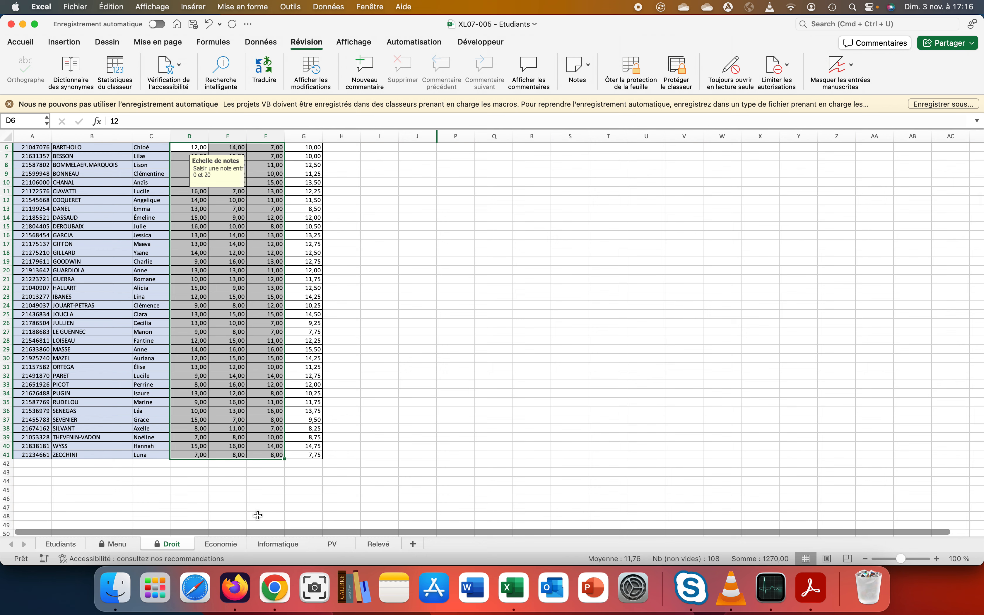
Step: Unlock the CC1, CC2 and ET grade cells D6:F41 on the Economie sheet through their cell format protection
left_click(218, 544)
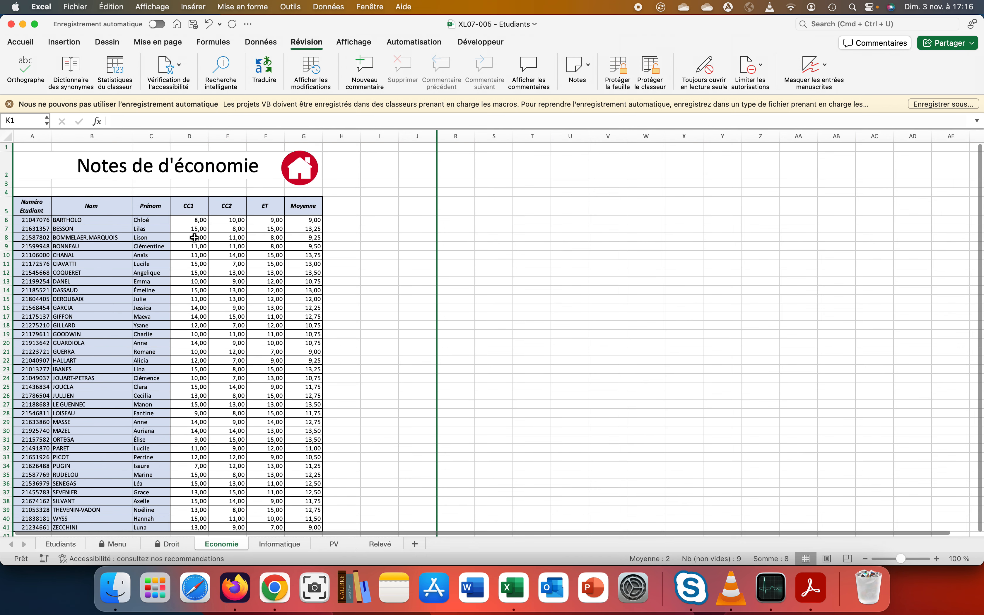
left_click_drag(191, 220, 260, 482)
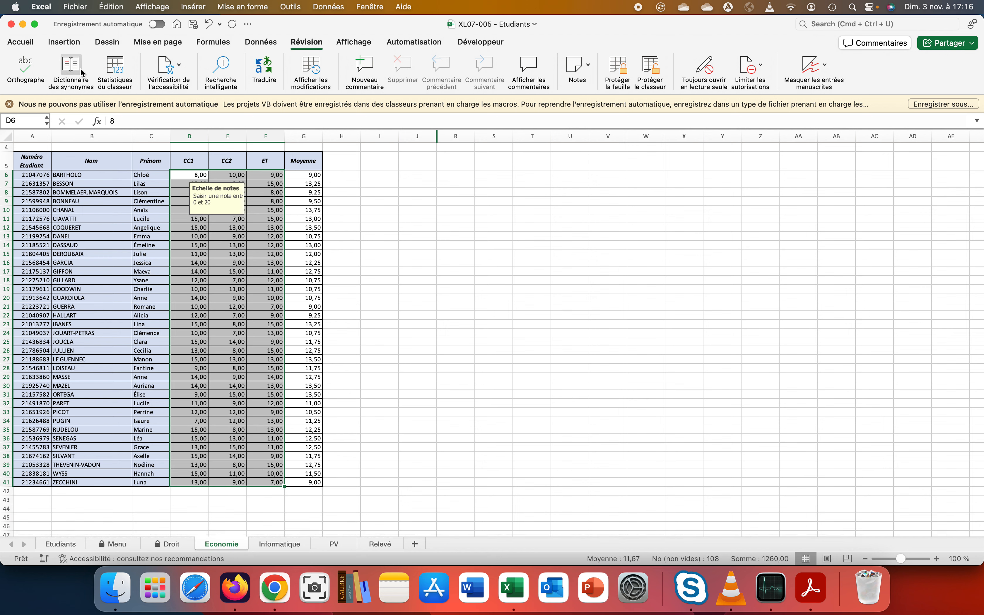
left_click(29, 43)
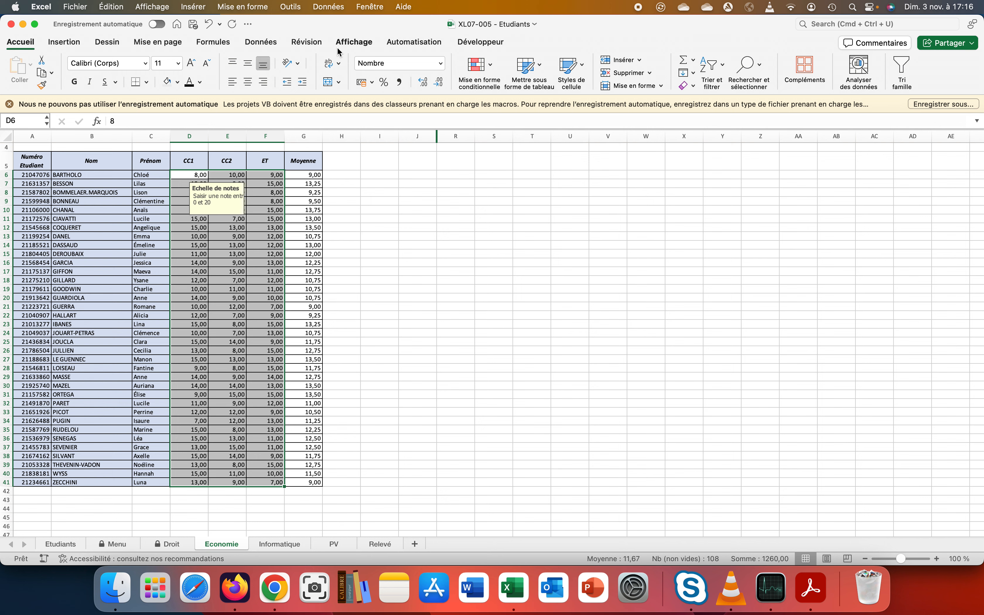
right_click(262, 204)
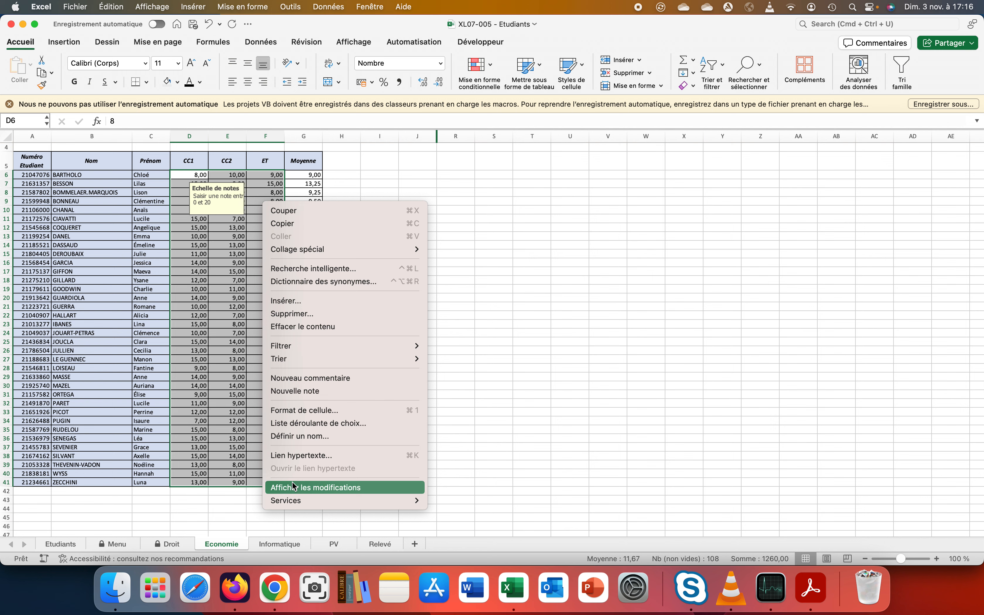
left_click(290, 410)
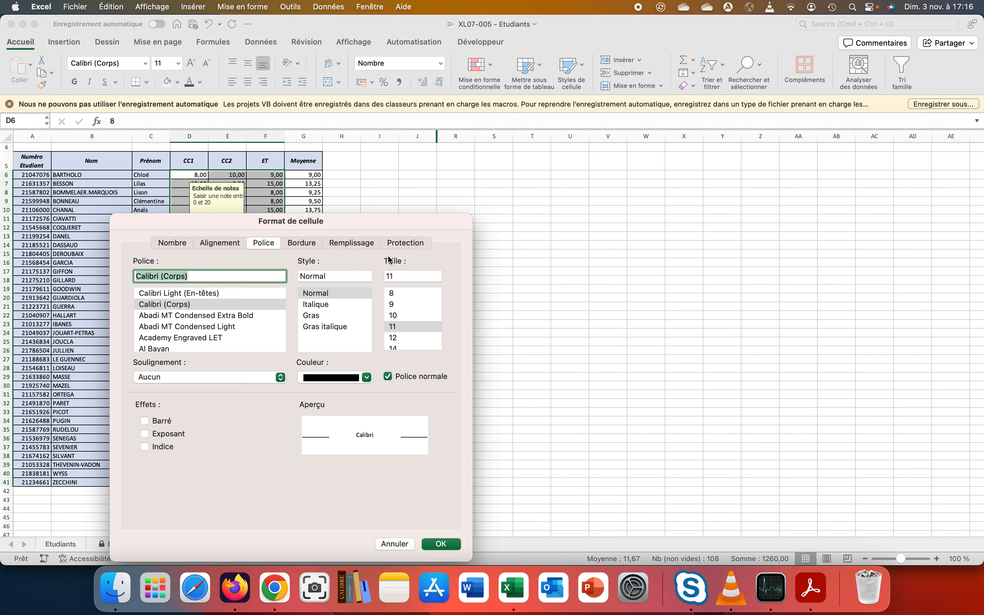
left_click(394, 245)
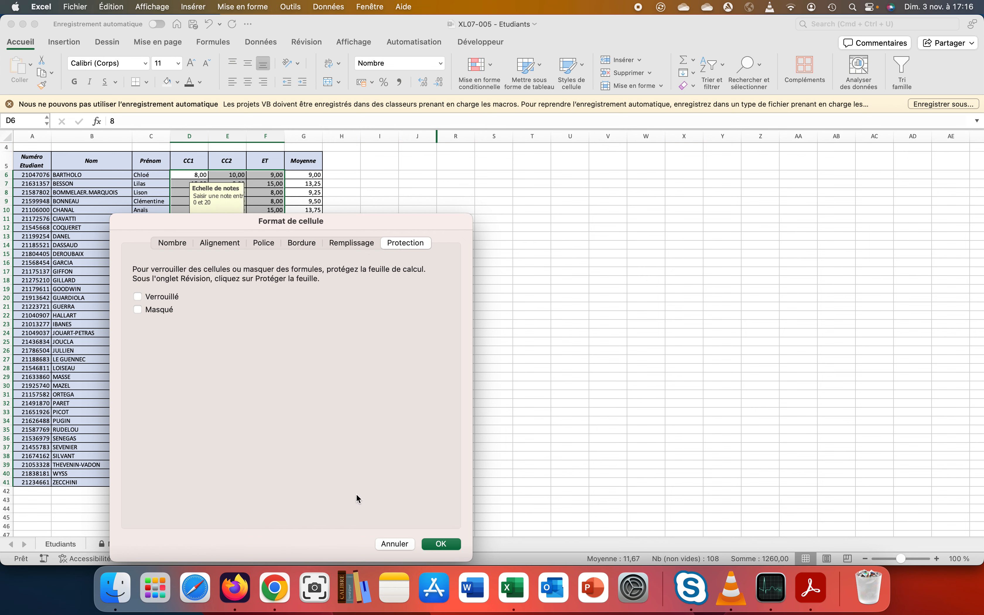
left_click(441, 544)
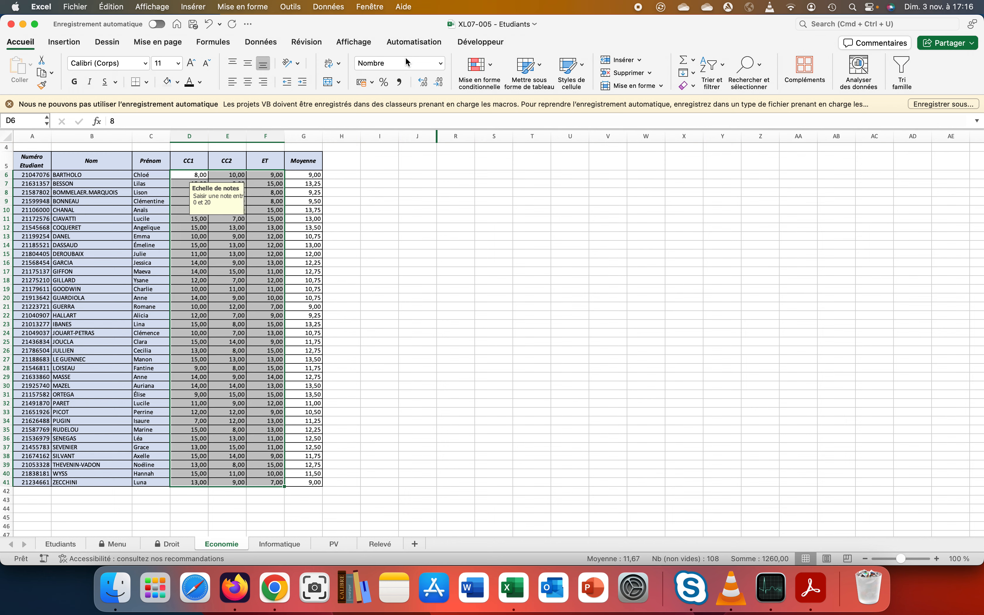
Step: Protect the Economie sheet without a password, keeping the default permissions
left_click(306, 42)
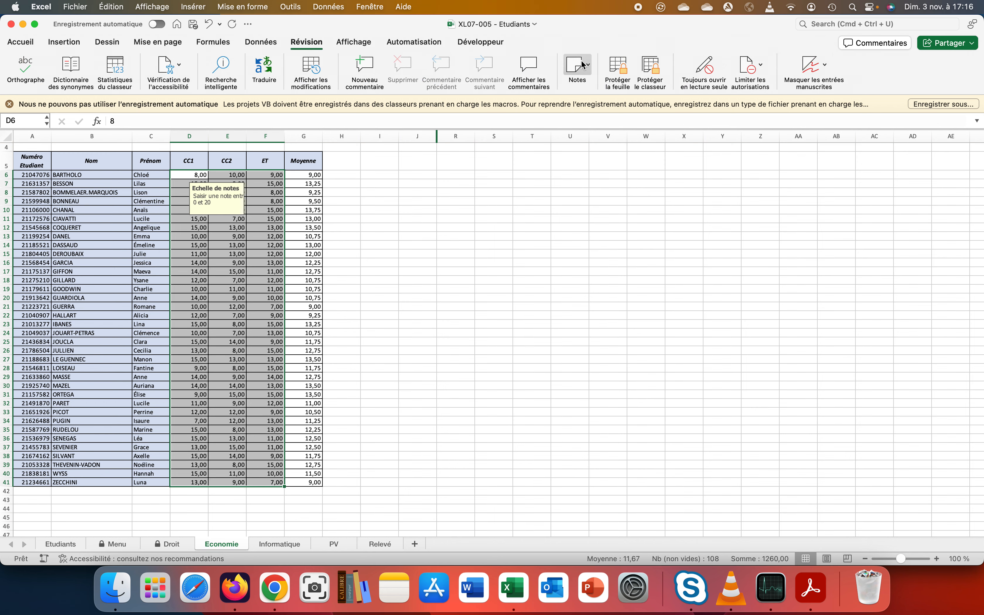
left_click(614, 63)
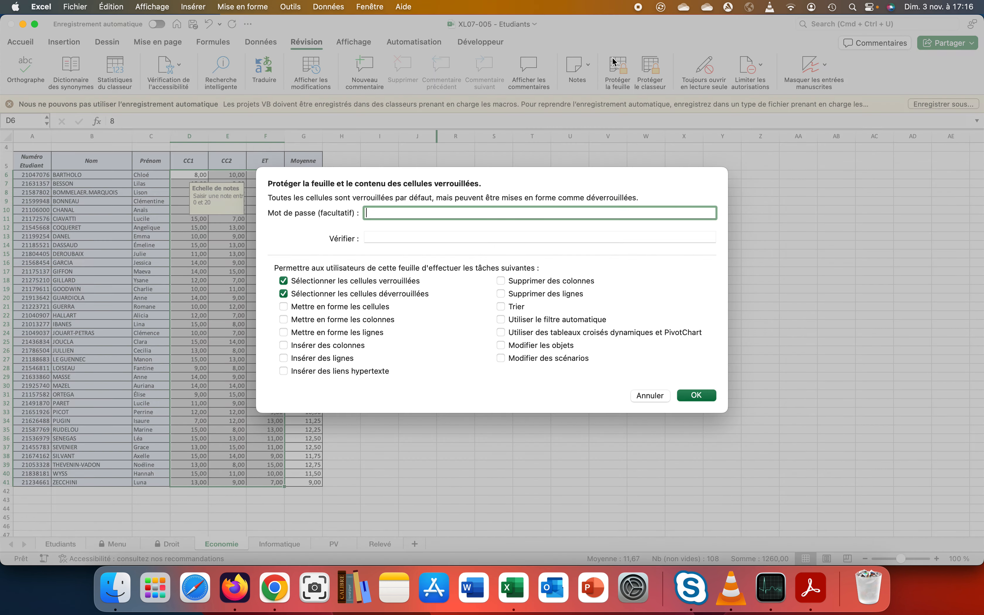
left_click(697, 396)
Step: Test the Economie sheet's protection by trying to edit V21 and entering 8 in F6, and undo that entry
double_click(591, 308)
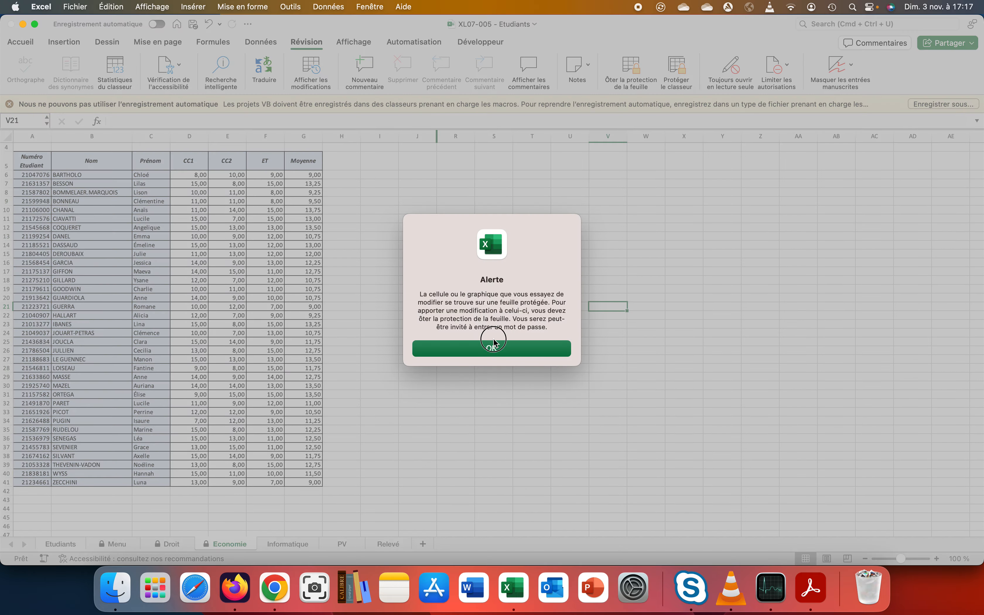
left_click(491, 348)
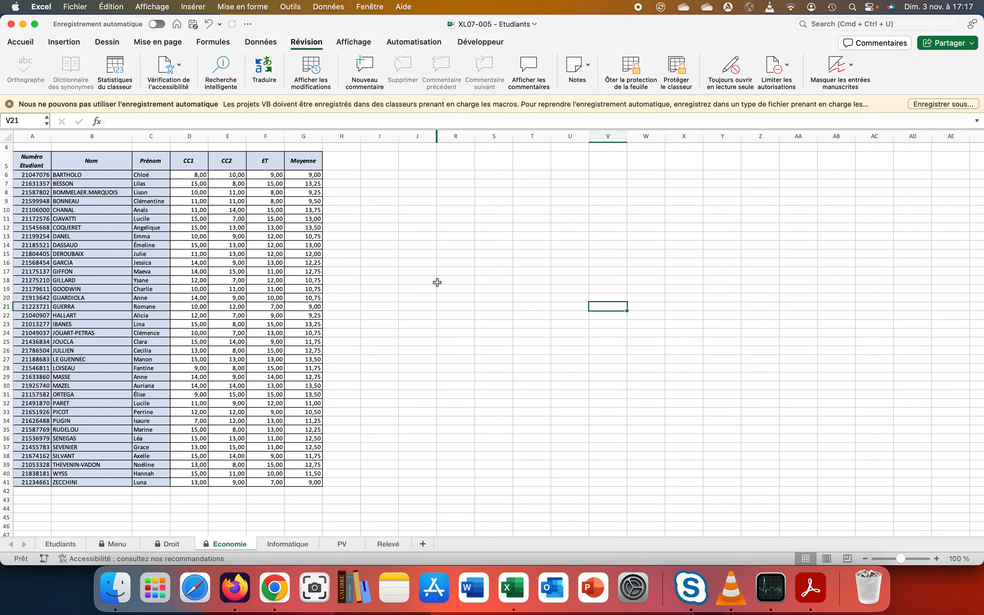
left_click(277, 175)
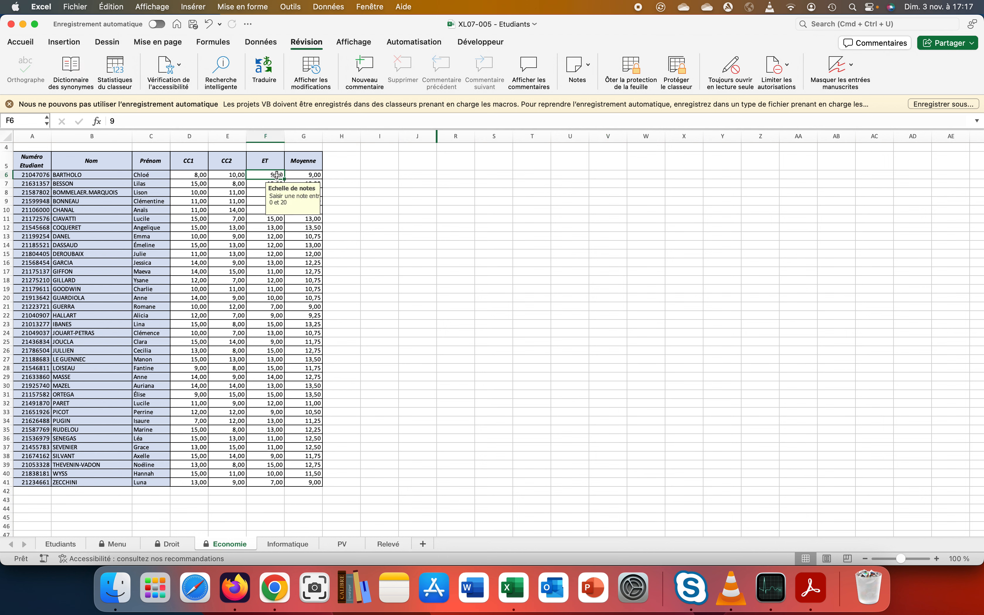
type("8")
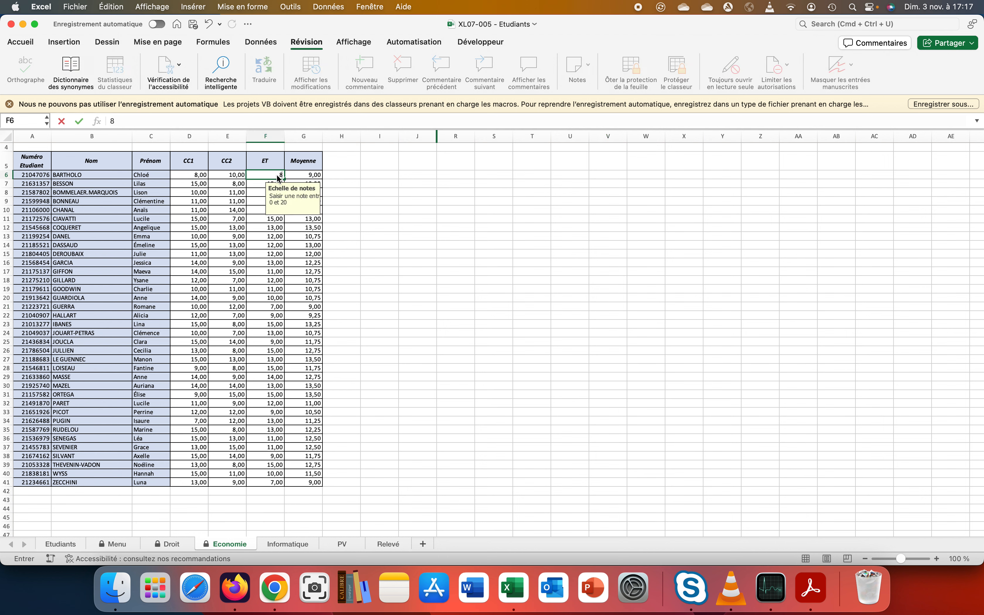
key("Return")
key("super+z")
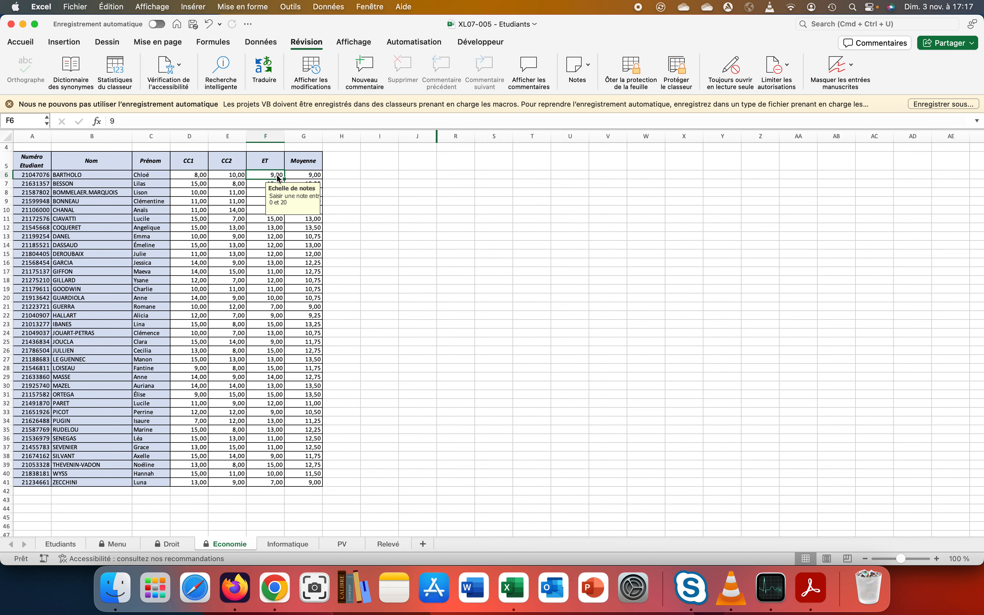
Step: Remove the Droit sheet's protection and set its grade cells D6:F41 as unlocked
left_click(164, 544)
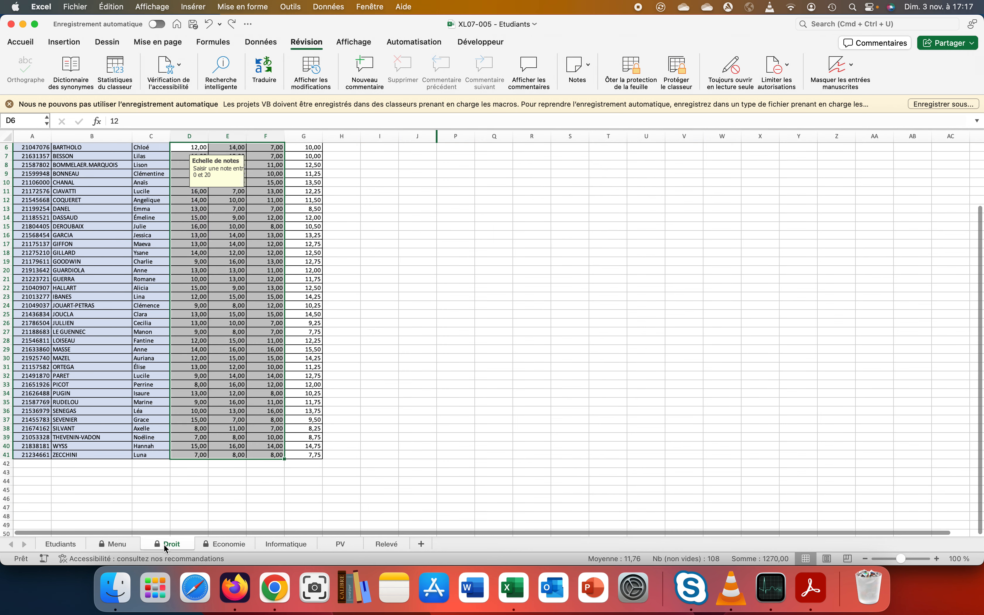
left_click(631, 70)
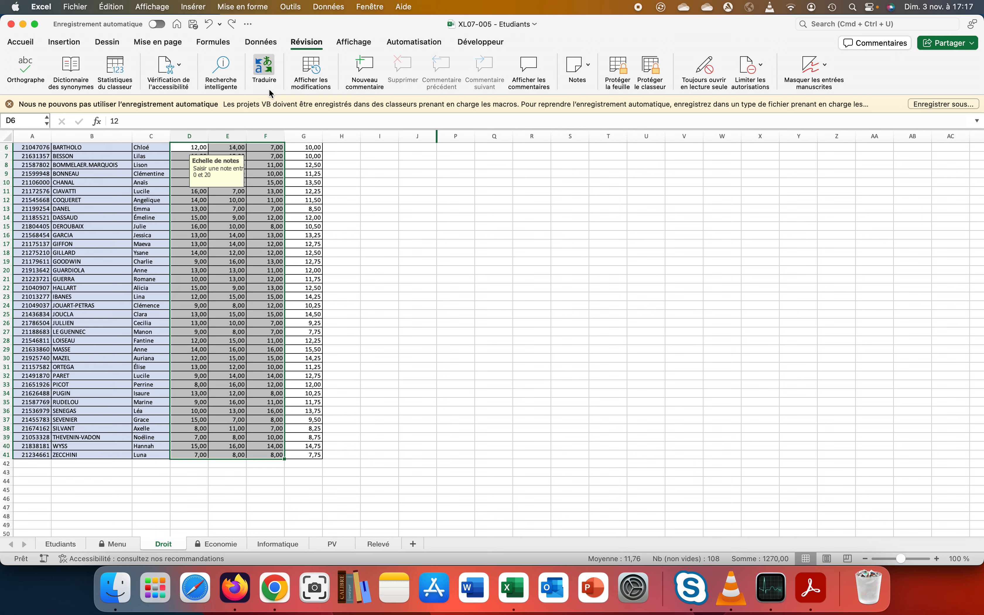
right_click(255, 185)
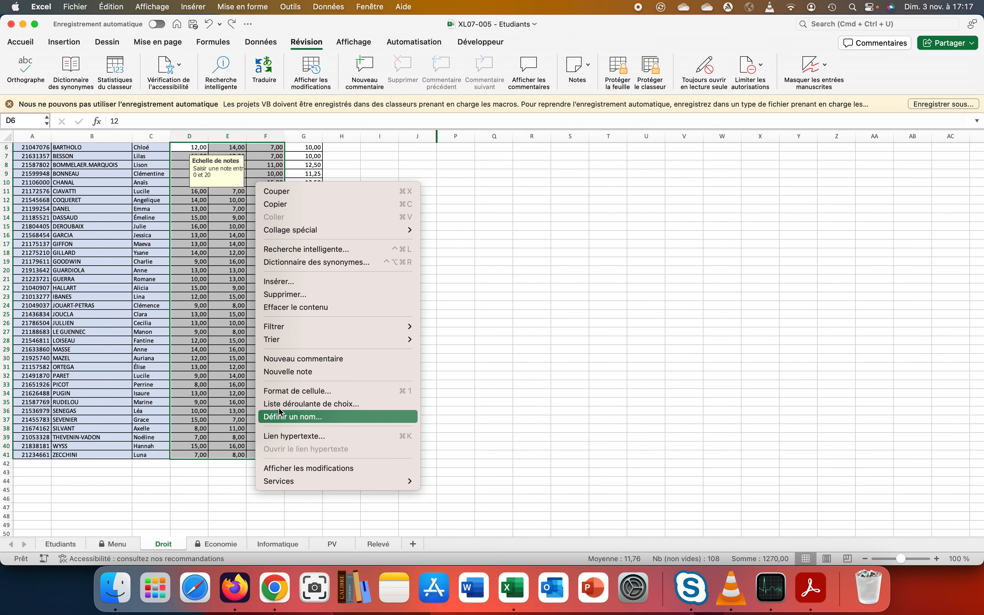
left_click(281, 392)
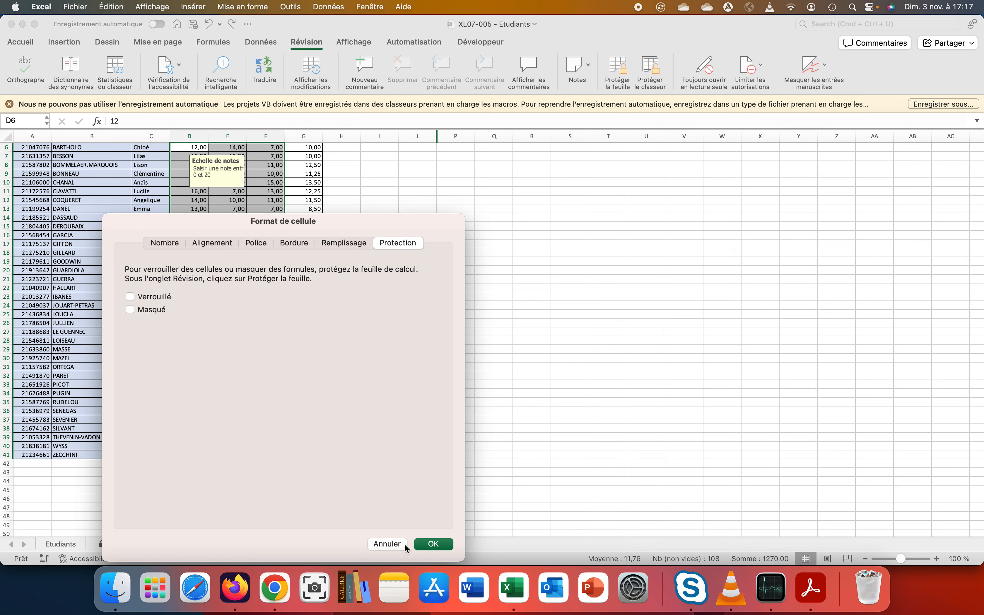
left_click(429, 546)
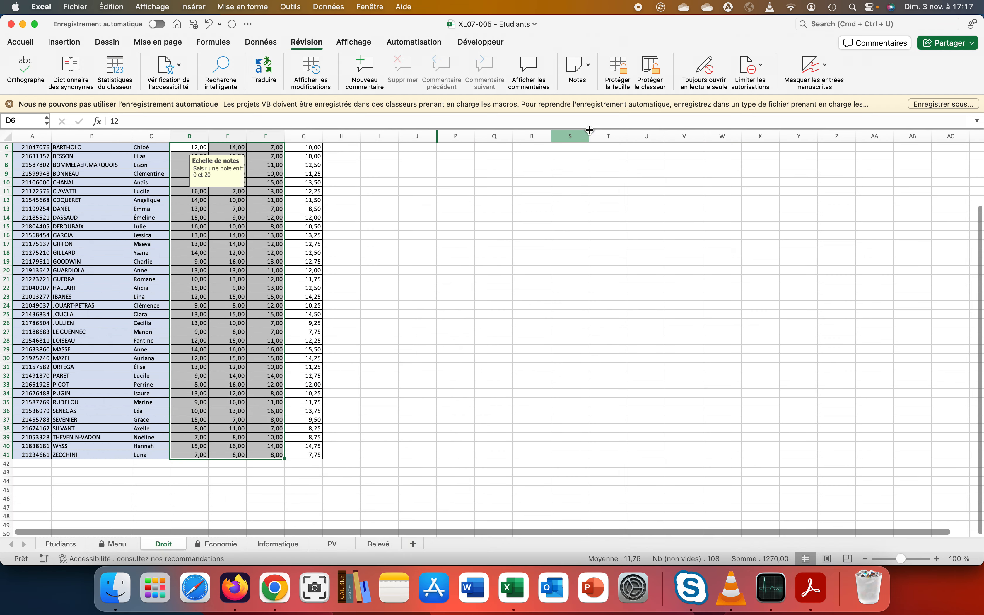
Step: Protect the Droit sheet again without a password, keeping the default permissions
left_click(621, 68)
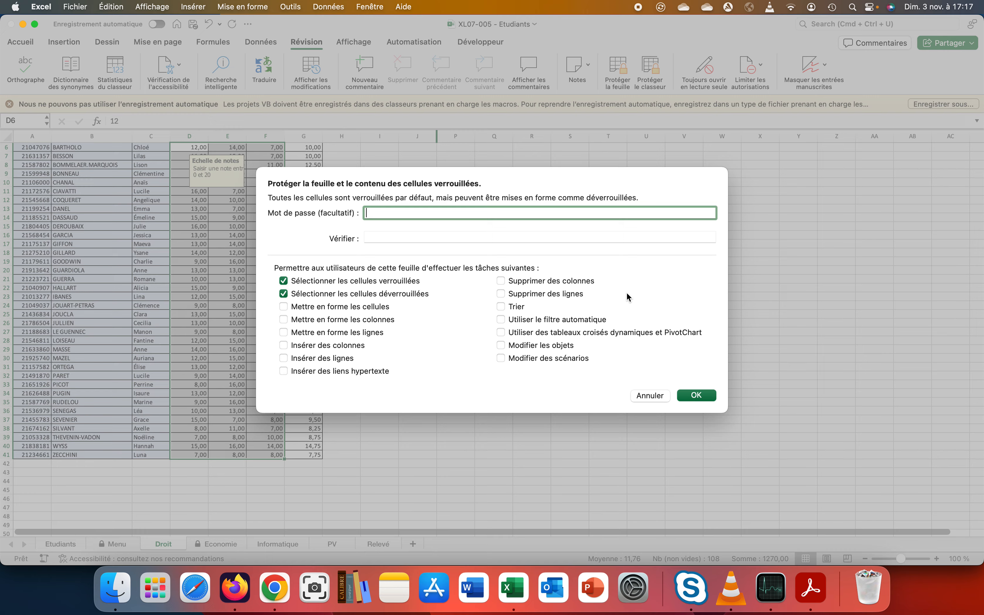
left_click(685, 392)
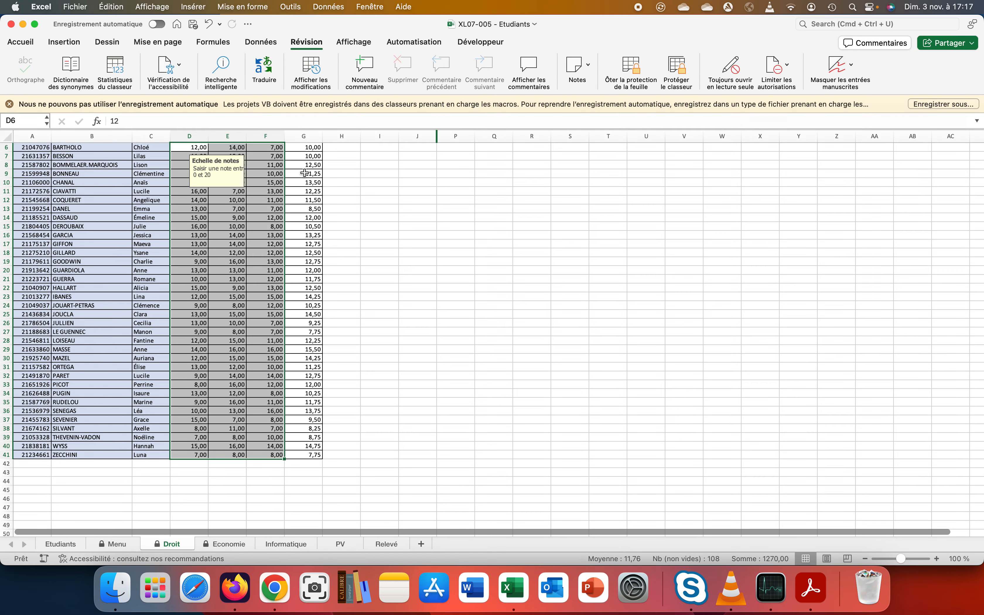
scroll(270, 221, "up", 5)
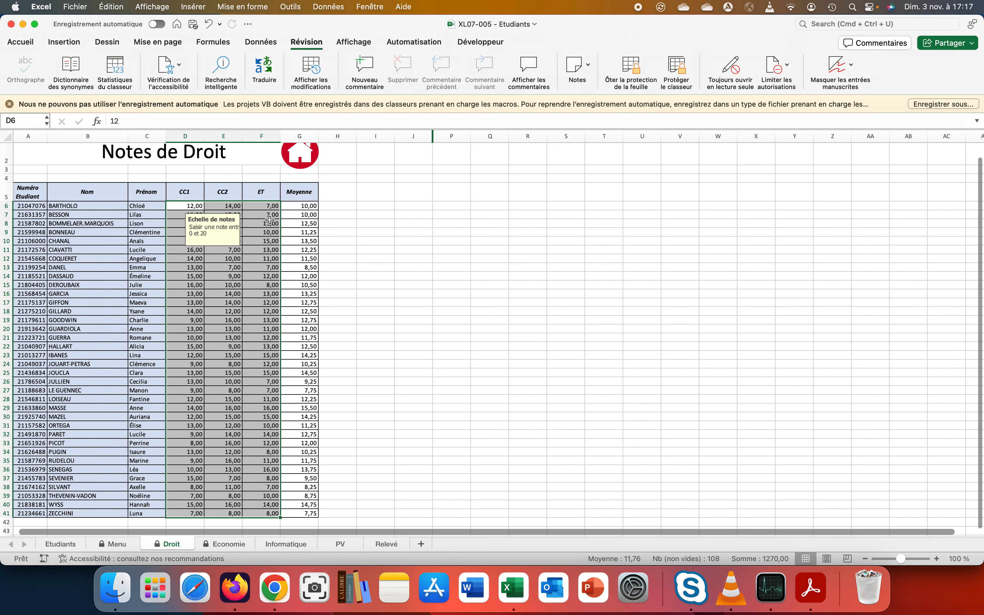
Step: Unlock the CC1, CC2 and ET grade cells D6:F41 on the Informatique sheet
left_click(261, 545)
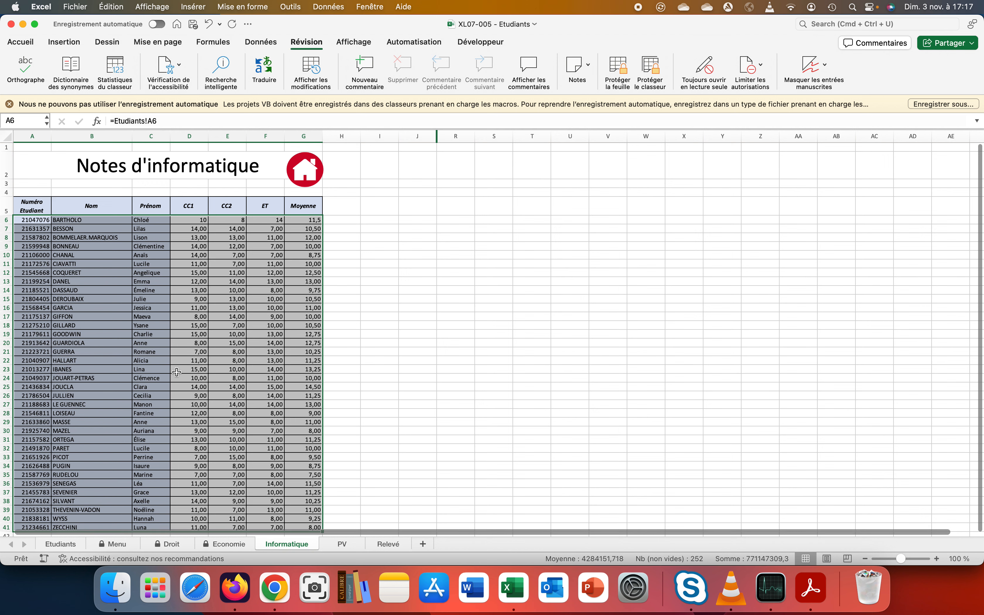
left_click_drag(189, 222, 259, 452)
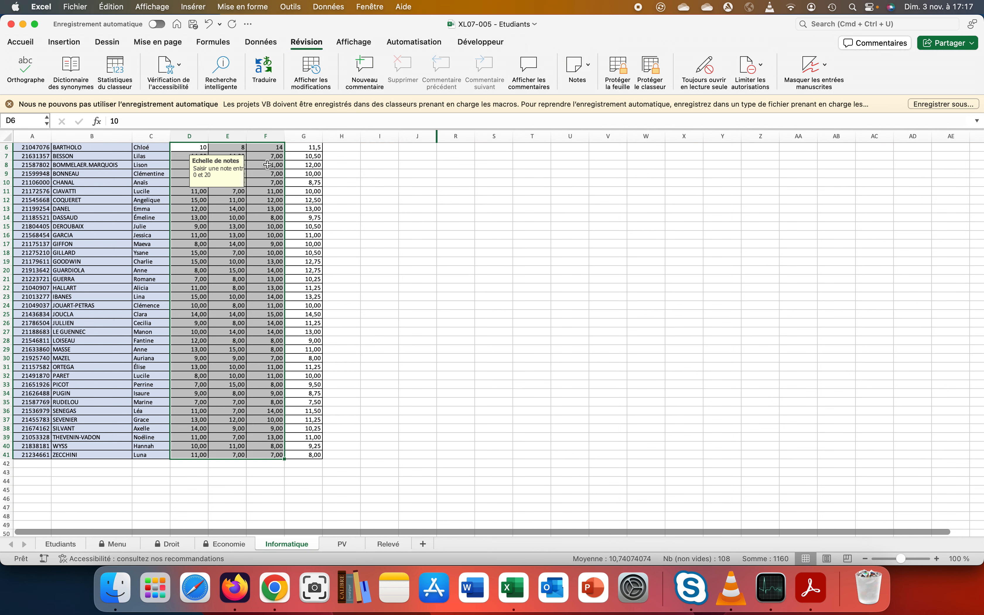
right_click(256, 184)
mouse_move(277, 342)
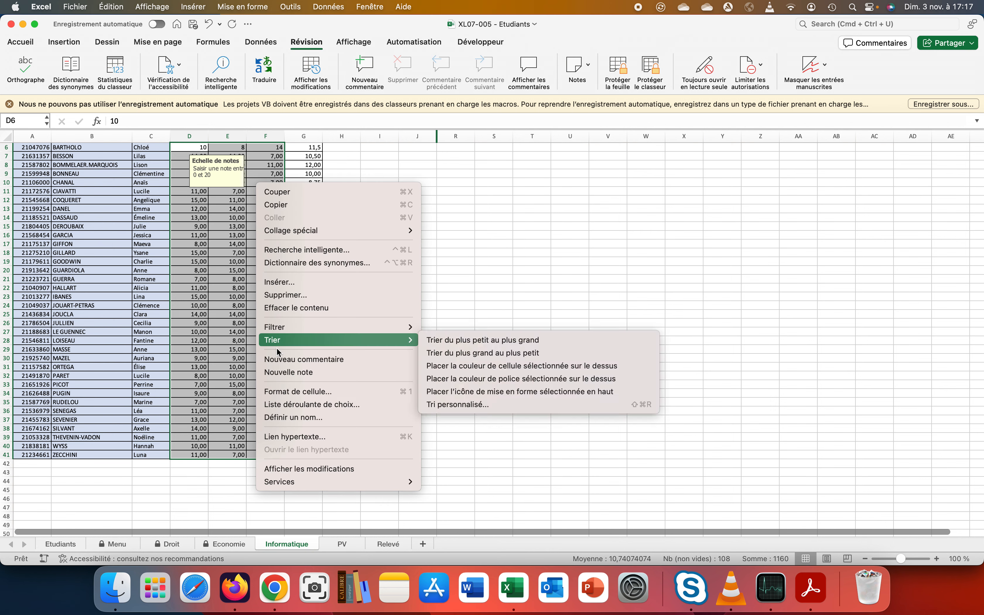
left_click(279, 391)
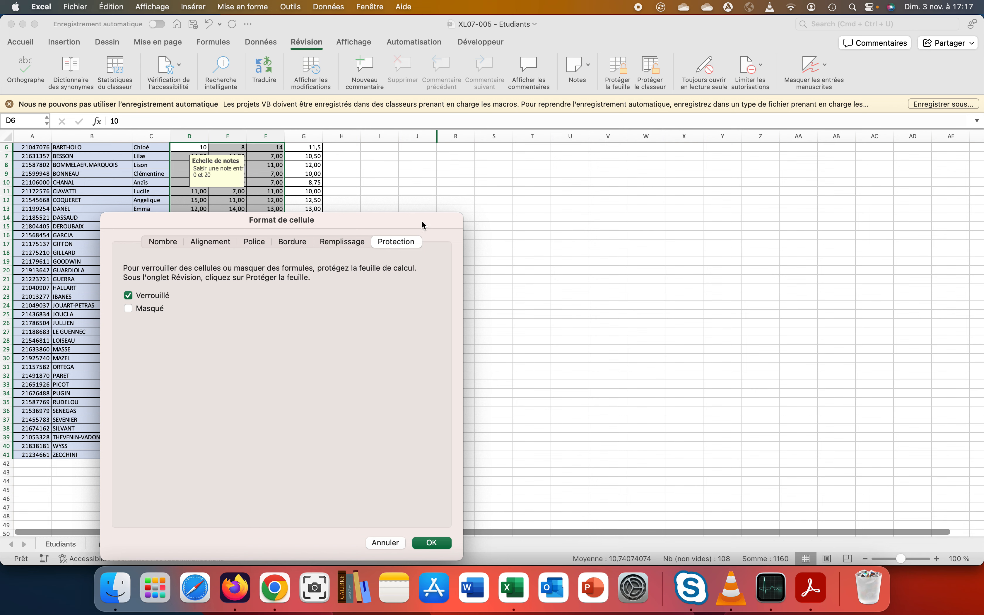
left_click(129, 295)
left_click(431, 544)
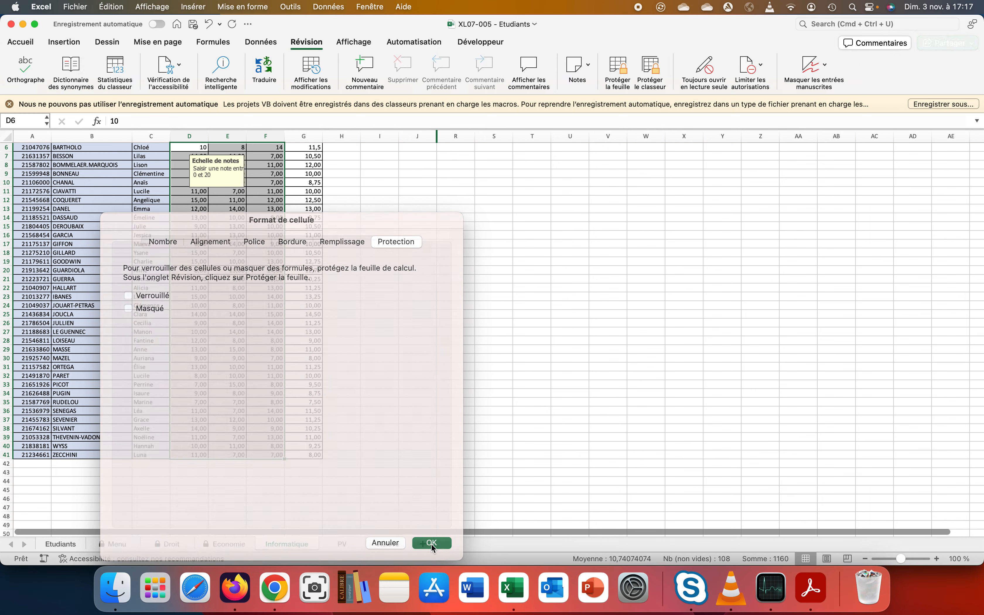
Step: Protect the Informatique and PV sheets without a password, keeping the default permissions
left_click(618, 71)
left_click(696, 395)
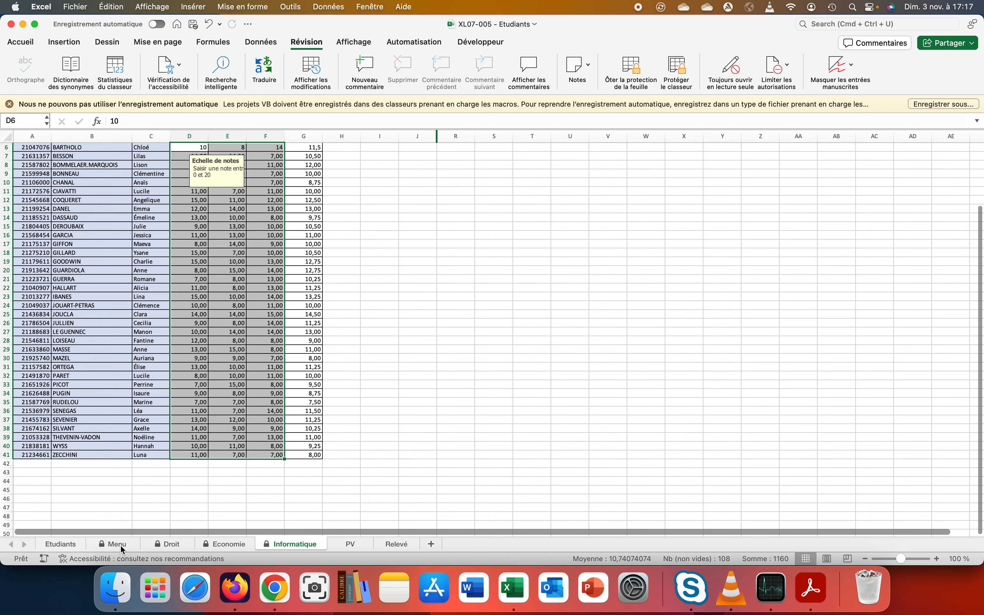
left_click(347, 544)
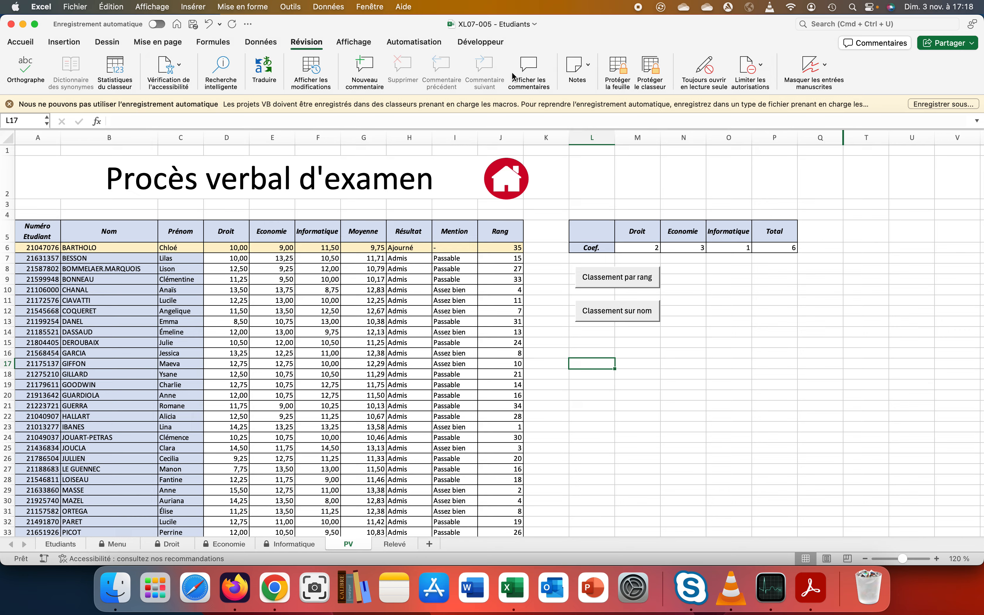
left_click(618, 70)
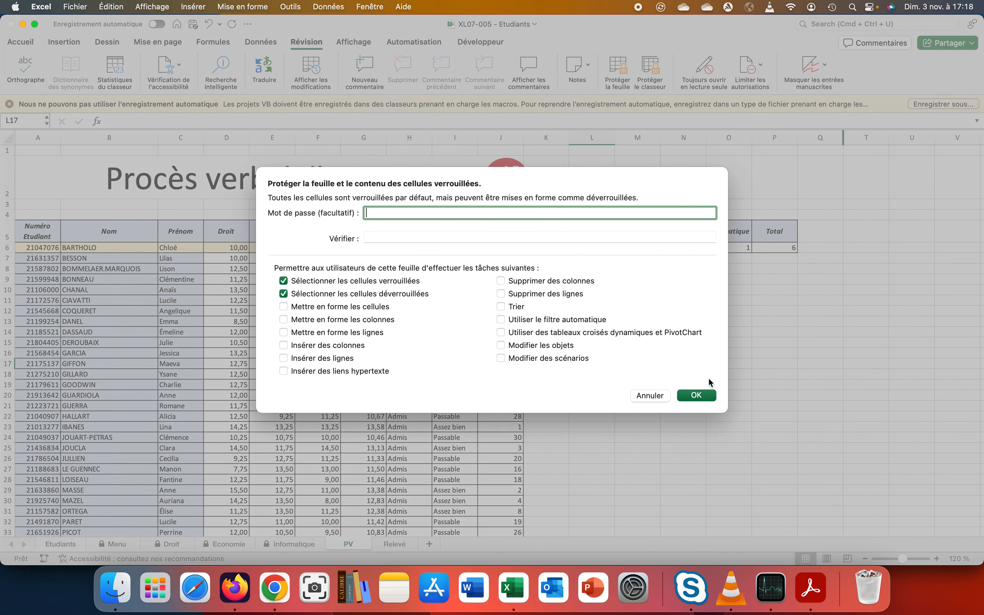
left_click(696, 396)
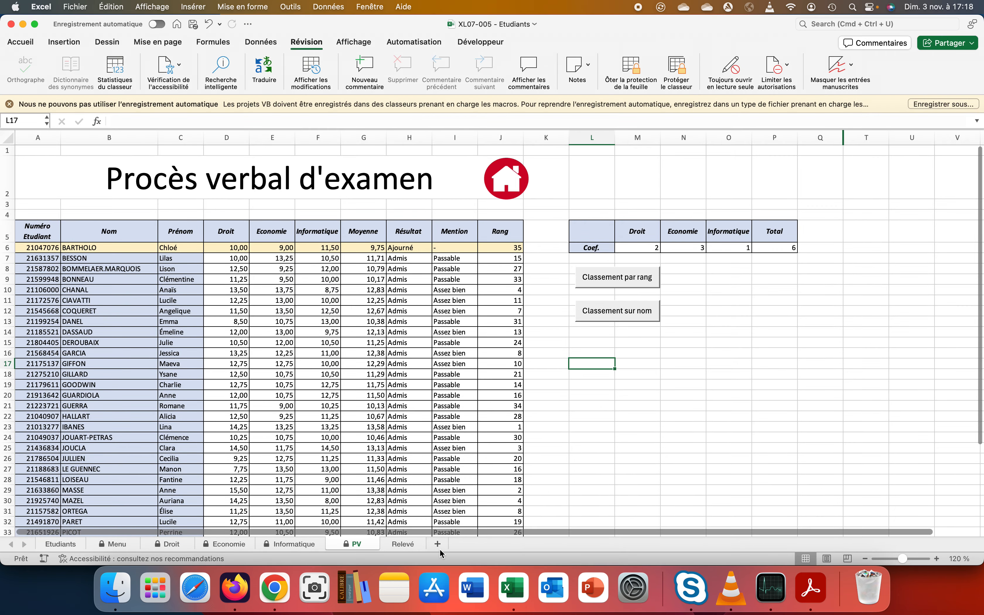
Step: Protect the Relevé sheet without a password, keeping the default permissions
left_click(411, 545)
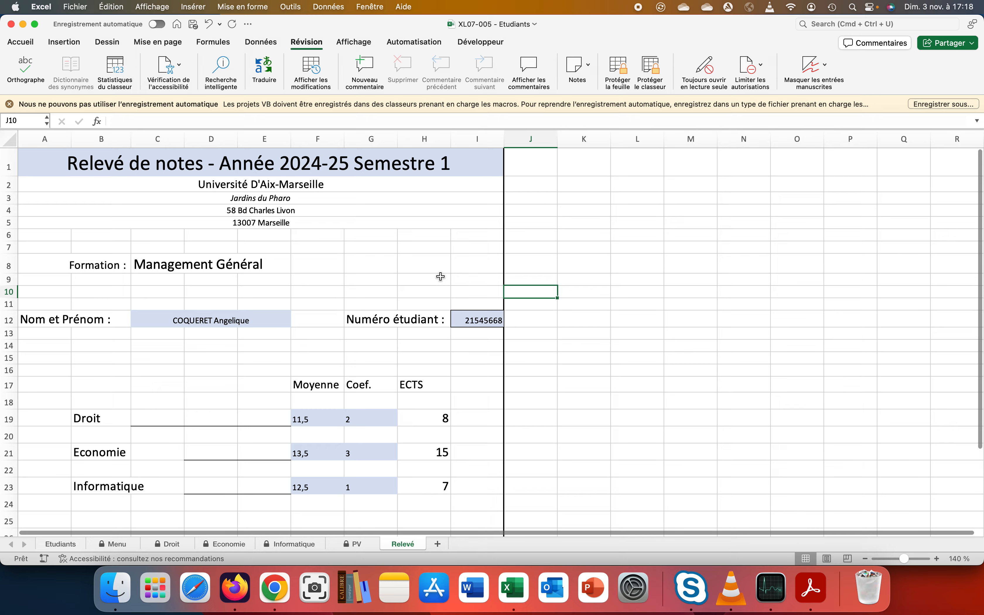
left_click(616, 70)
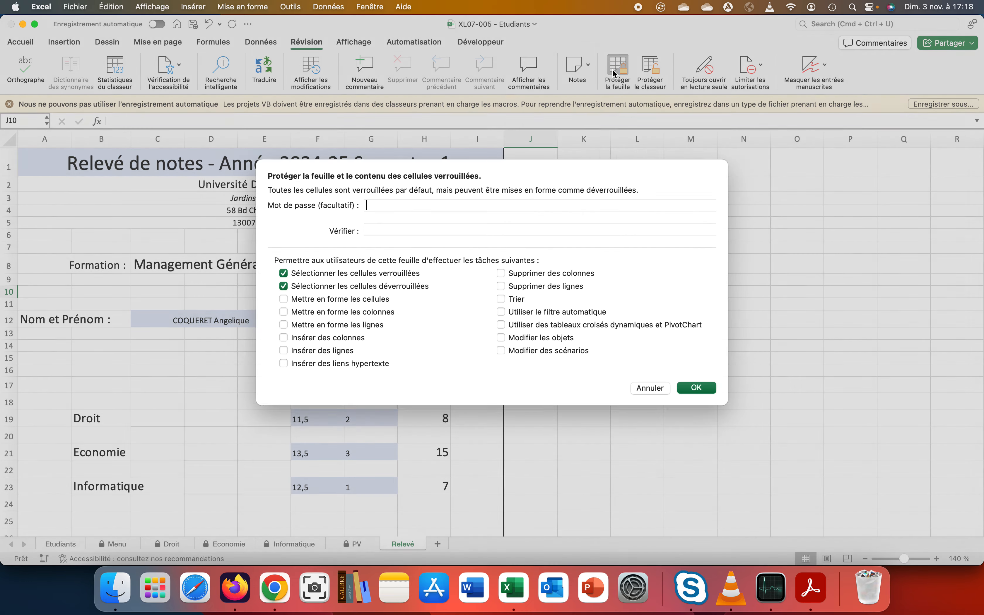
left_click(693, 394)
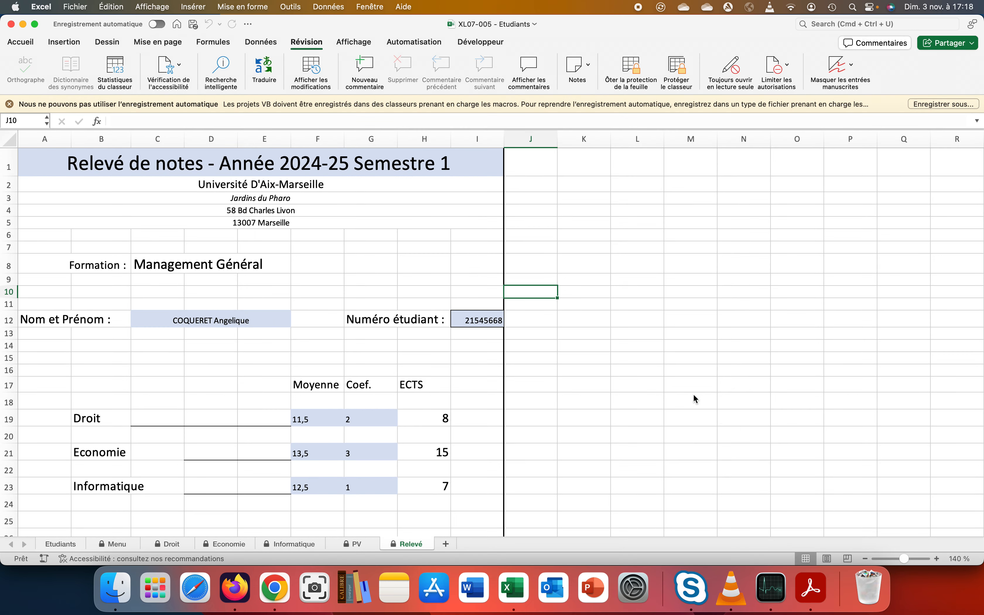
Step: Test the Relevé sheet's protection by trying to choose another student number in I12
left_click(483, 323)
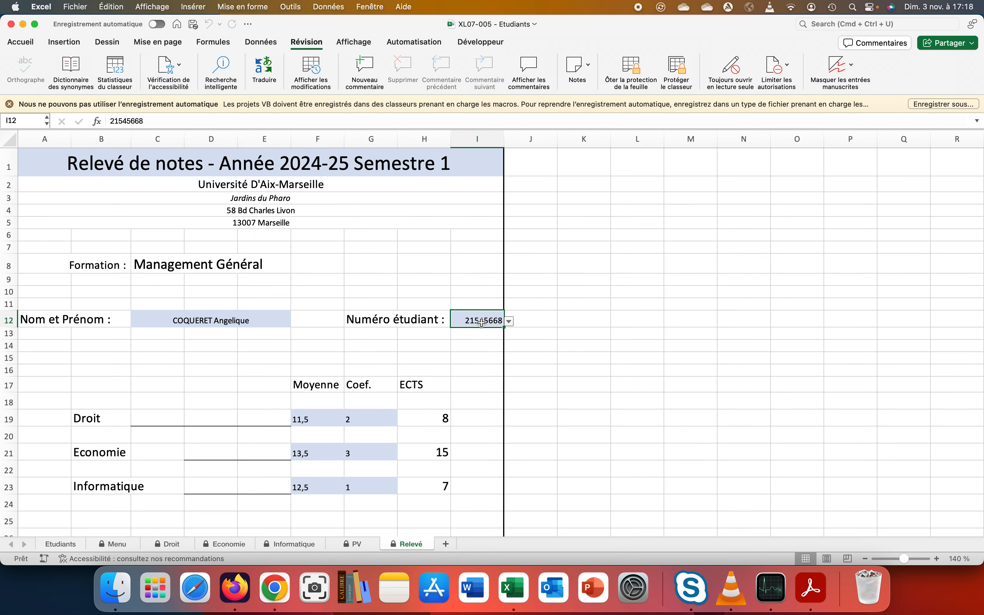
left_click(510, 323)
left_click(495, 337)
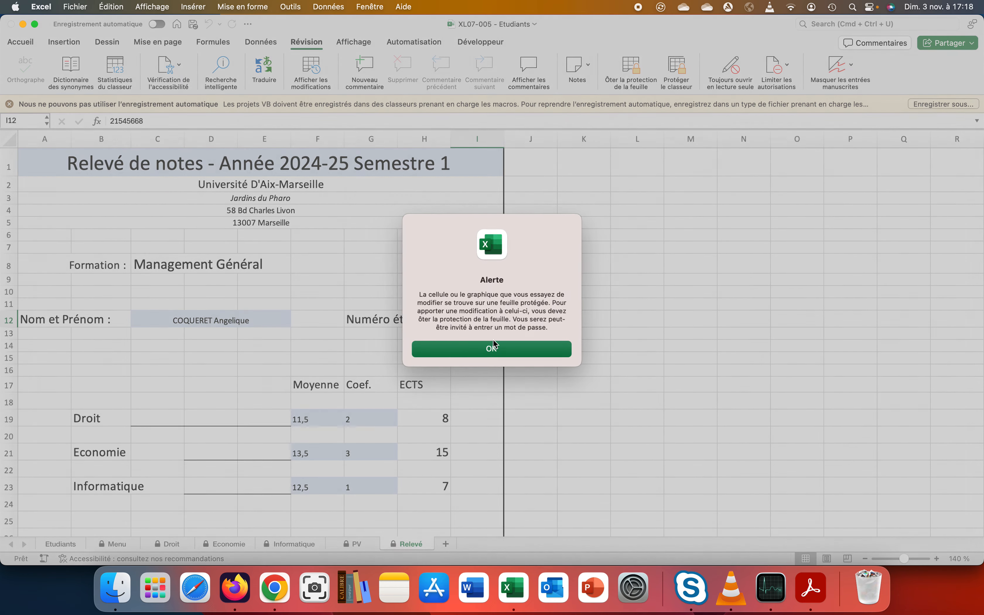
left_click(492, 349)
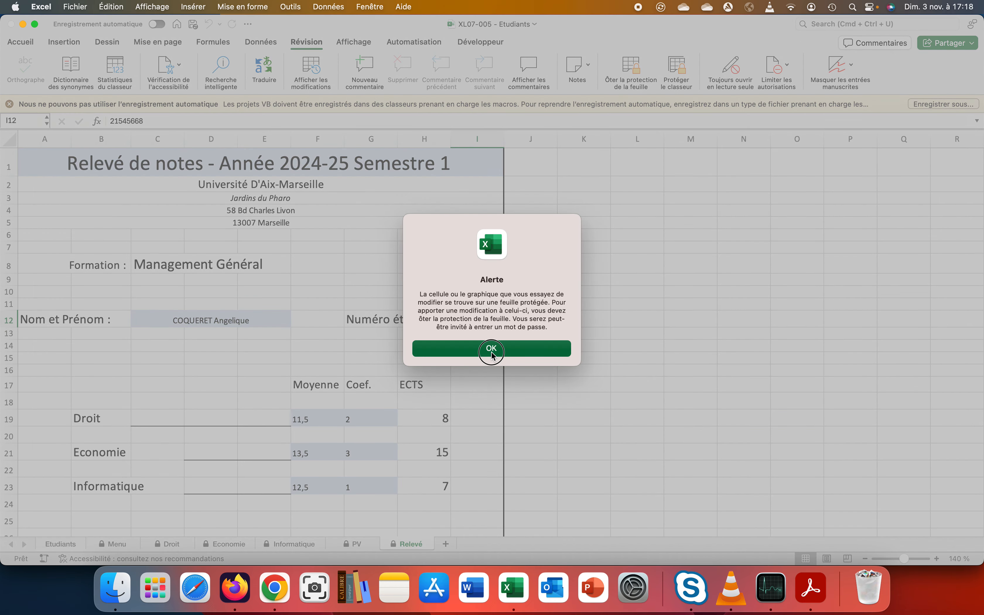
Step: Remove the Relevé sheet's protection and set the student number cell I12 as unlocked
left_click(632, 70)
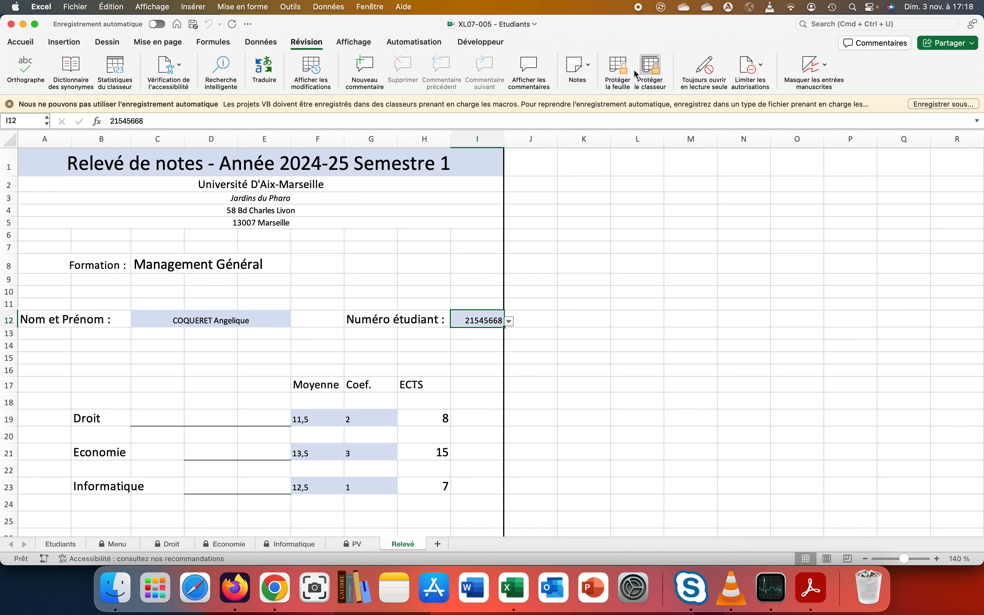
left_click(479, 326)
right_click(479, 325)
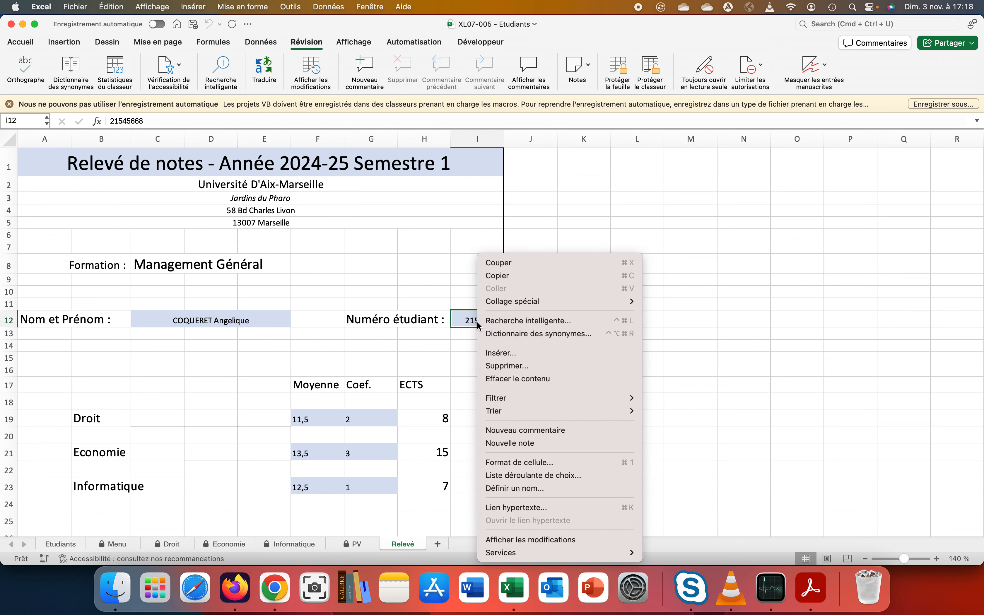
left_click(504, 463)
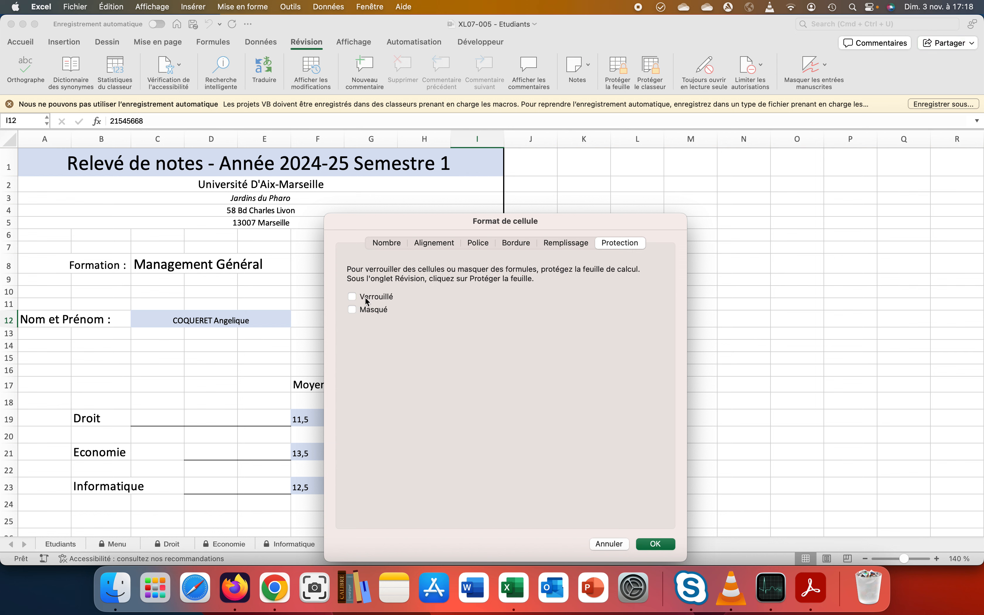
left_click(652, 545)
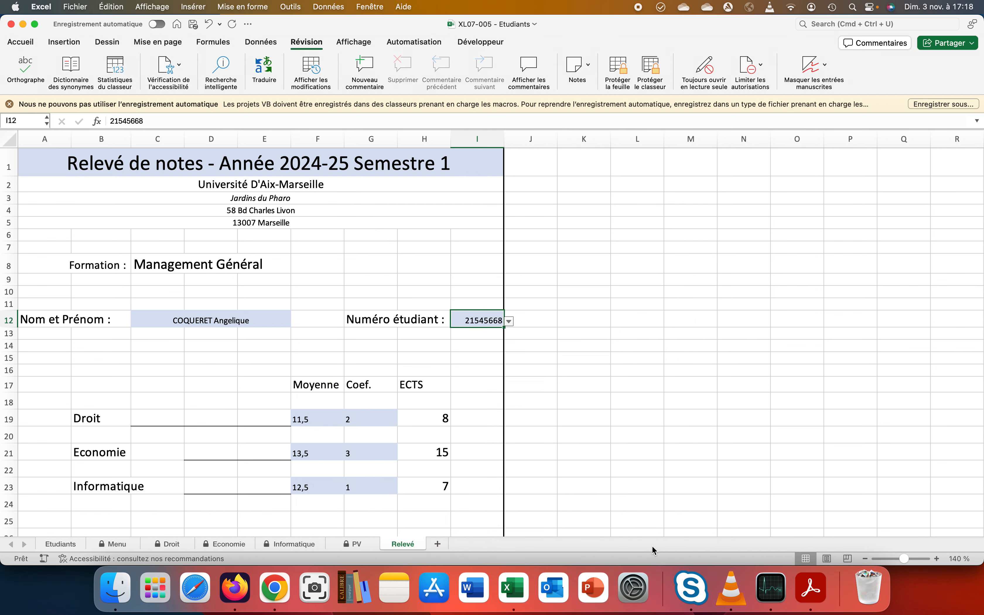
Step: Protect the Relevé sheet again without a password and choose a different student number from the list in I12
left_click(617, 71)
left_click(703, 398)
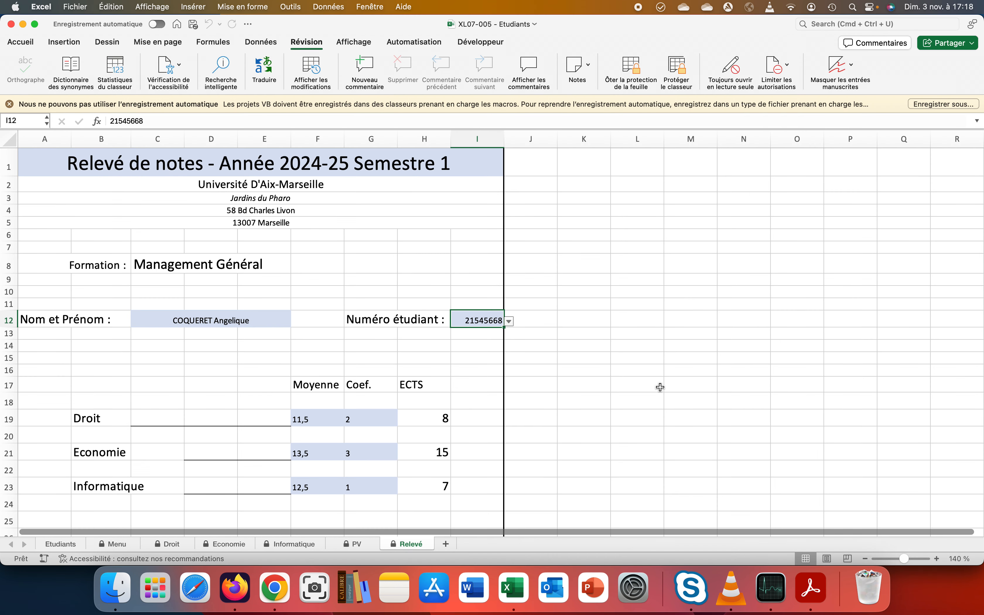
left_click(510, 321)
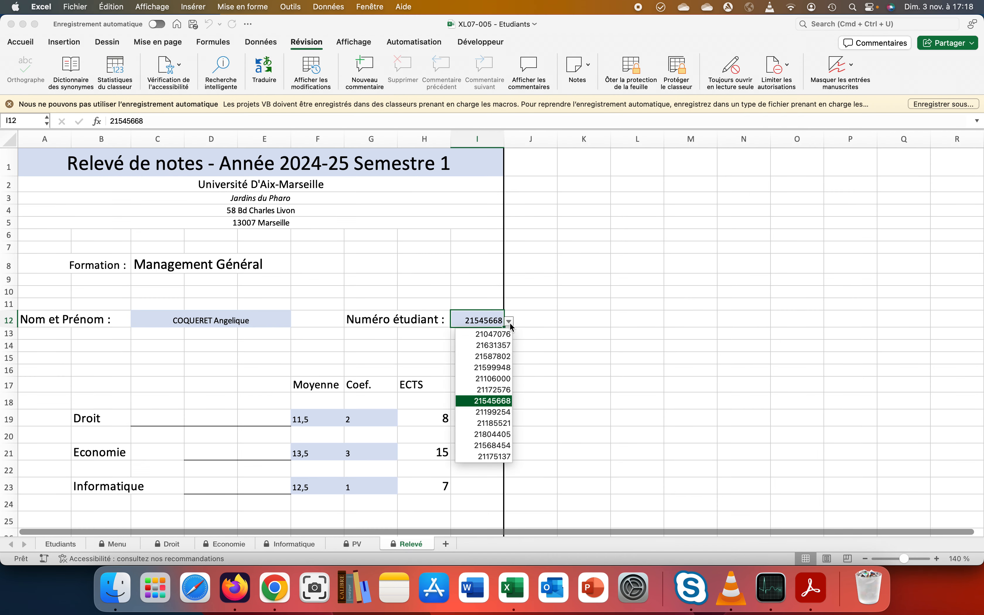
left_click(491, 354)
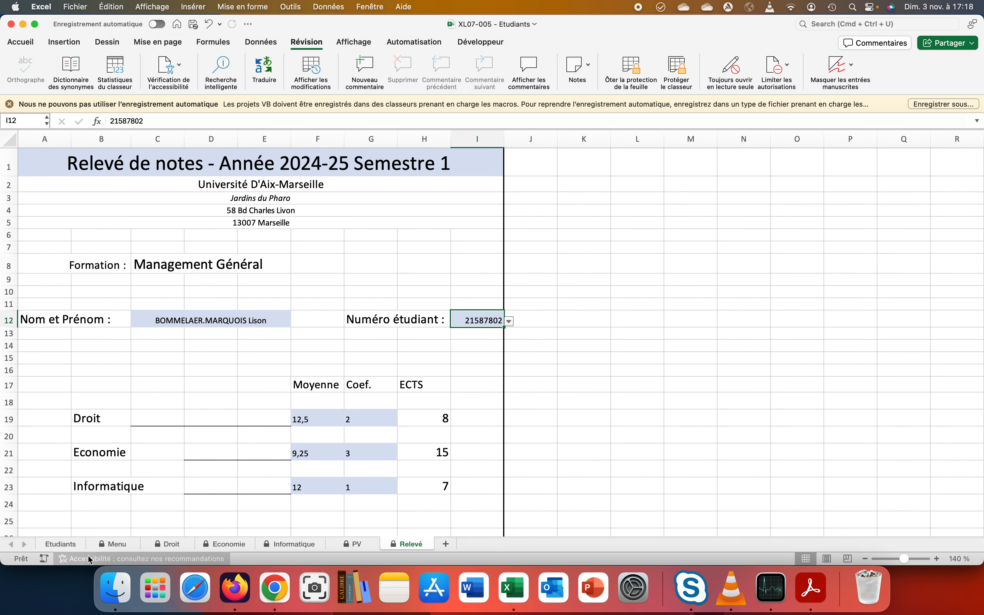
Step: Hide the Etudiants sheet
right_click(63, 544)
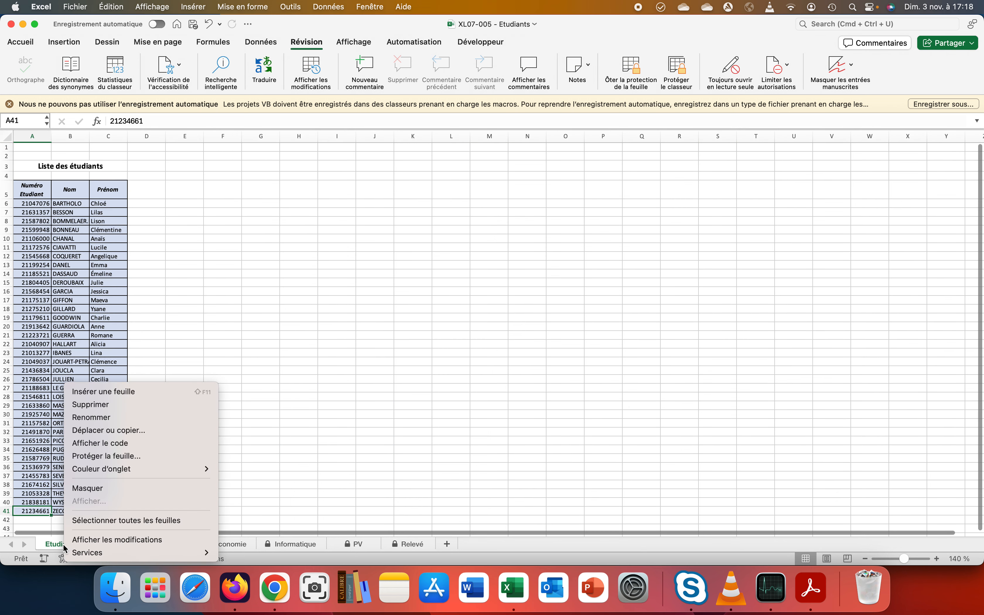
left_click(81, 486)
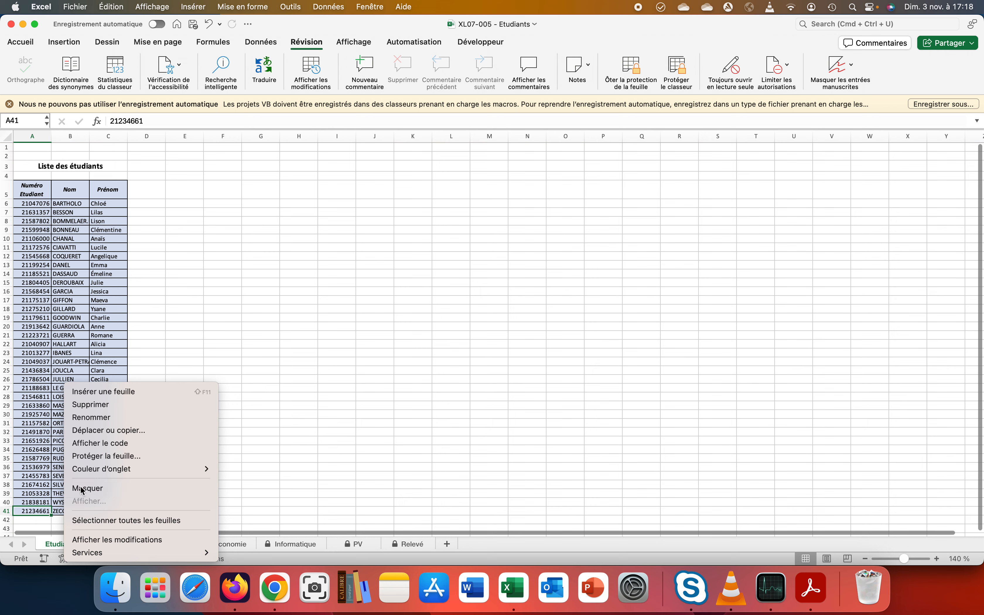
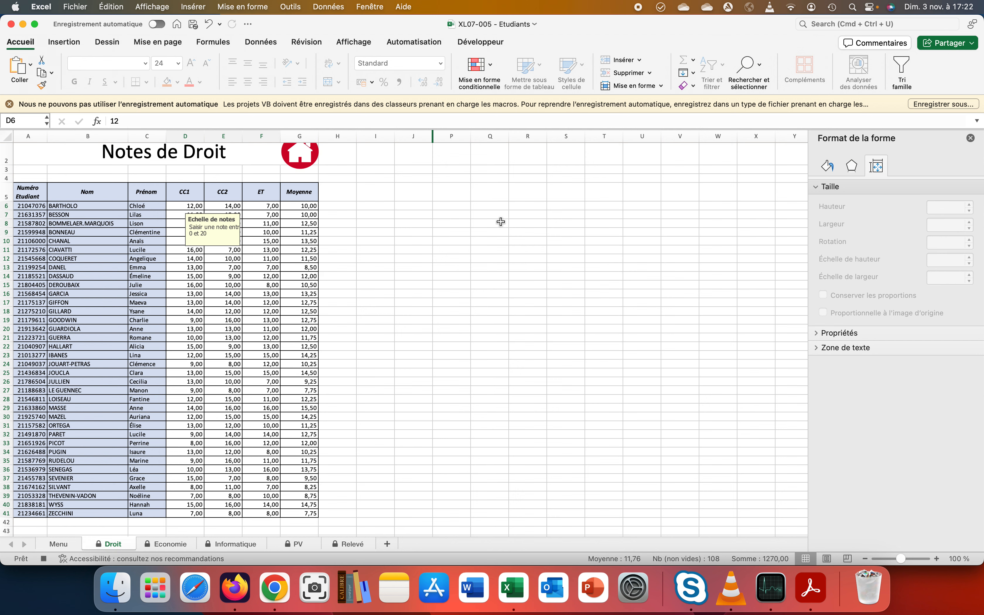
Step: Clear the CC1, CC2 and ET grades in D6:F41 on the Droit, Economie and Informatique sheets
left_click_drag(184, 206, 266, 509)
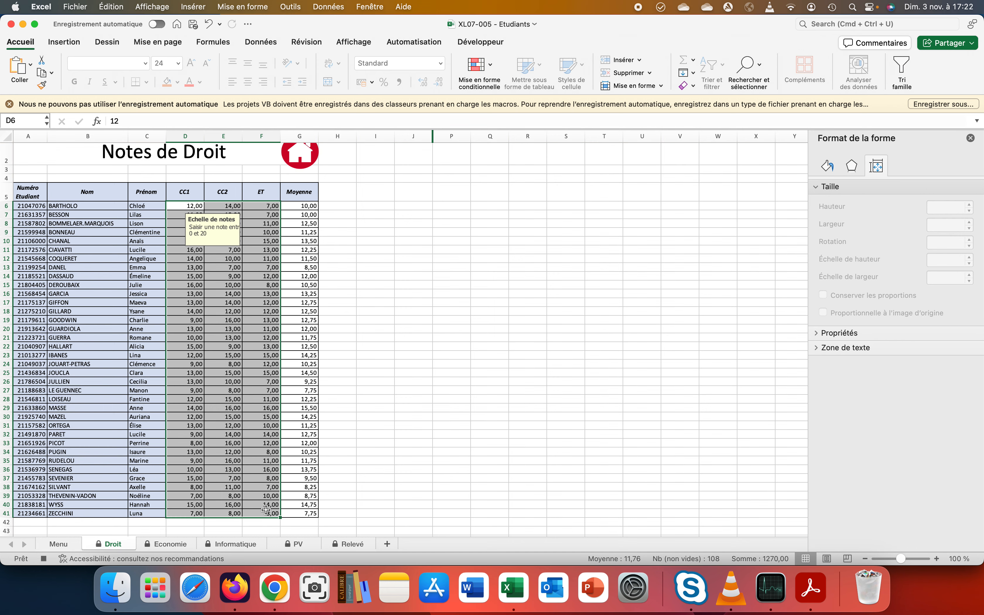
key("Delete")
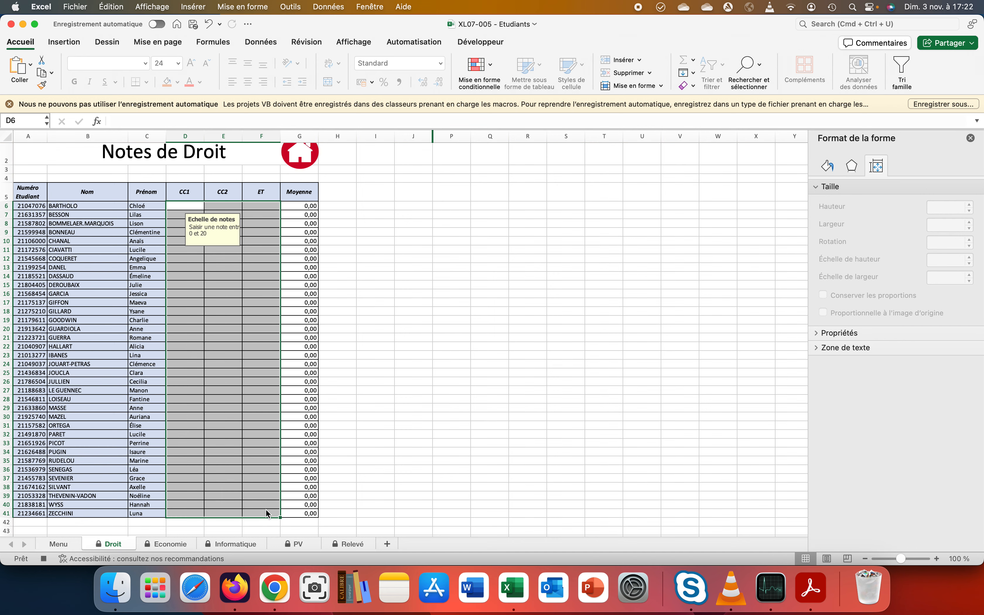
left_click(179, 545)
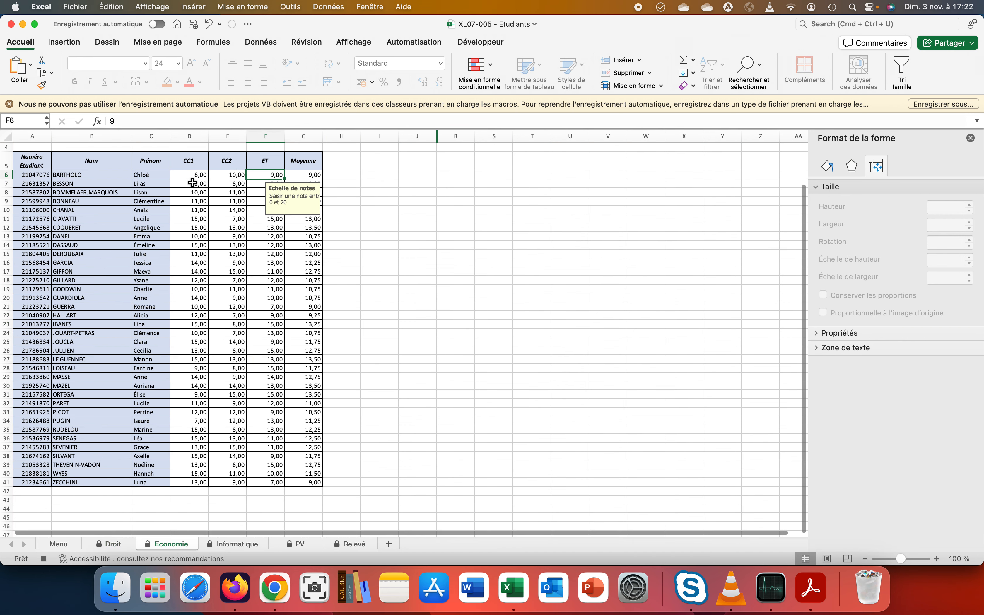
left_click_drag(194, 175, 281, 491)
key("Delete")
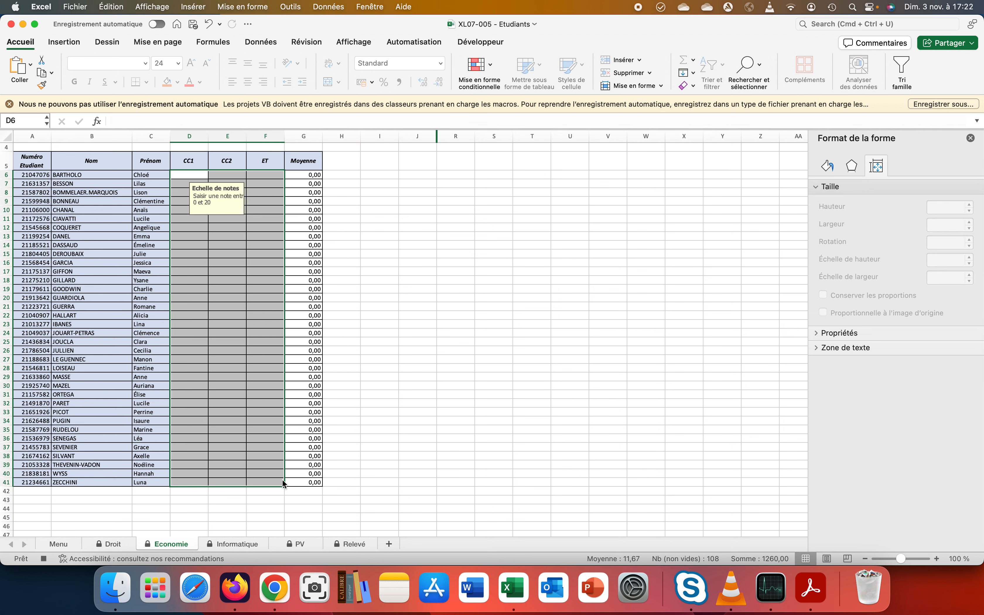
left_click(254, 545)
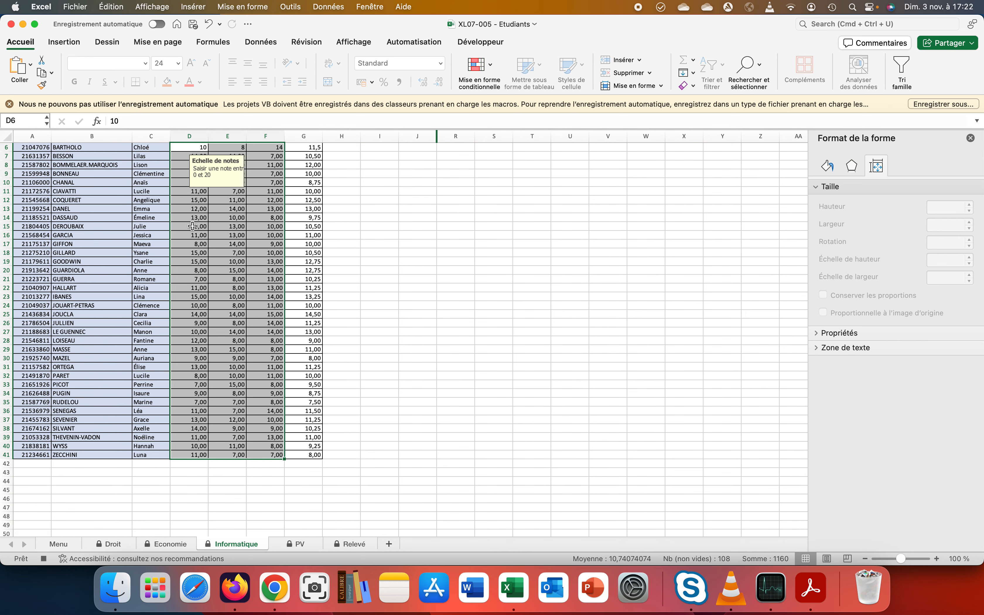
key("Delete")
scroll(193, 229, "up", 3)
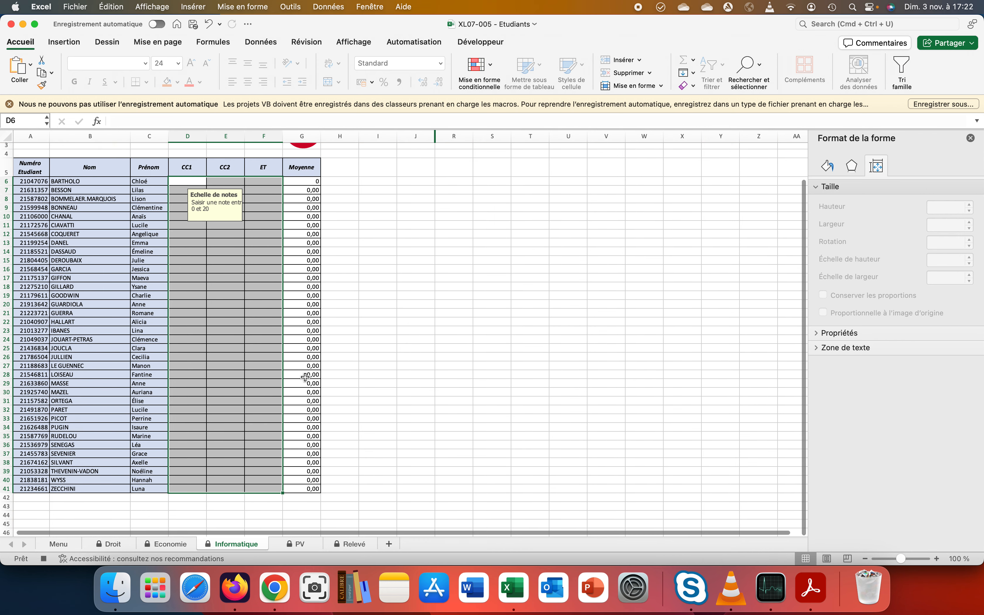
Step: Check how the emptied grades carry over to the PV and Relevé sheets, comparing them with the Droit averages
left_click(299, 544)
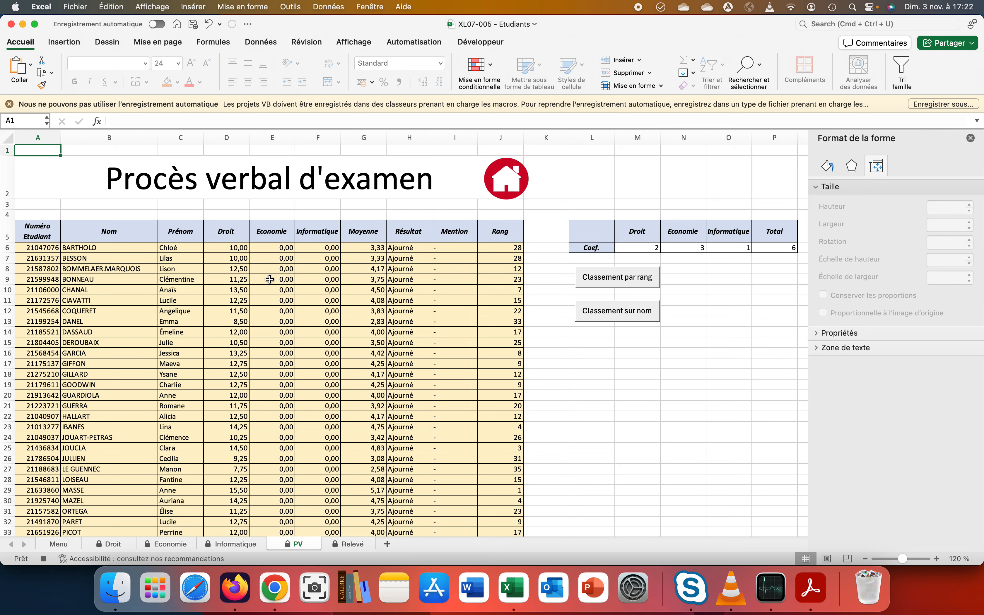
left_click(114, 544)
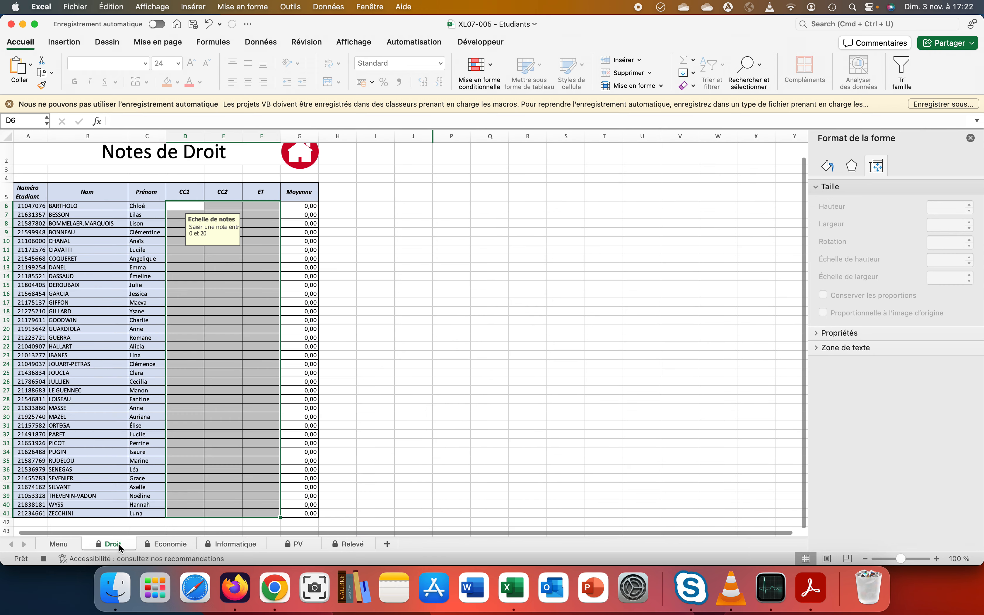
left_click(239, 473)
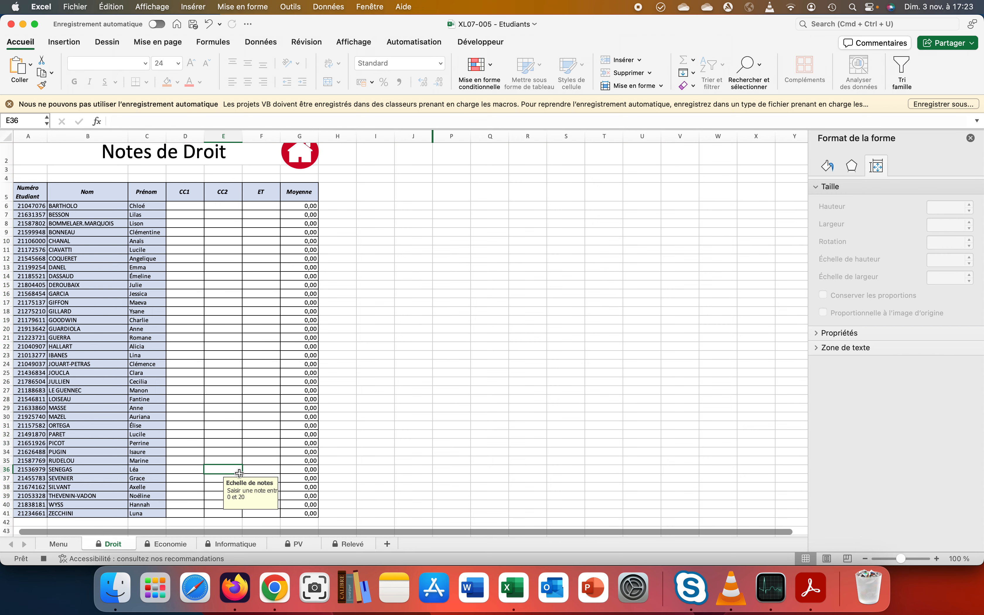
scroll(239, 473, "up", 2)
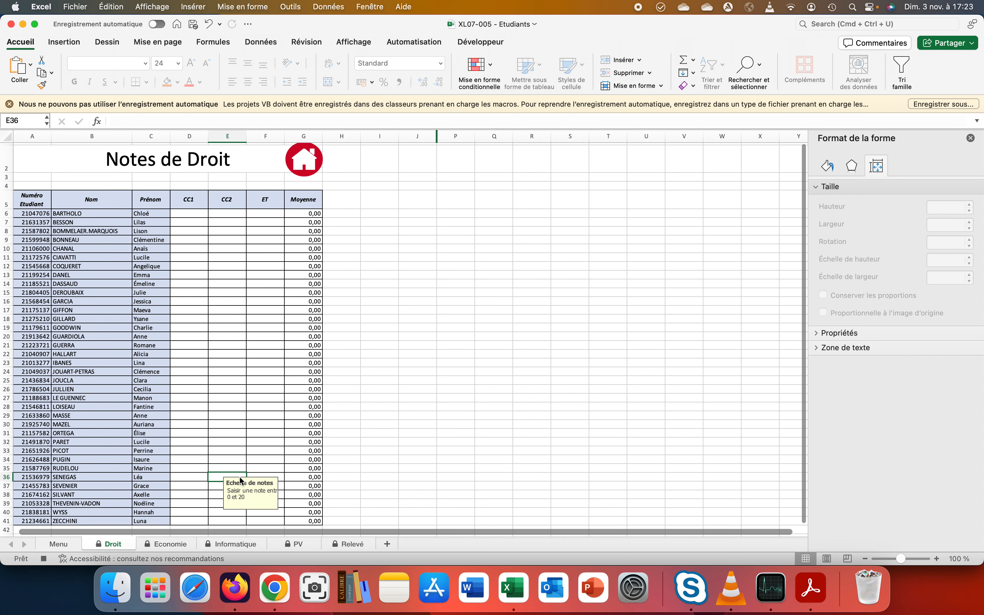
left_click(343, 547)
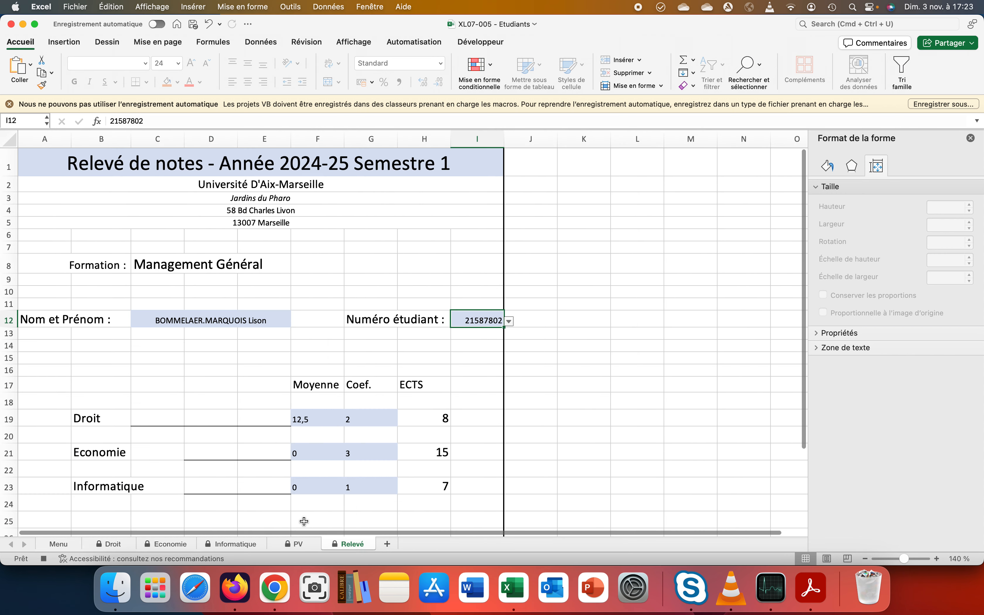
left_click(308, 545)
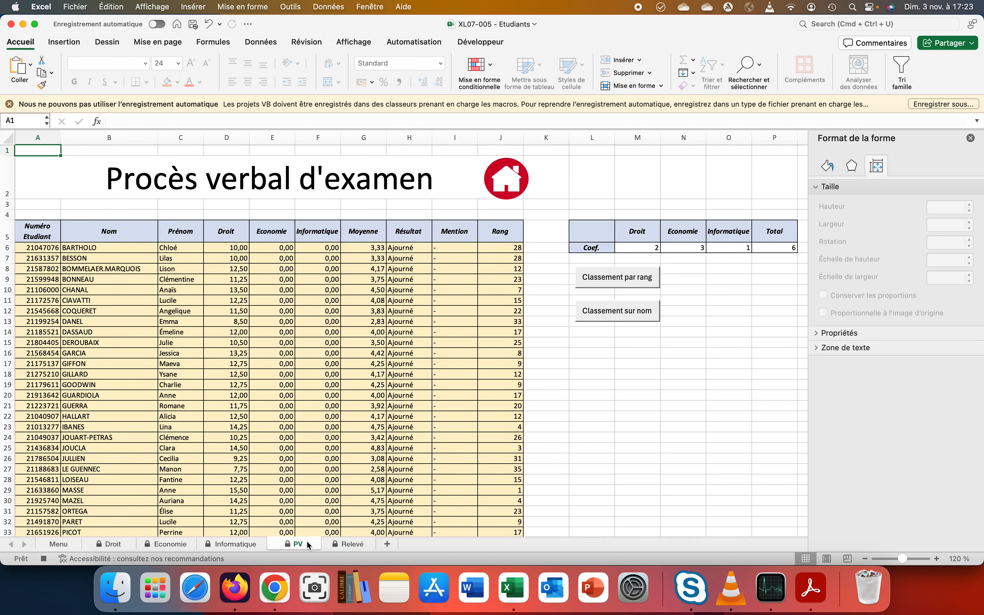
Step: Try to consolidate Droit!$G$6:$G$41 with Somme at D16 of the PV sheet, linking to the source data
right_click(243, 354)
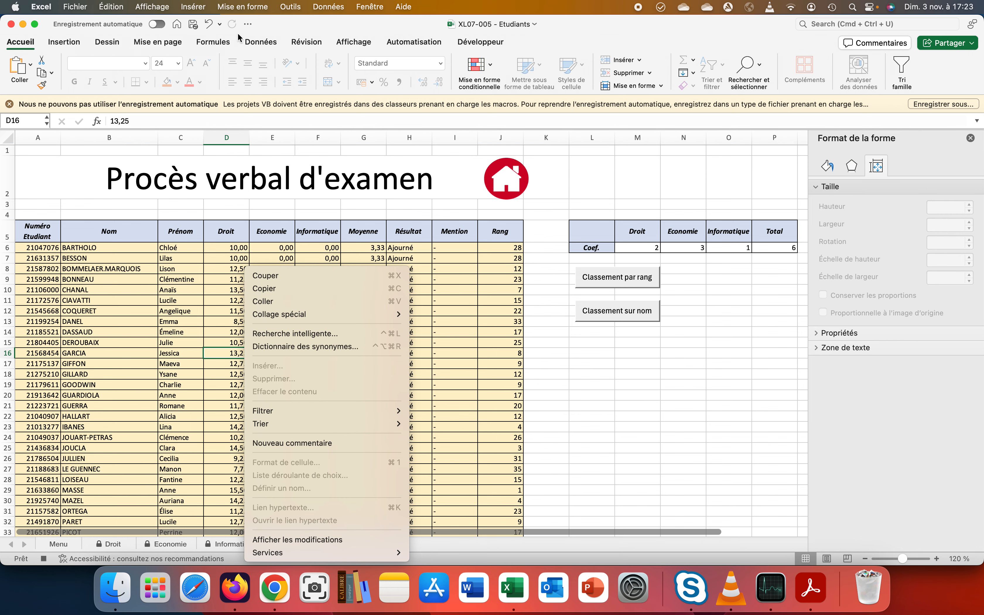
left_click(252, 48)
left_click(253, 47)
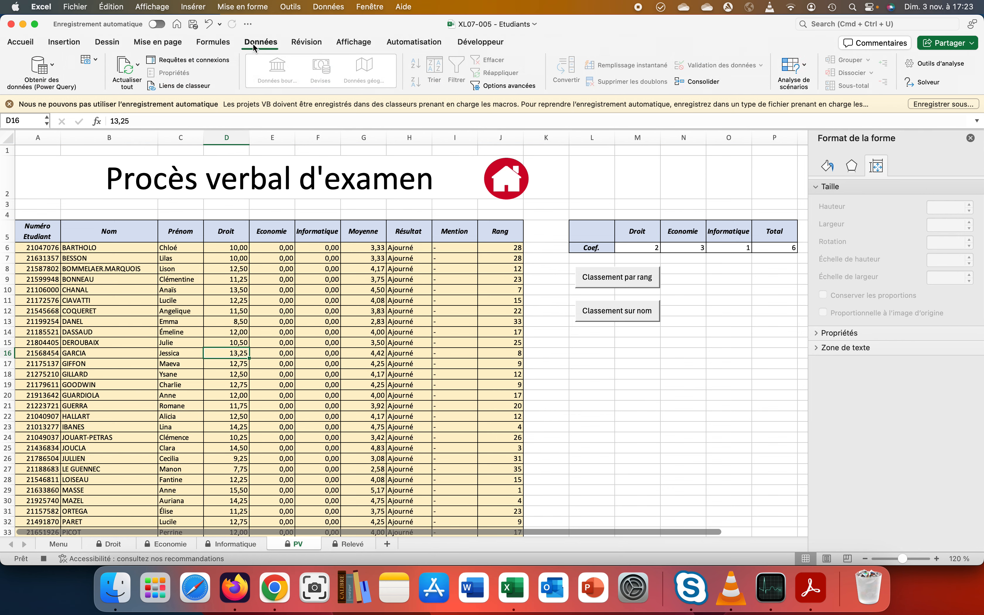
left_click(253, 46)
left_click(252, 46)
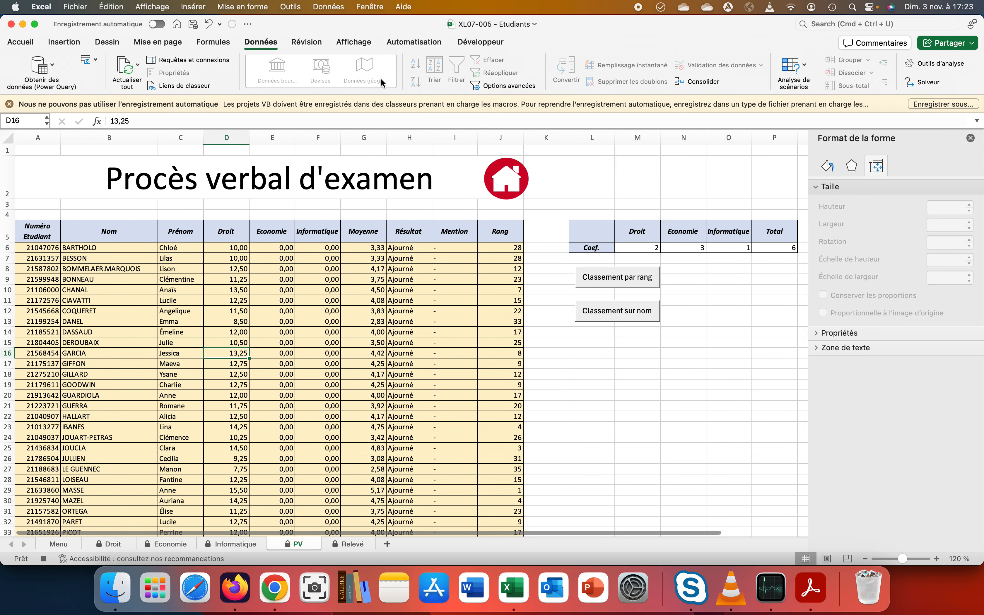
left_click(685, 84)
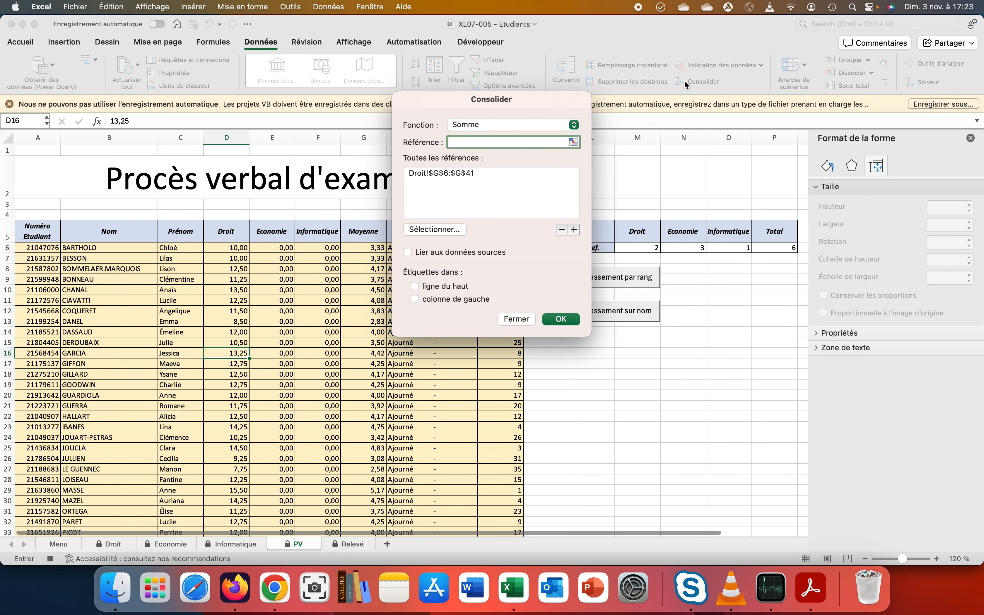
left_click(408, 253)
left_click(554, 318)
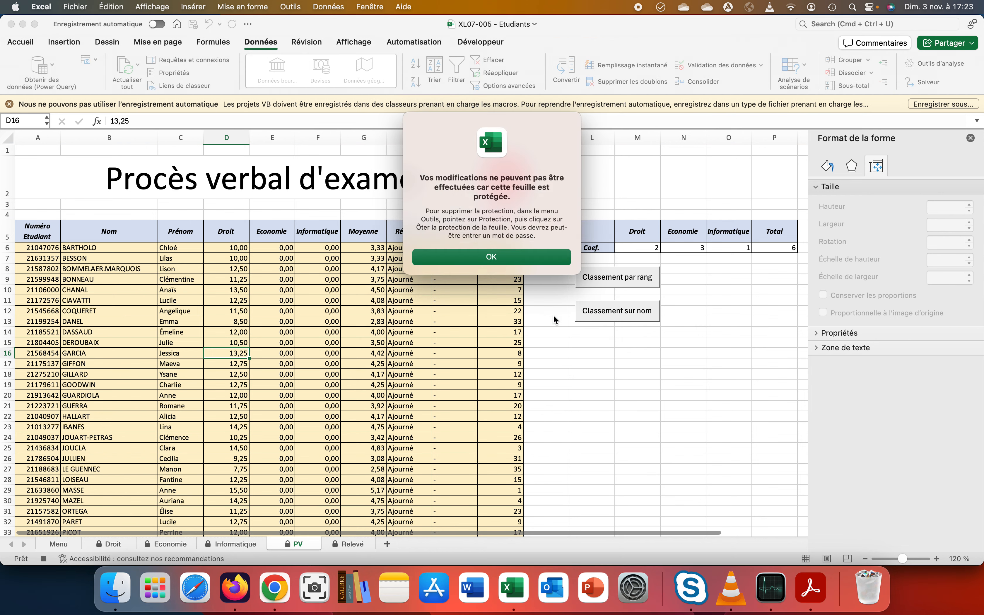
left_click(486, 259)
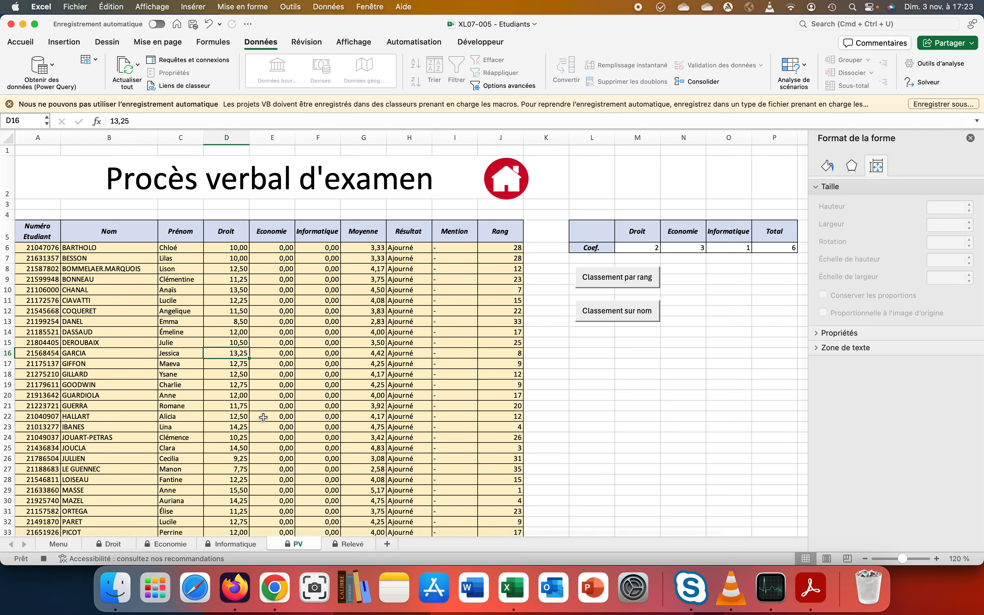
Step: Remove the protection from the PV sheet
right_click(314, 544)
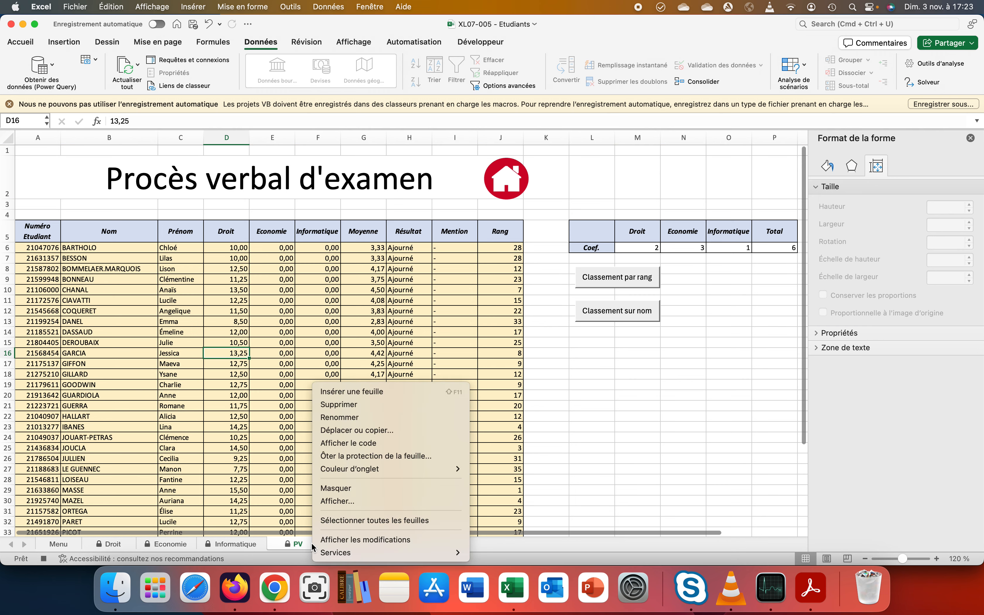
left_click(294, 545)
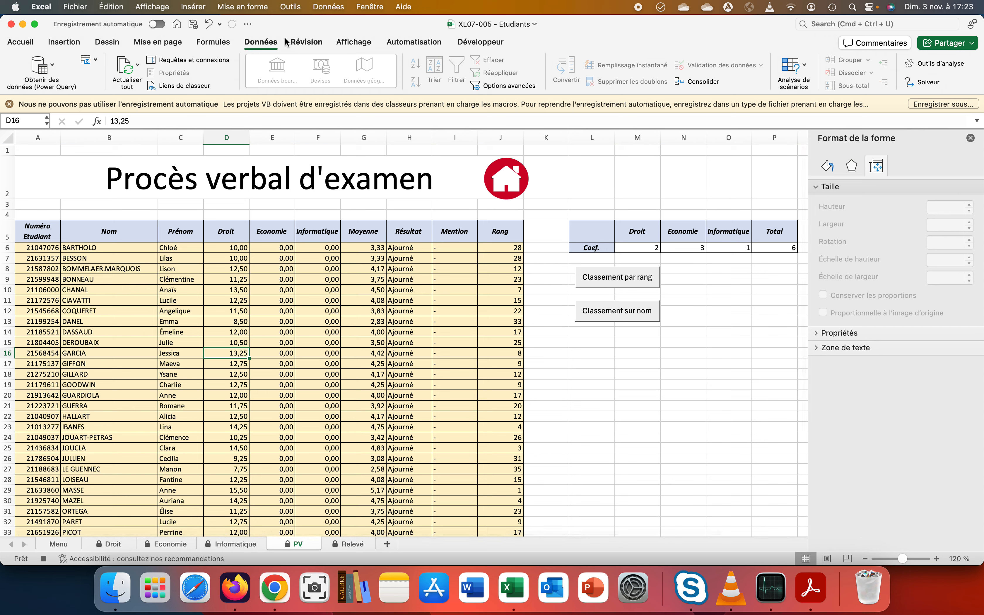
left_click(307, 45)
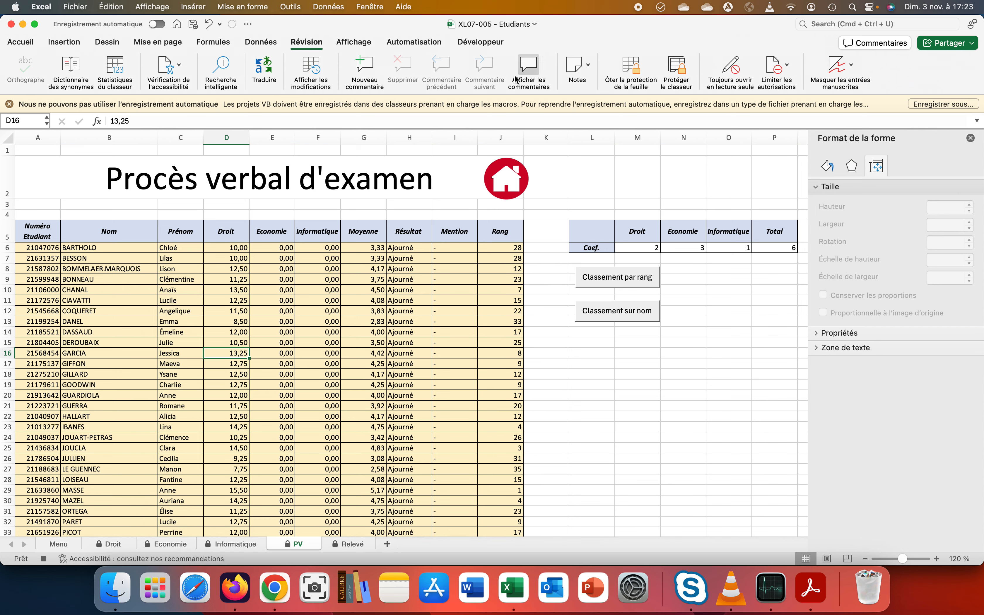
left_click(626, 75)
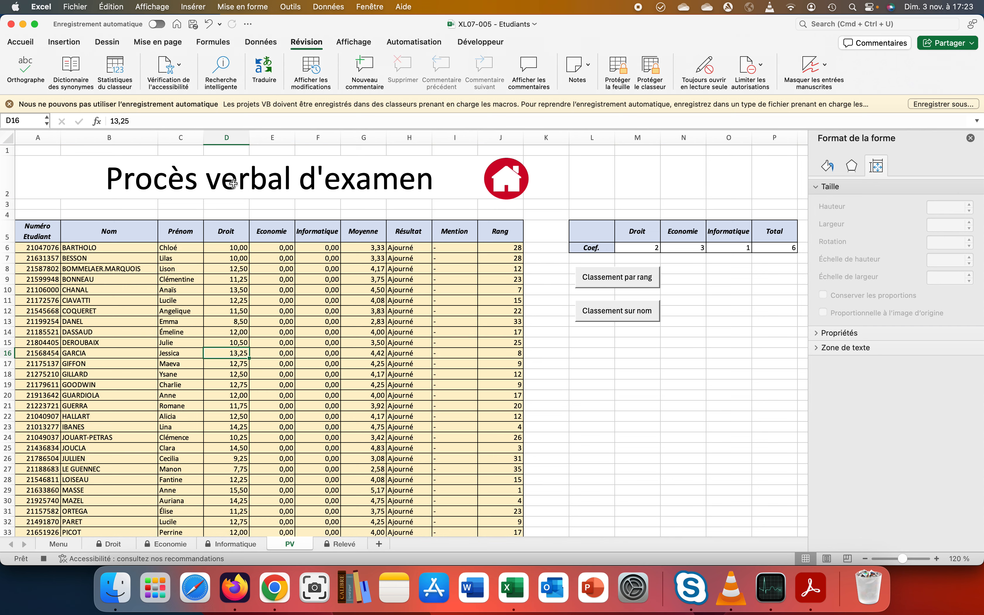
Step: Consolidate Droit!$G$6:$G$41 with Somme into D6:D41 of the PV sheet, linked to the source data
left_click_drag(218, 248, 228, 521)
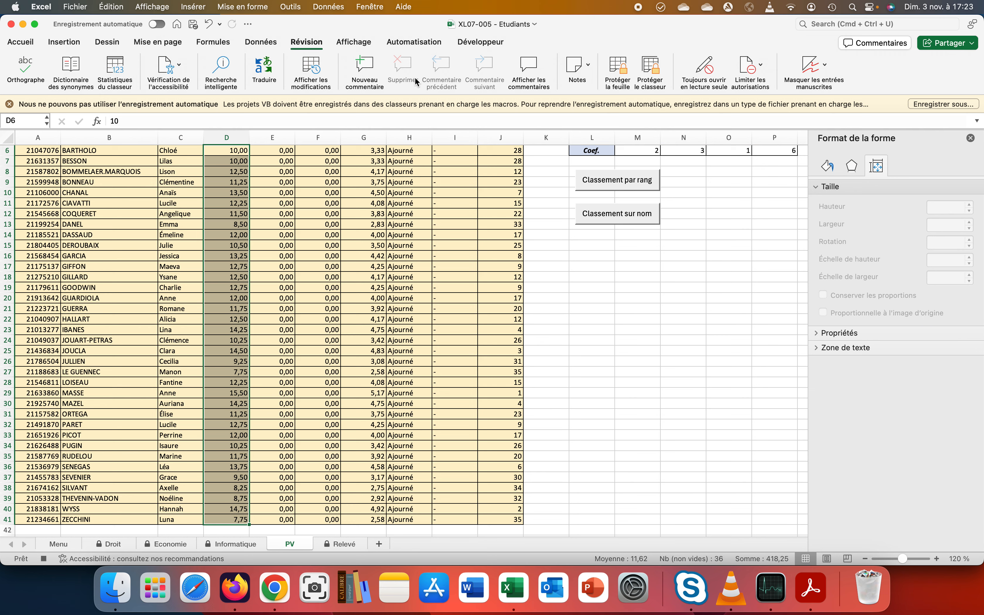
left_click(270, 44)
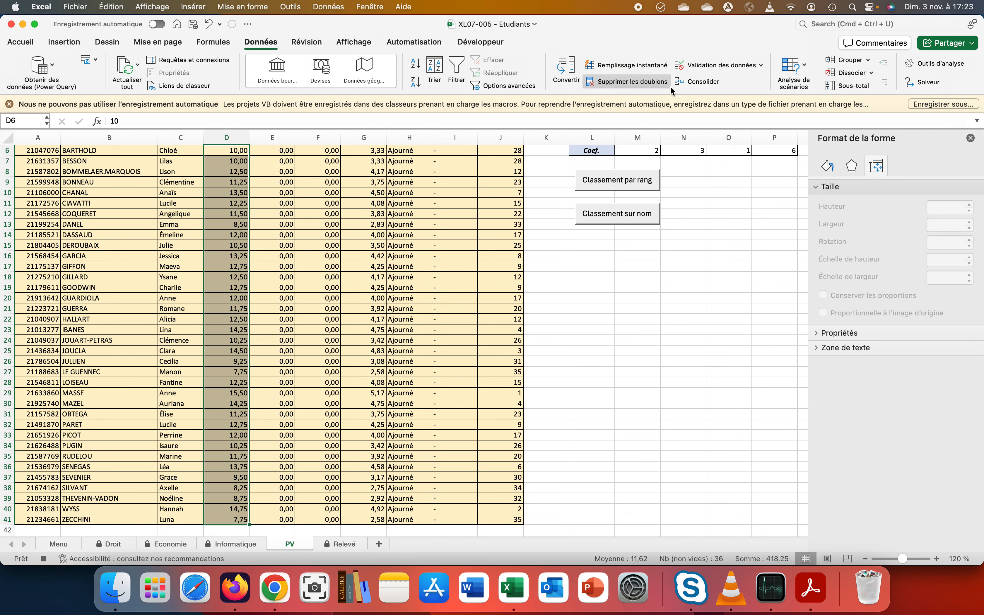
left_click(687, 83)
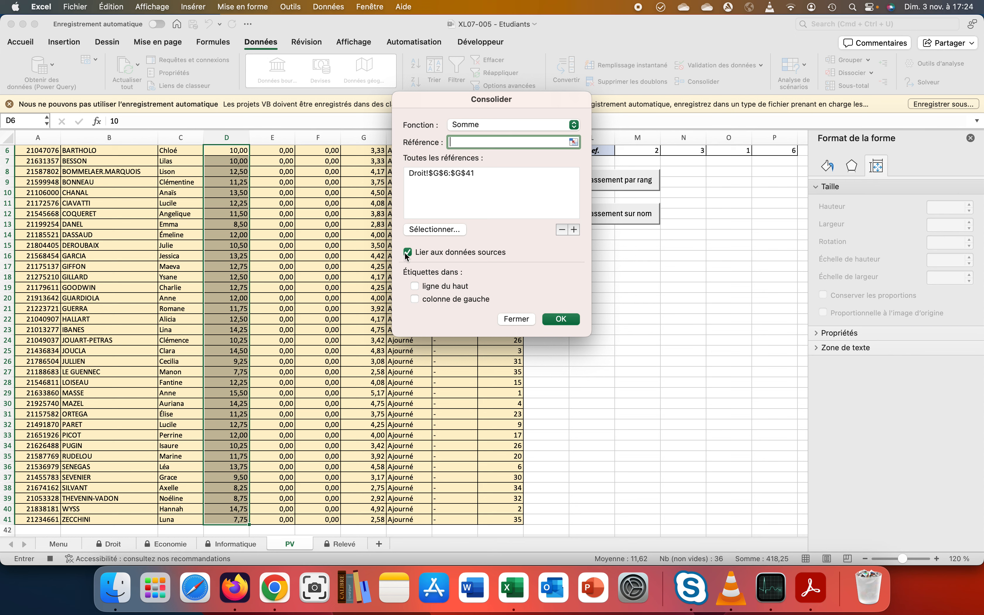
left_click(560, 319)
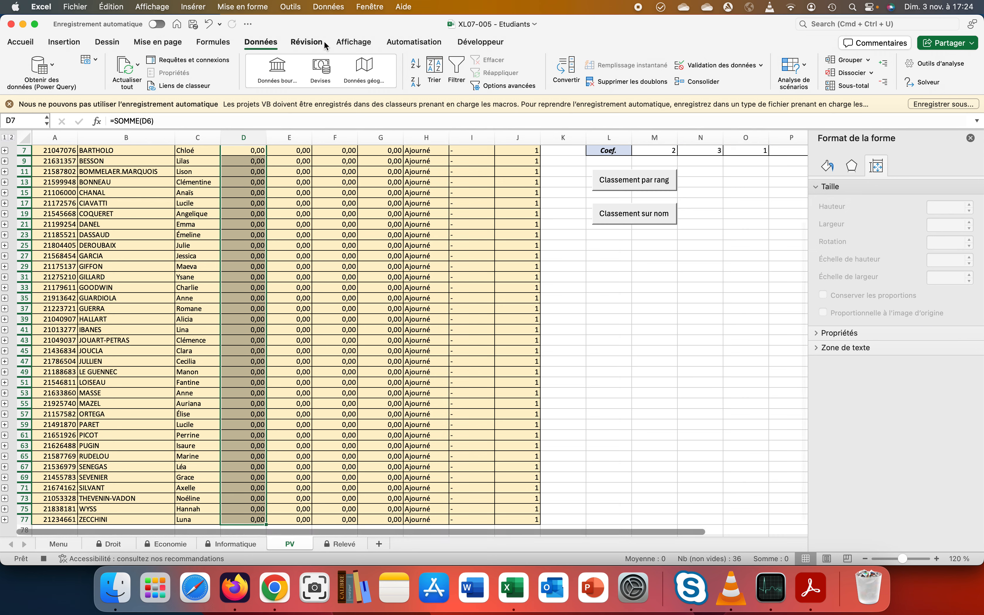
Step: Protect the PV sheet again without a password, allowing only the selection of locked and unlocked cells
left_click(307, 42)
left_click(616, 70)
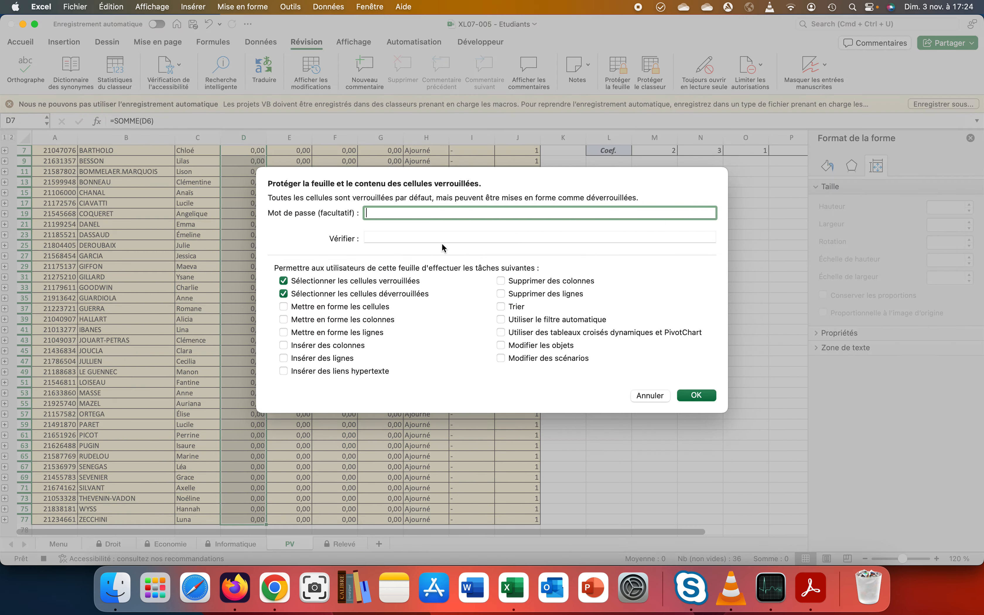
left_click(683, 395)
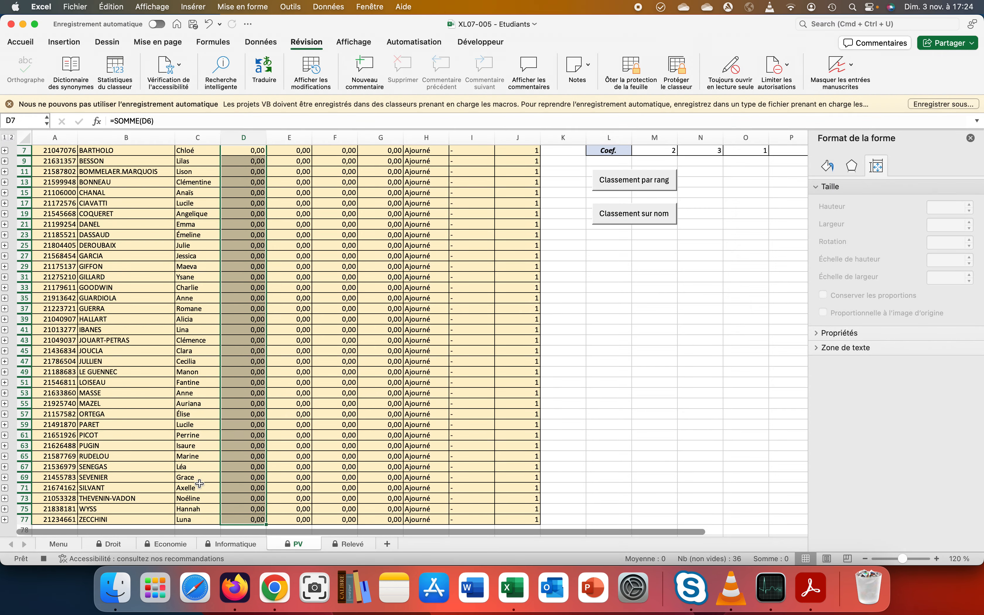
Step: Unhide the Etudiants sheet and clear the student numbers, names and first names in A6:C41
right_click(353, 542)
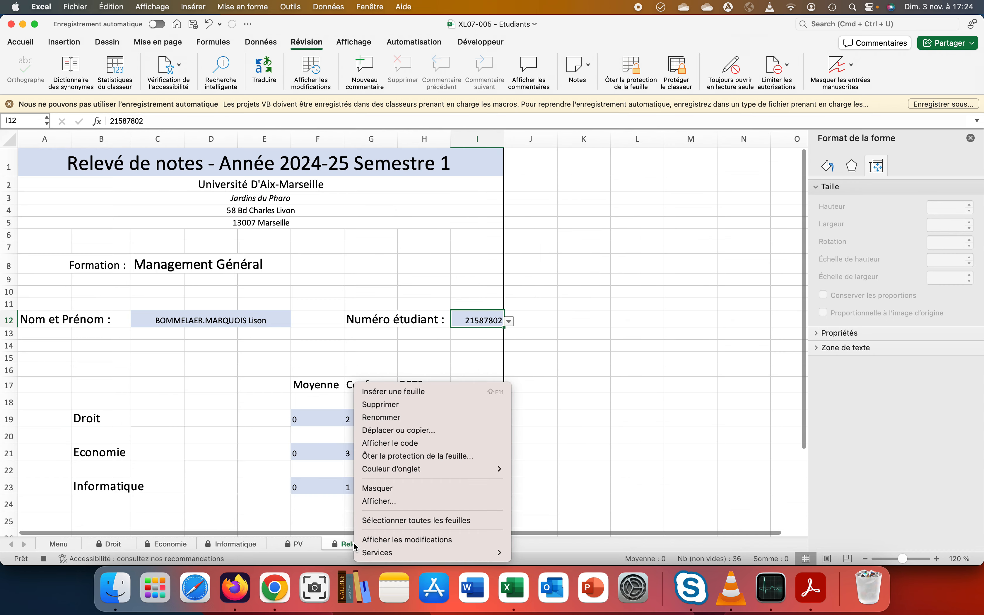
left_click(379, 499)
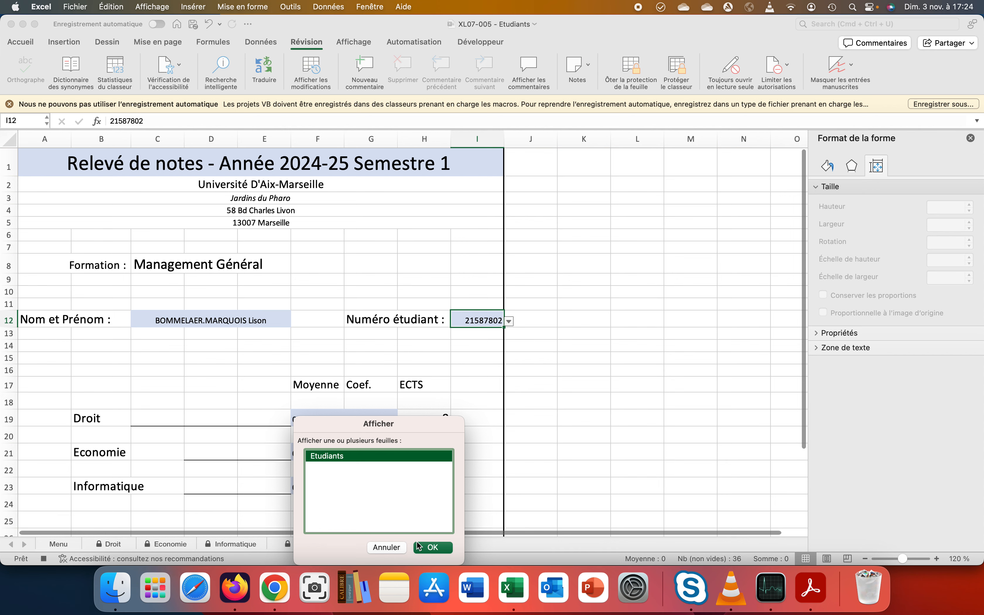
left_click(419, 548)
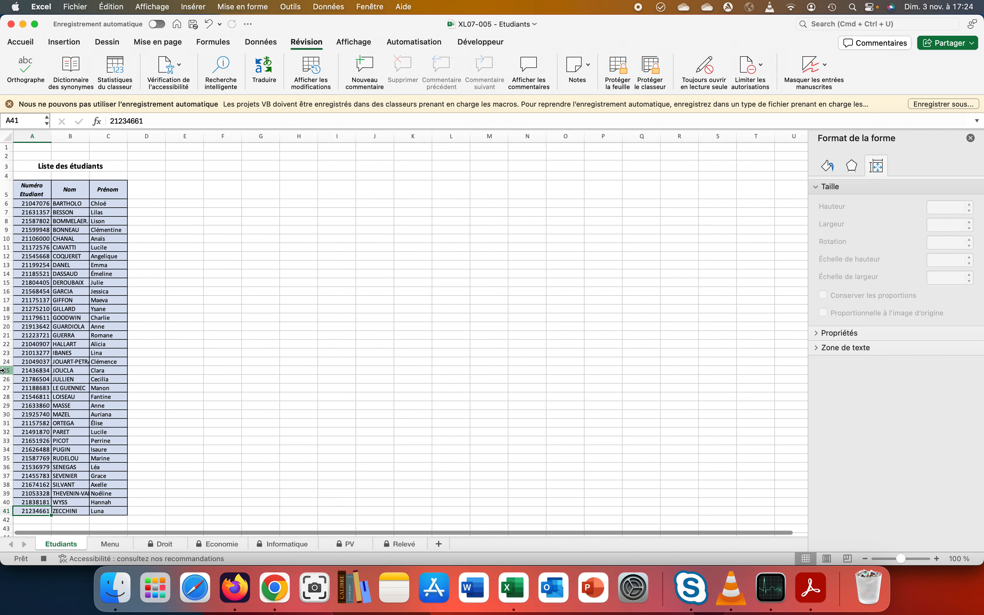
left_click_drag(33, 204, 101, 505)
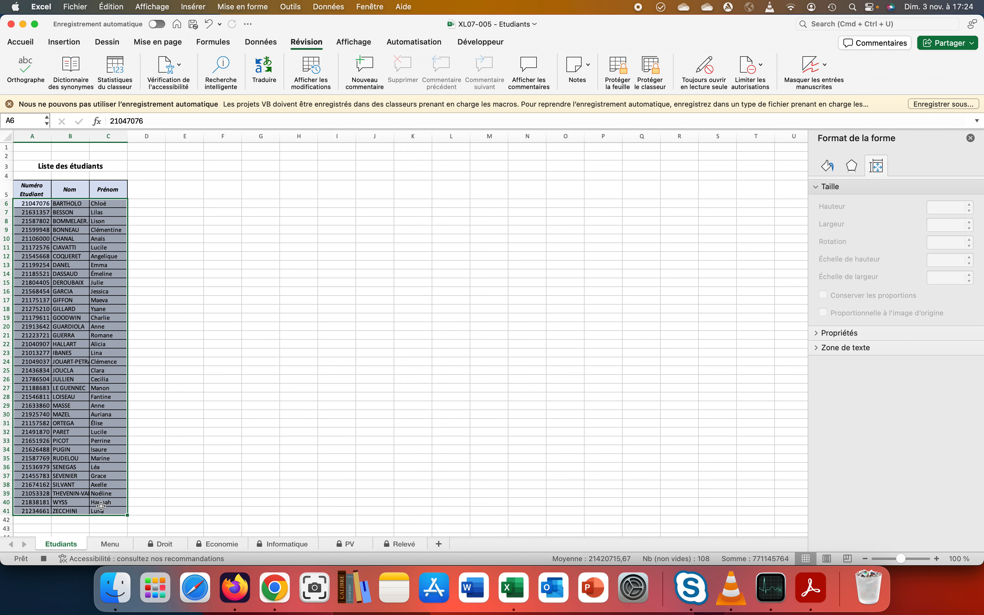
key("Delete")
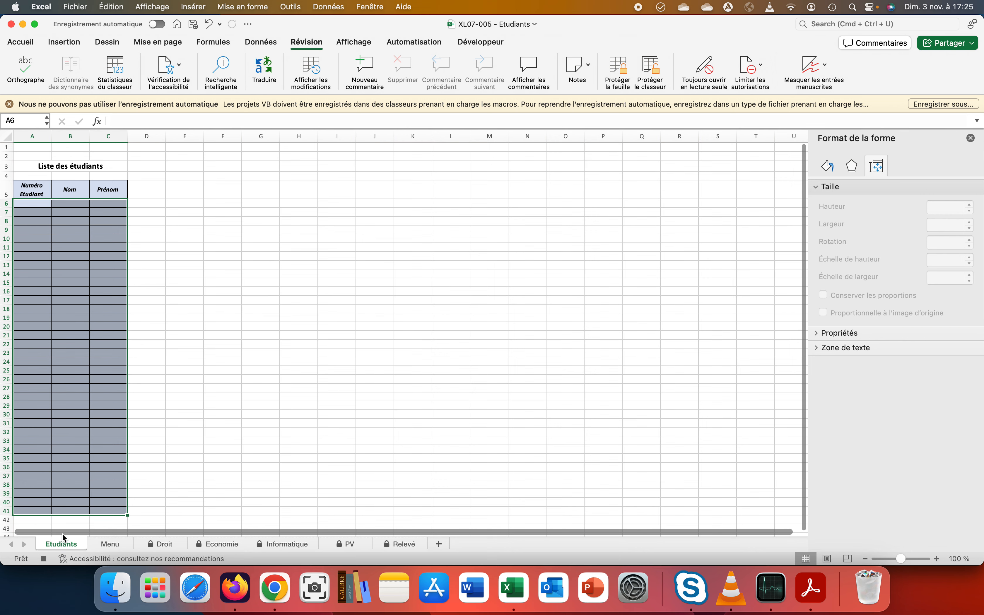
Step: Check how the emptied student list carries over to the other sheets, including PV and Economie, and return to the Menu sheet
left_click(390, 543)
left_click(358, 545)
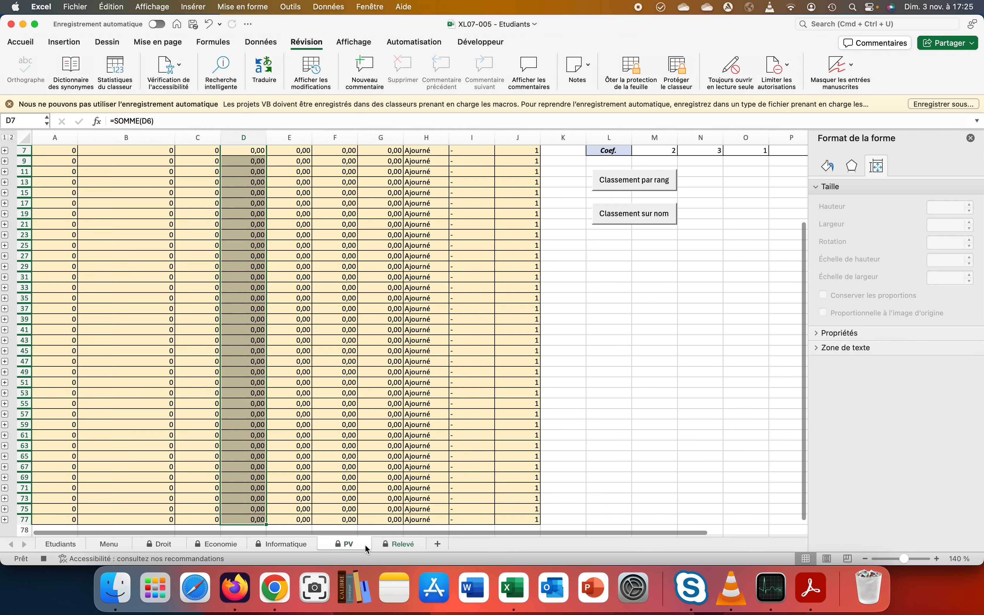
left_click(309, 545)
left_click(230, 547)
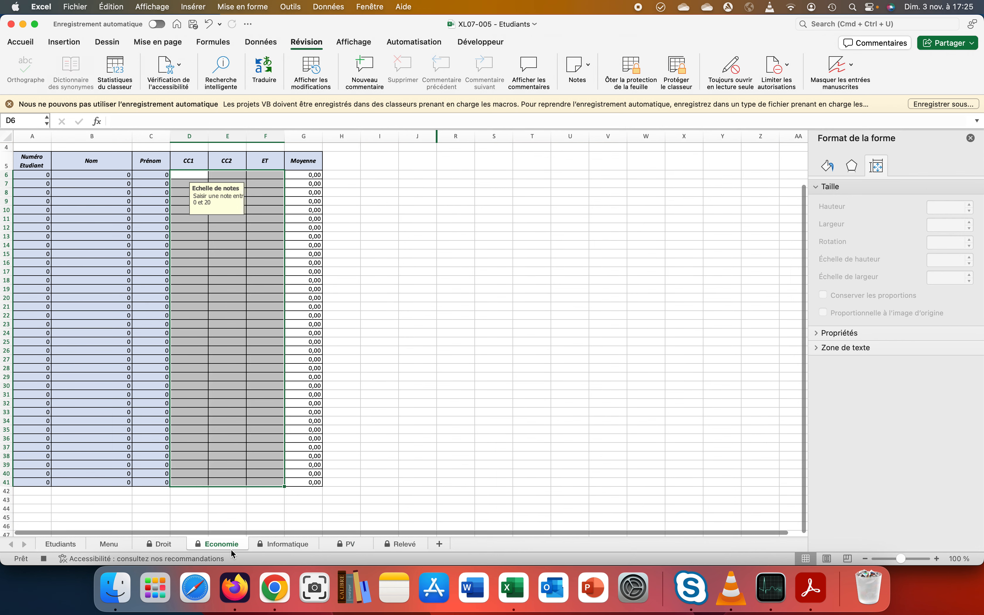
left_click(141, 544)
left_click(122, 544)
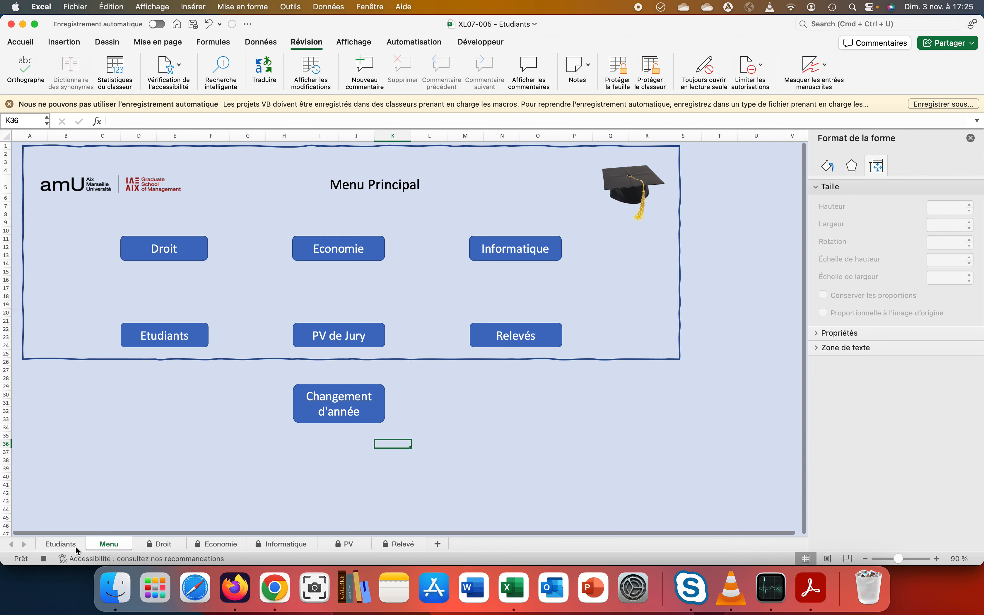
left_click(74, 545)
left_click(100, 543)
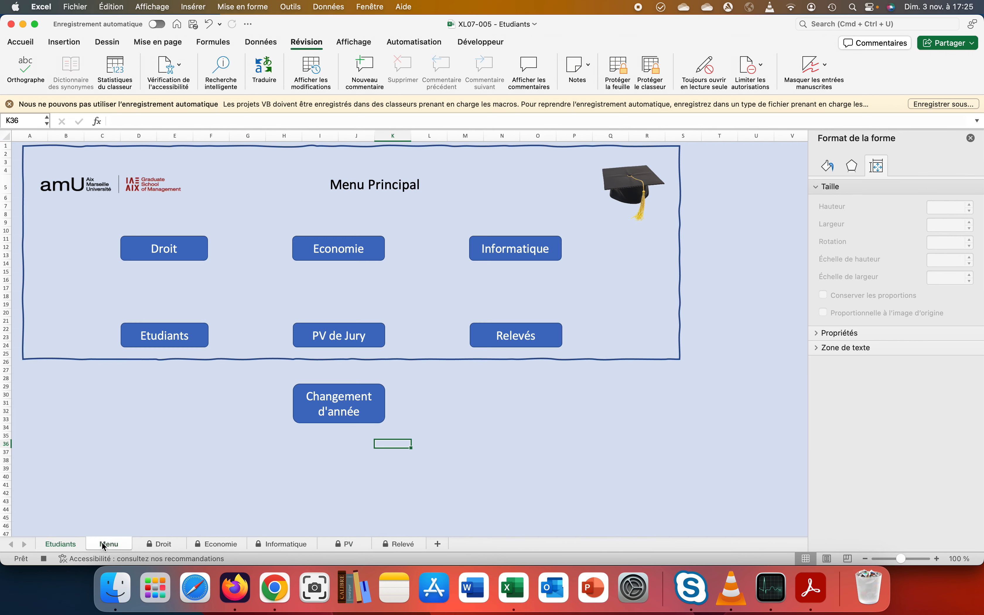